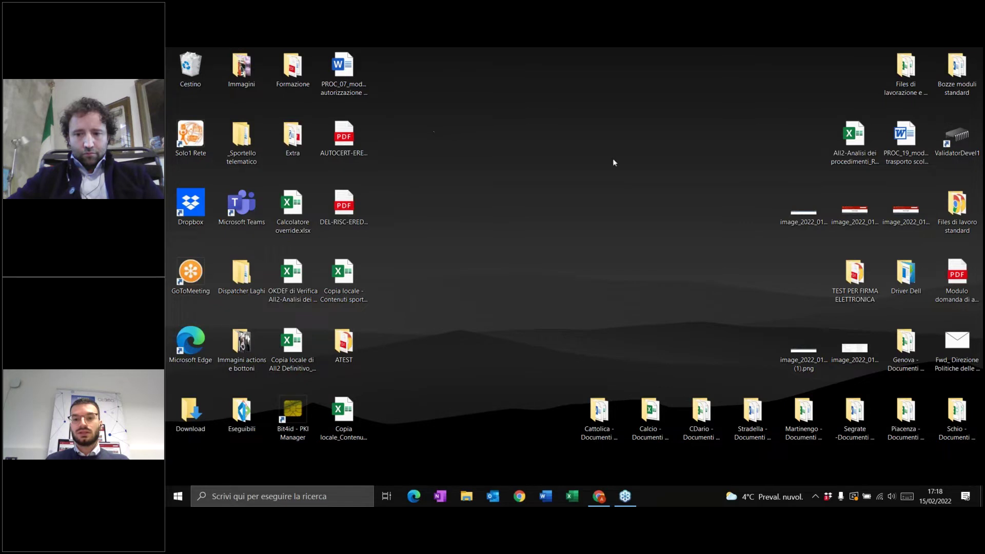
- Bring up the Clusone Sportello telematico in Chrome, maximize the window and zoom the page out
click(599, 496)
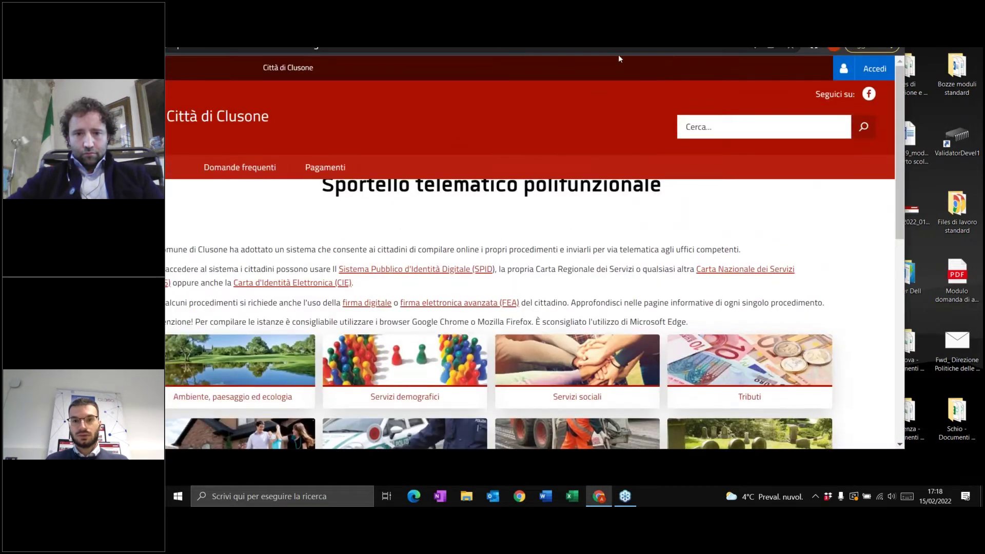
click(648, 53)
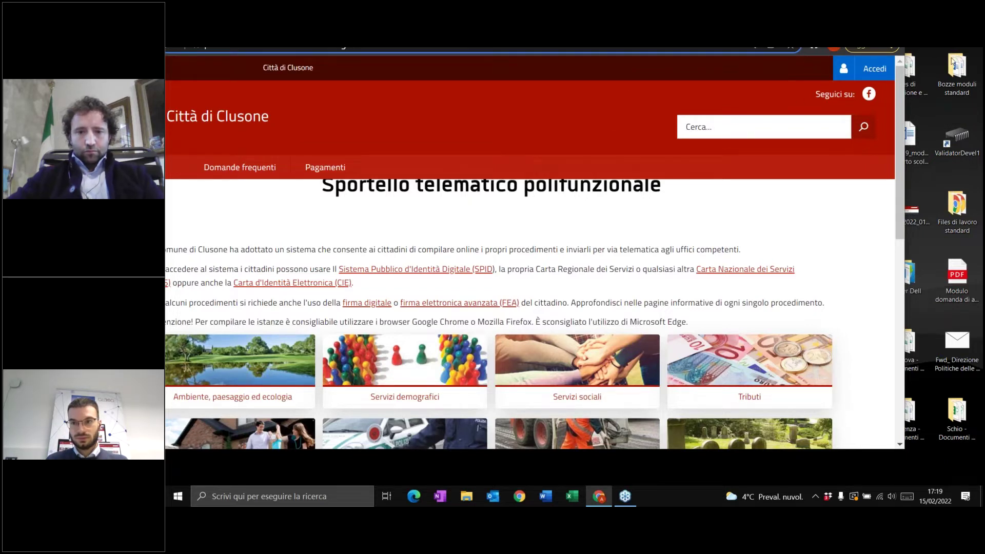
click(975, 116)
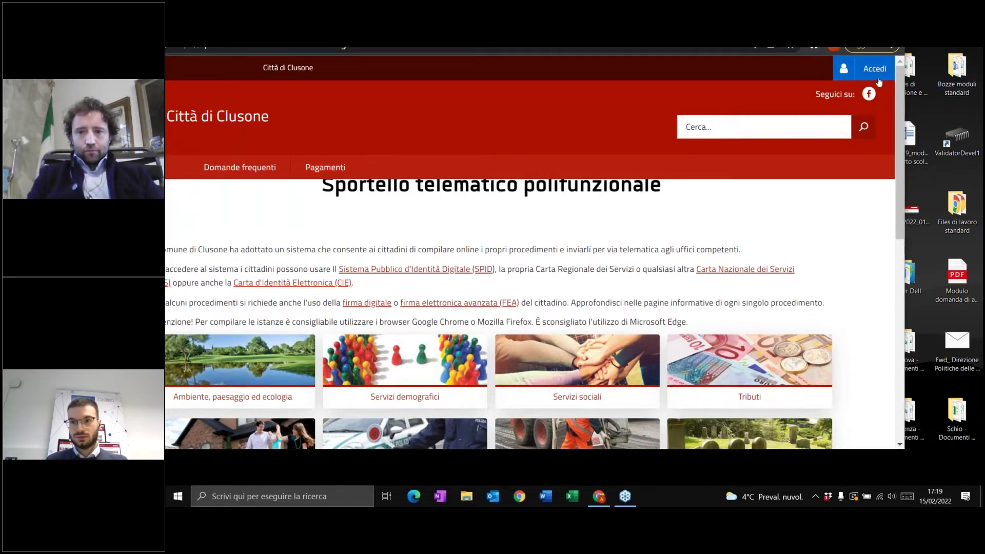
click(737, 58)
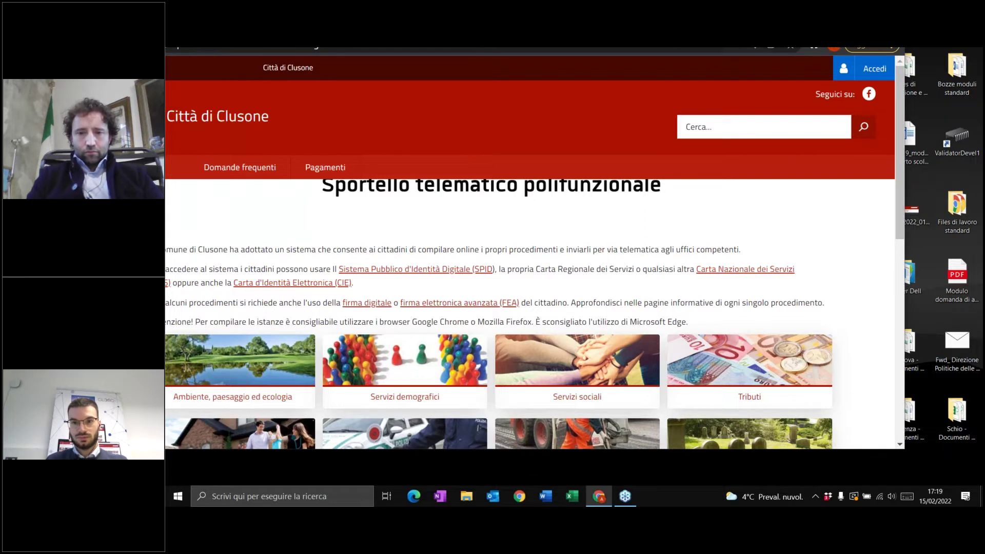
drag(737, 55, 668, 141)
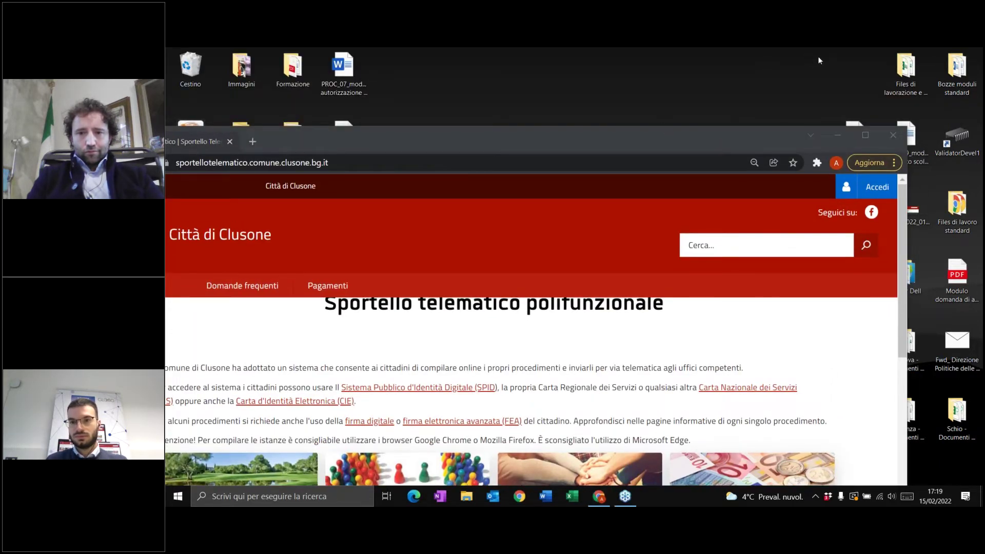
click(719, 143)
drag(709, 134, 714, 48)
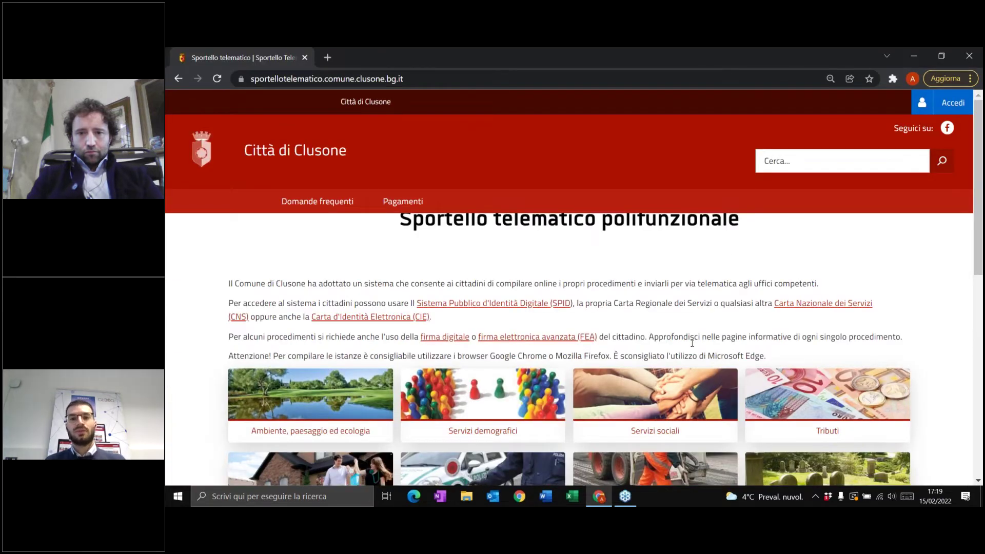
key(ctrl+minus)
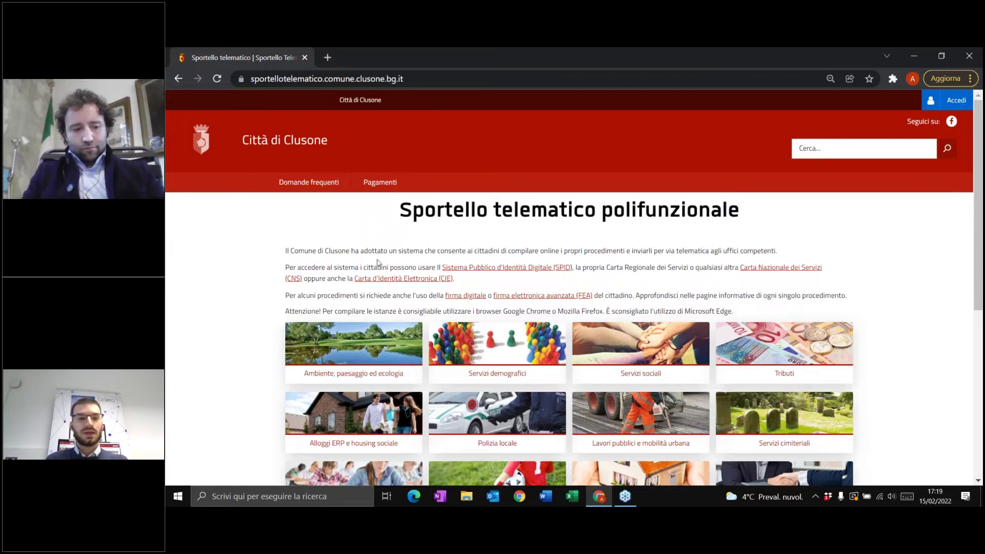
scroll(347, 231, down, 1)
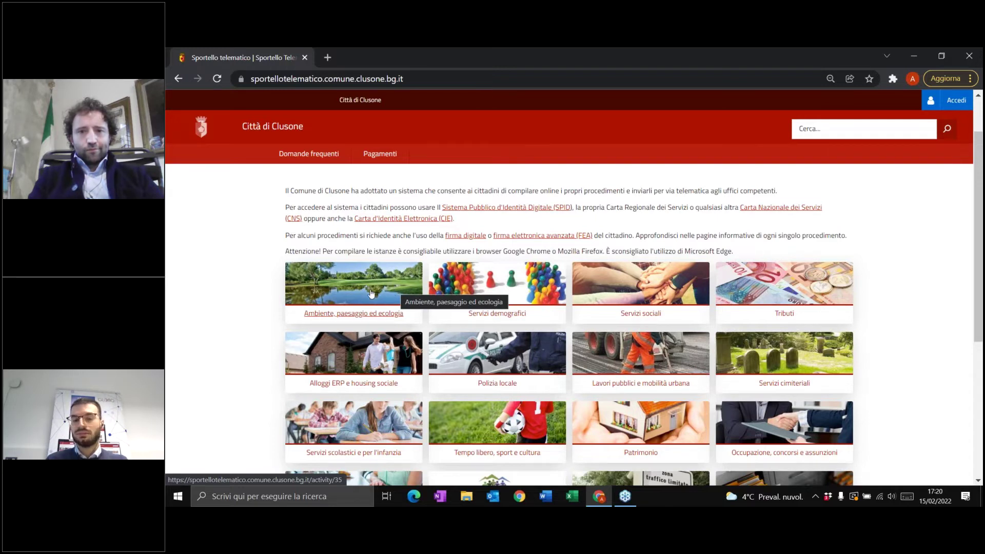
click(354, 297)
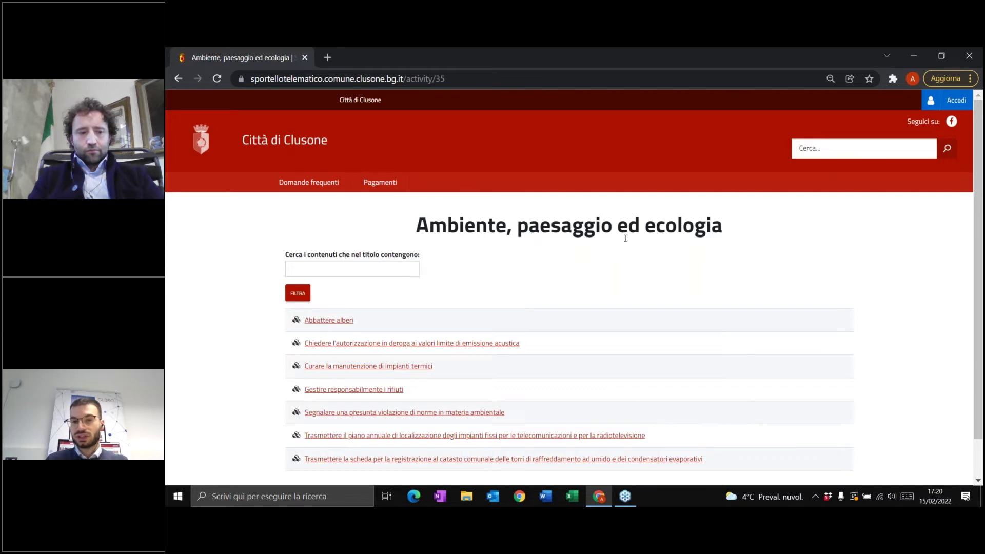
click(179, 79)
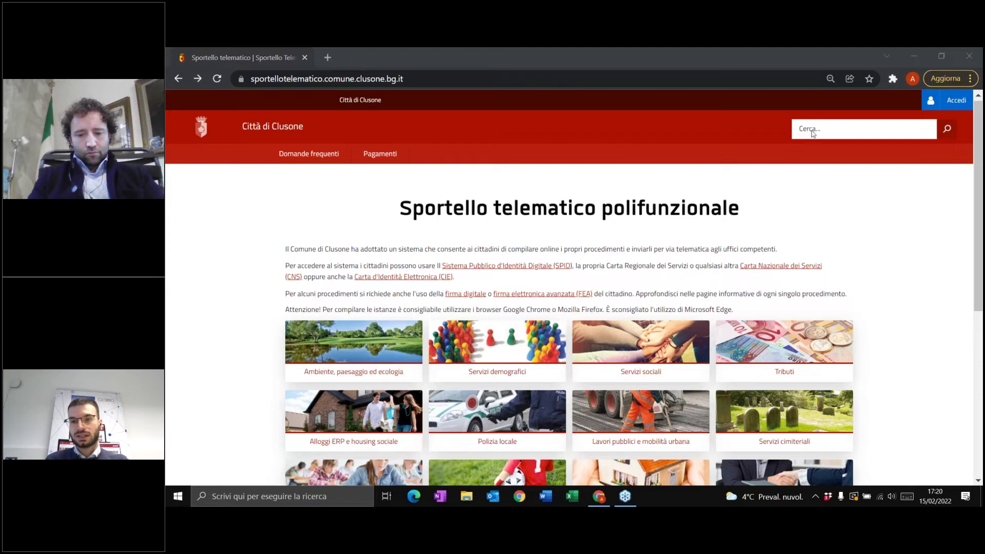
click(812, 134)
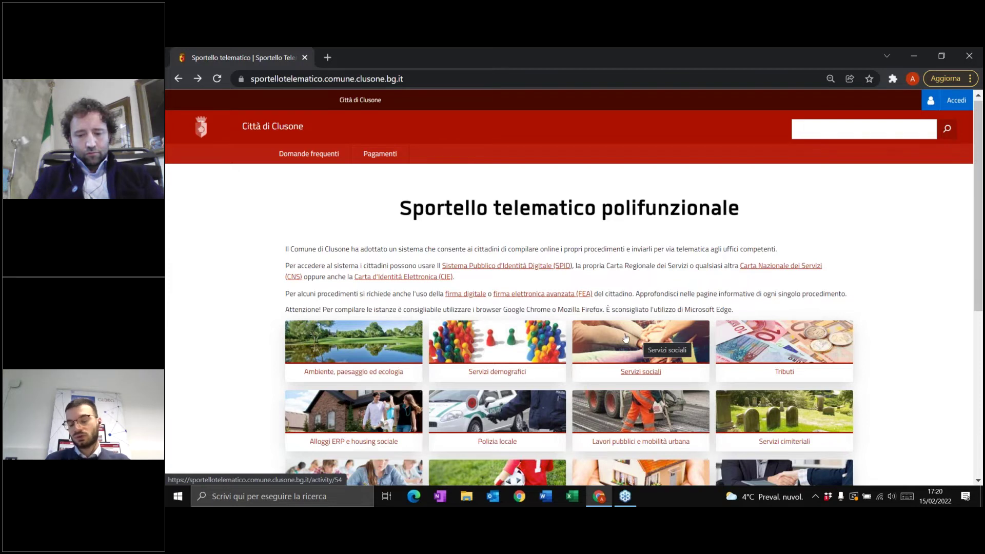
scroll(623, 326, down, 1)
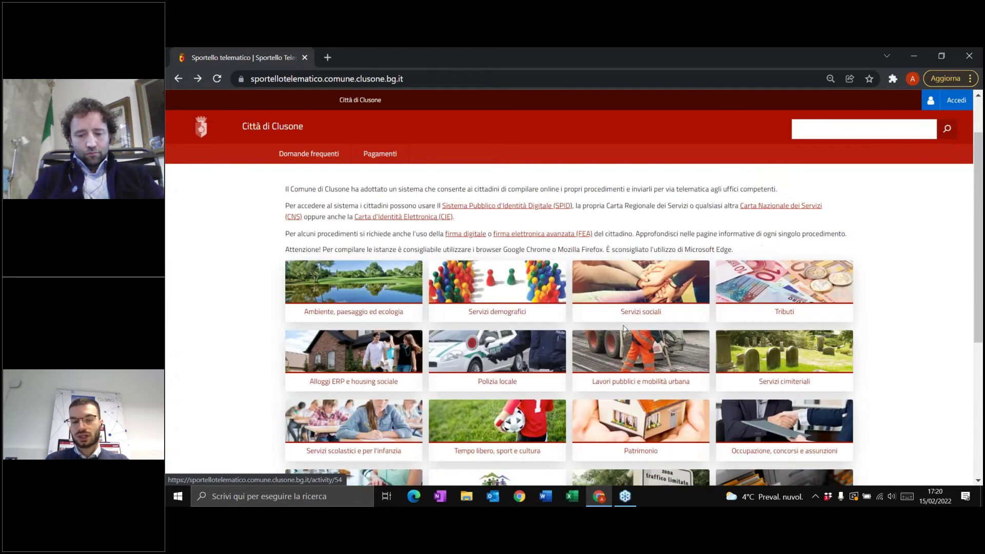
- Open the Servizi demografici list and filter its titles by 'scrutatori'
click(512, 308)
scroll(468, 289, down, 5)
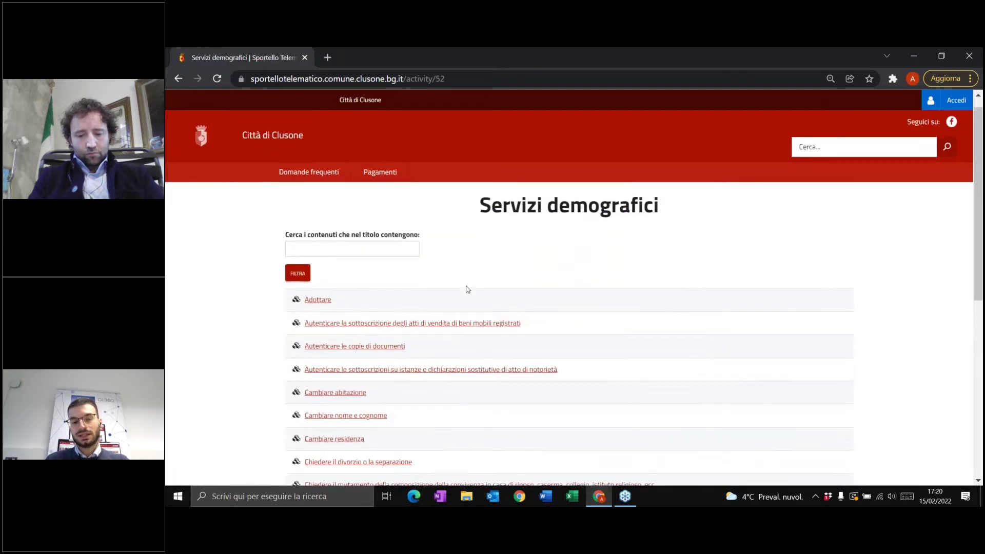
scroll(501, 282, down, 2)
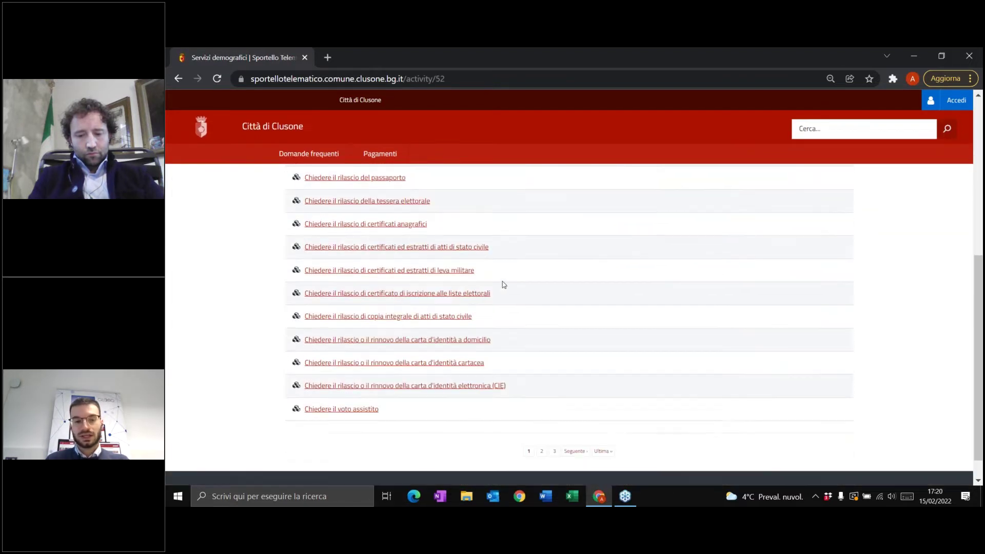
scroll(518, 286, up, 5)
scroll(519, 286, up, 2)
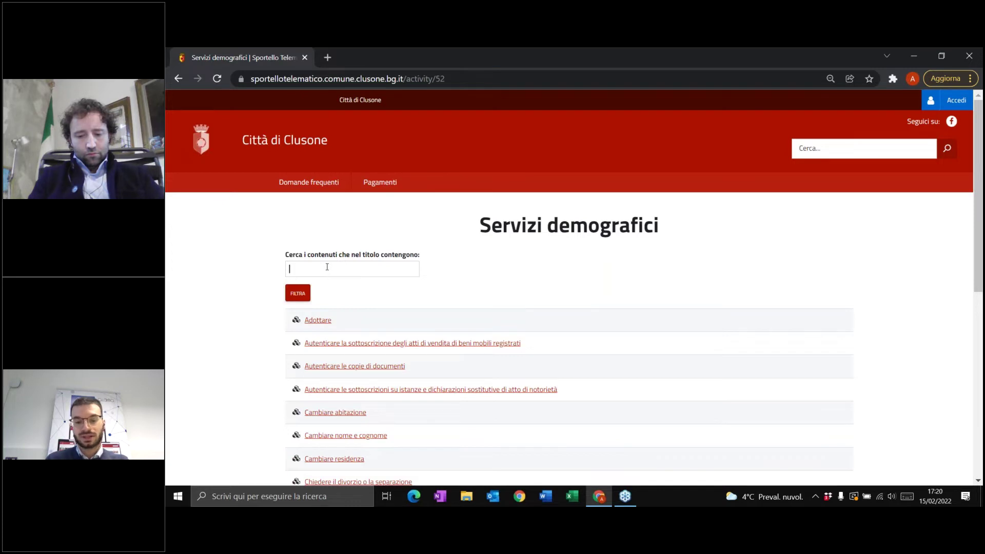
click(327, 267)
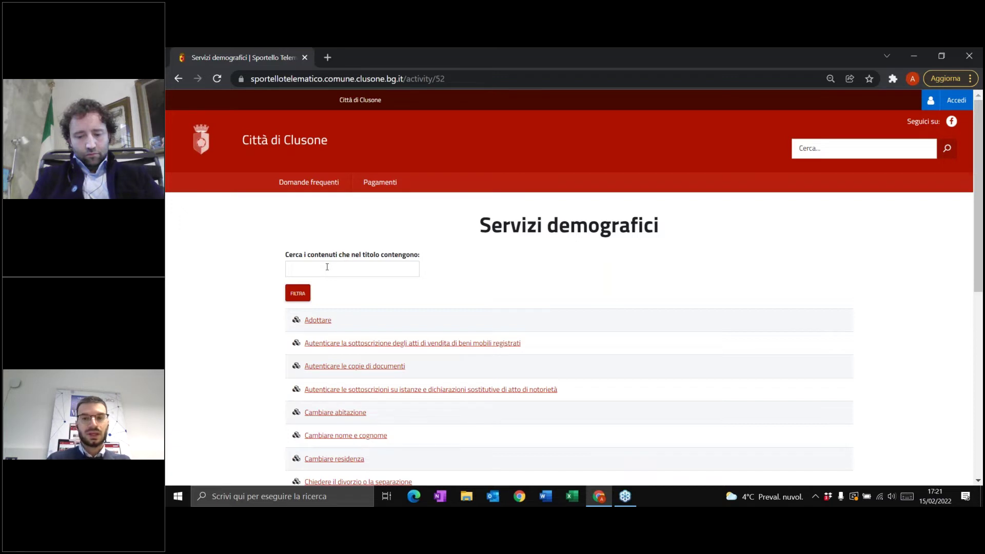
text(scrutatori)
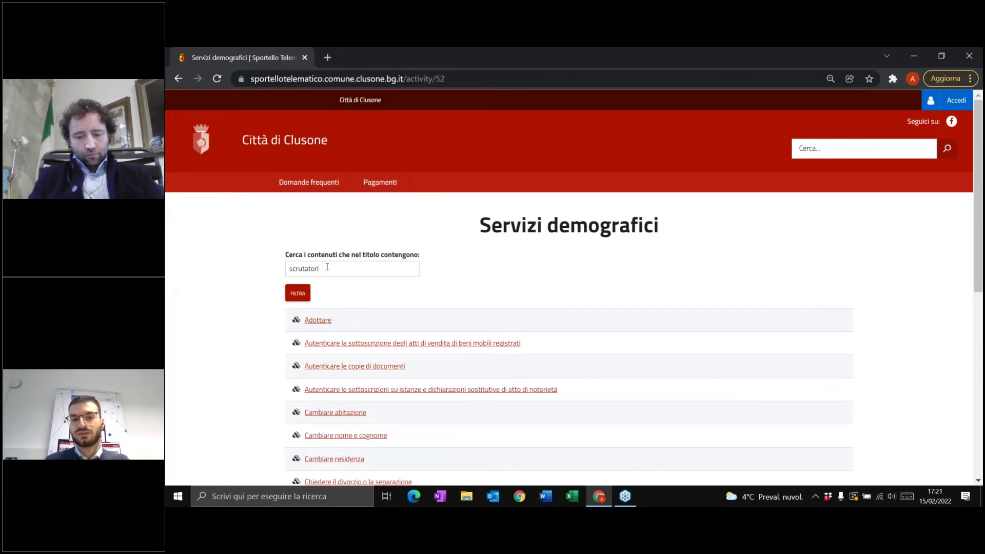
key(Return)
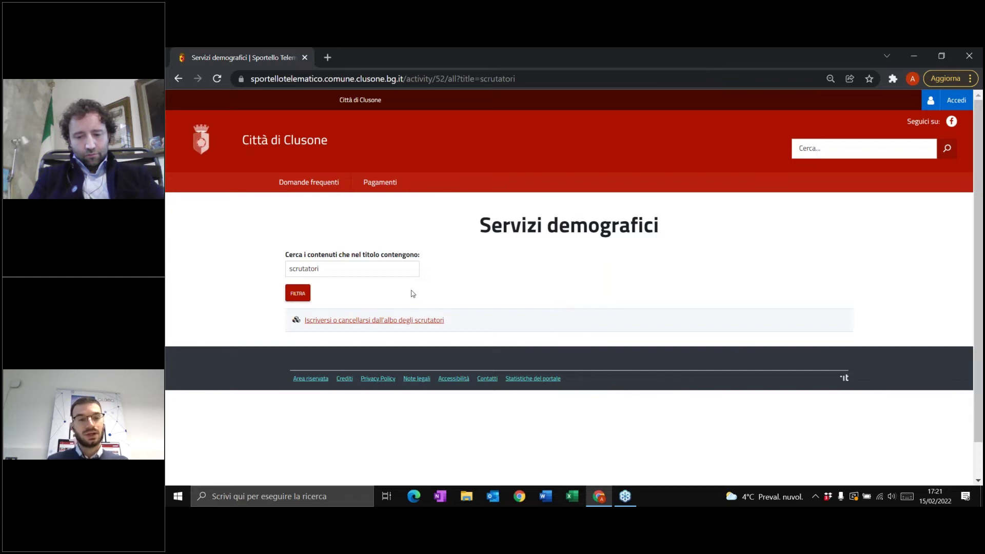
- Open the 'Iscriversi o cancellarsi dall'albo degli scrutatori' page and its 'Quali sono le norme di riferimento?' link
click(349, 321)
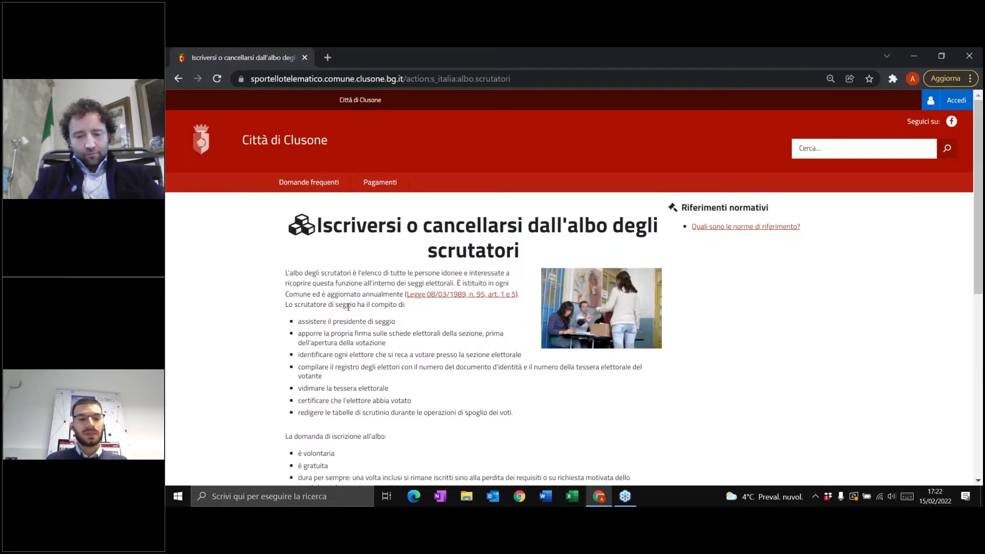
scroll(347, 280, down, 2)
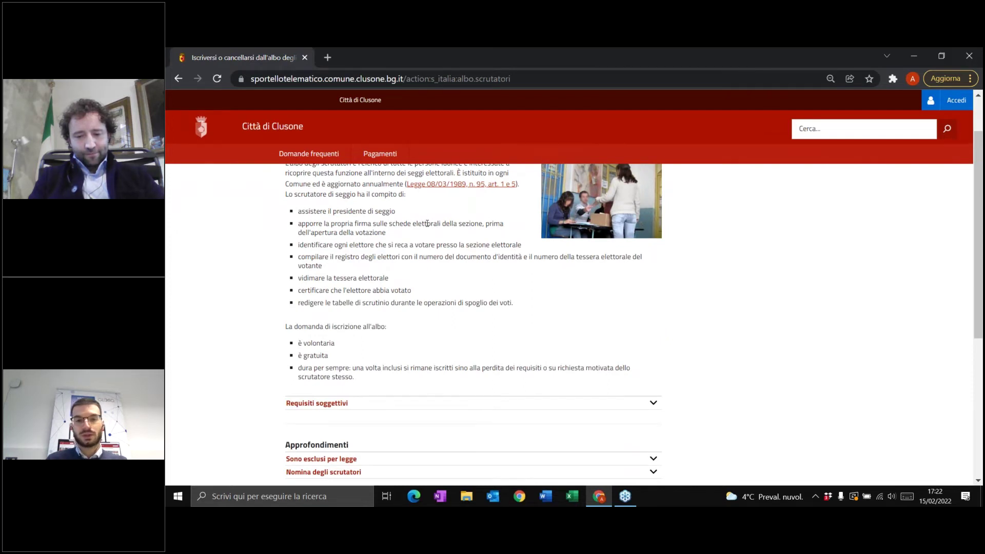
scroll(465, 223, up, 2)
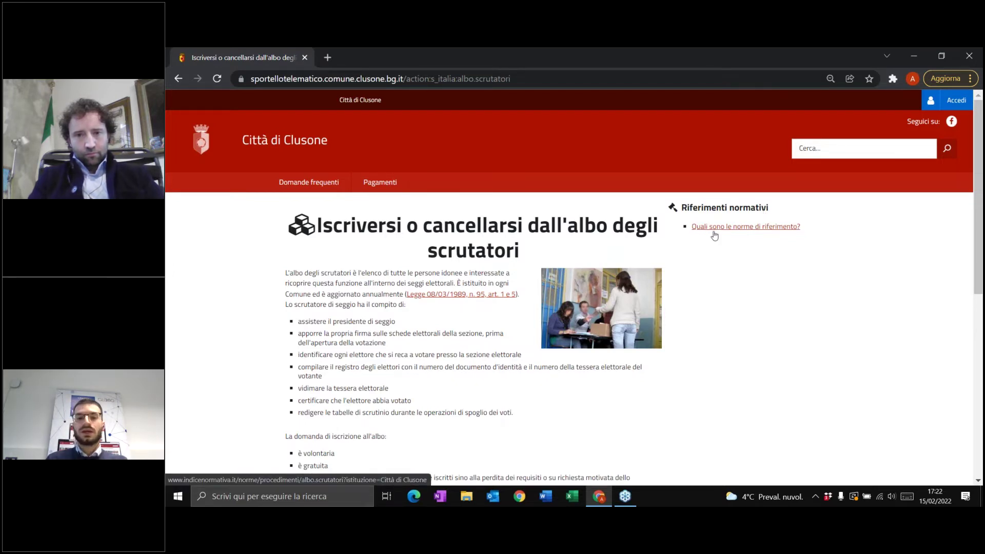
click(741, 227)
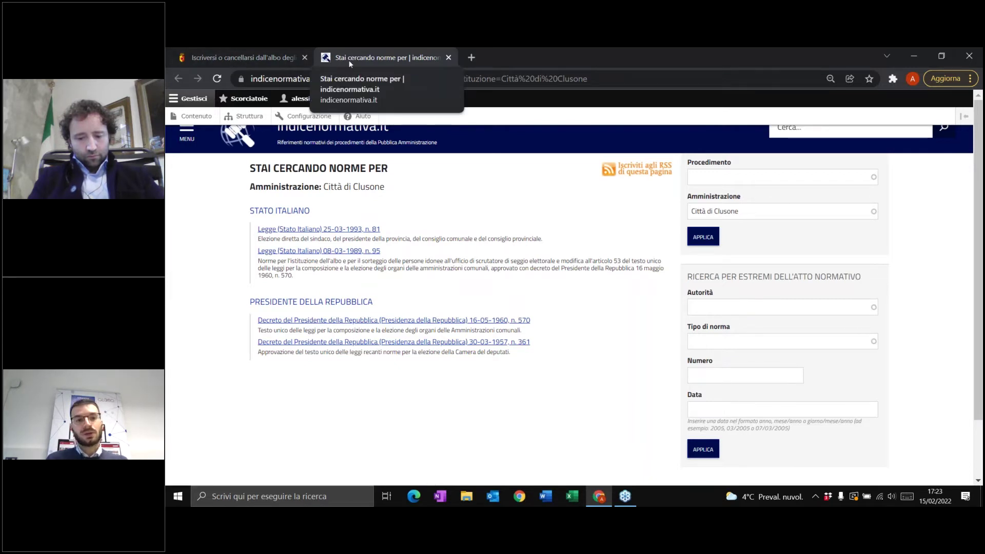
- Switch back to the albo degli scrutatori tab, leaving the indicenormativa.it norms tab open
click(251, 57)
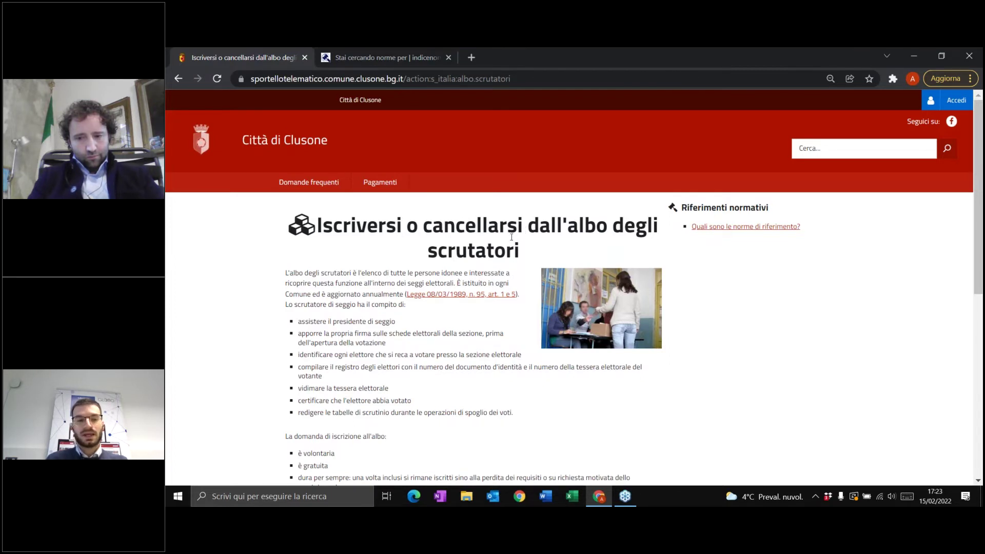
- Scroll through the requirements and collapse the Requisiti soggettivi section
scroll(511, 237, down, 3)
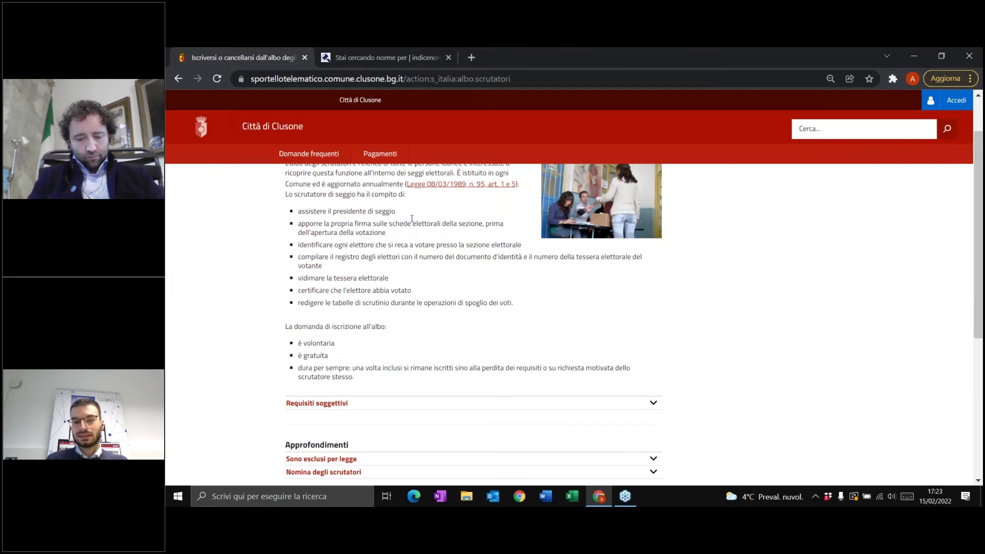
scroll(436, 276, down, 1)
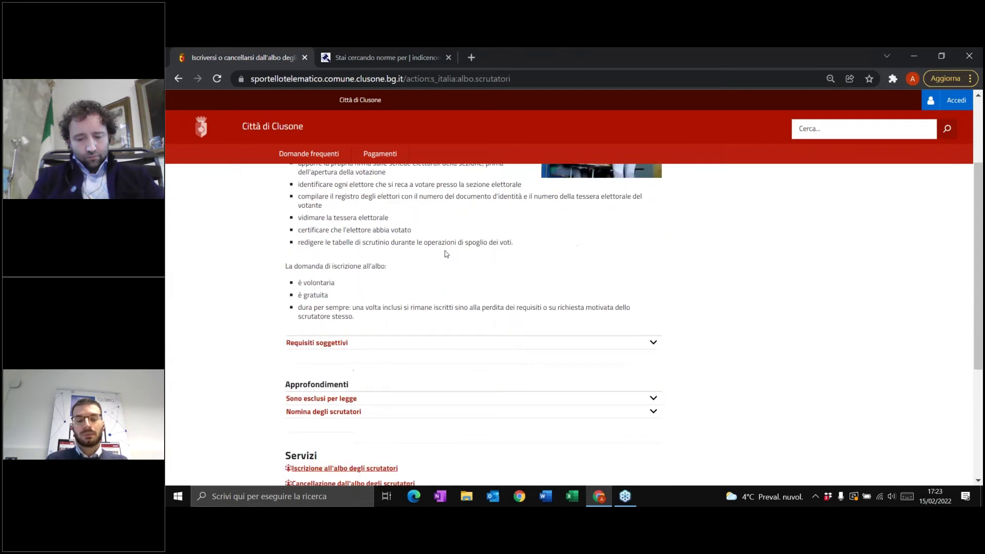
scroll(447, 254, down, 2)
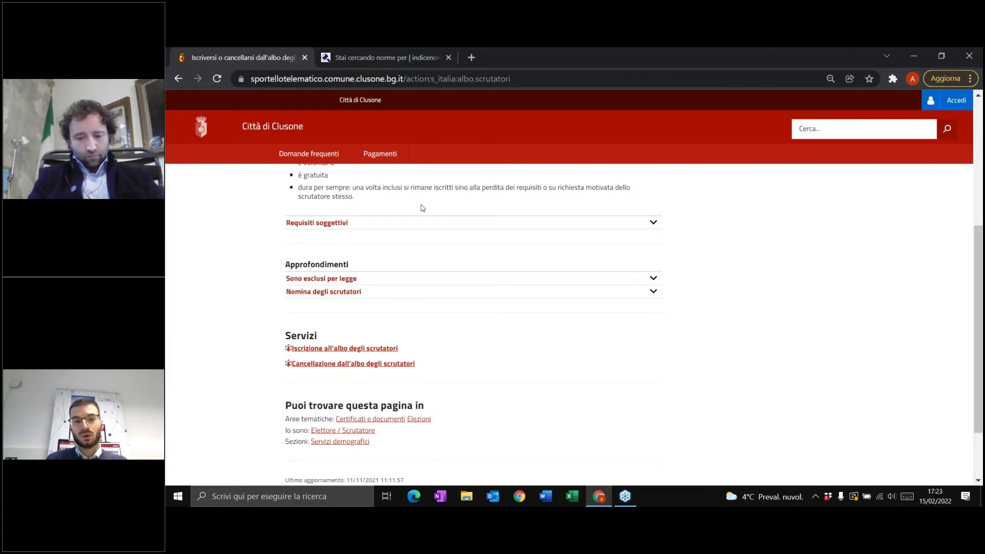
scroll(423, 208, up, 2)
scroll(436, 324, up, 1)
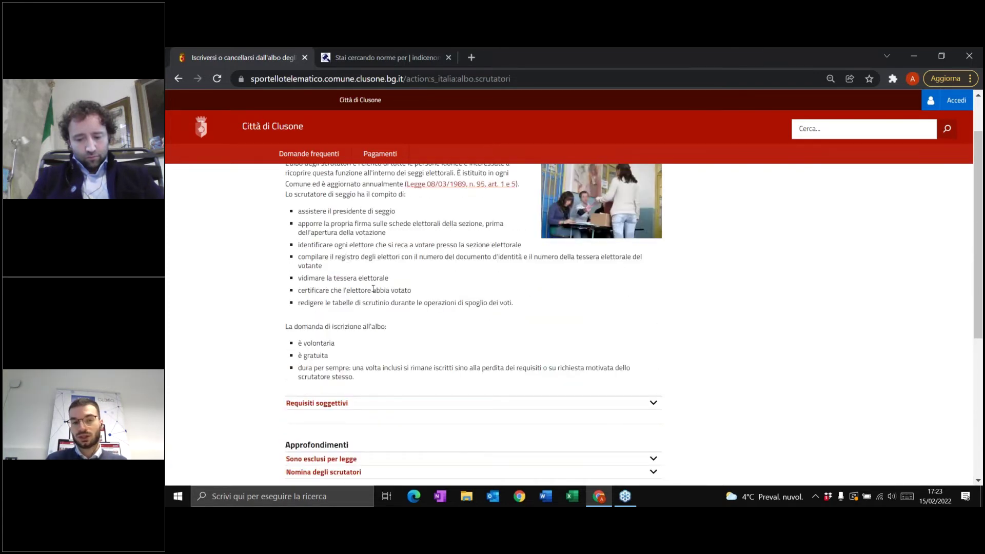
scroll(452, 289, down, 2)
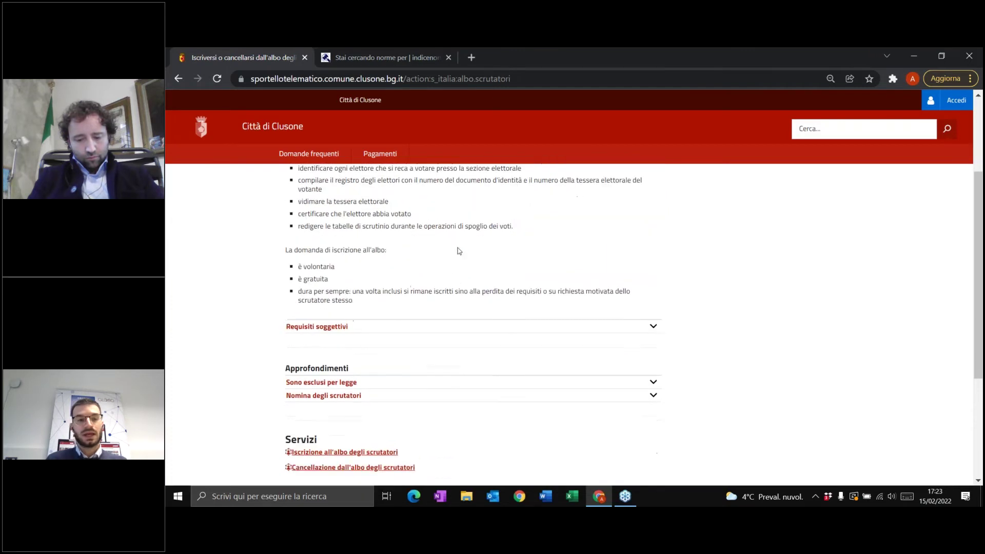
scroll(458, 237, down, 1)
click(462, 223)
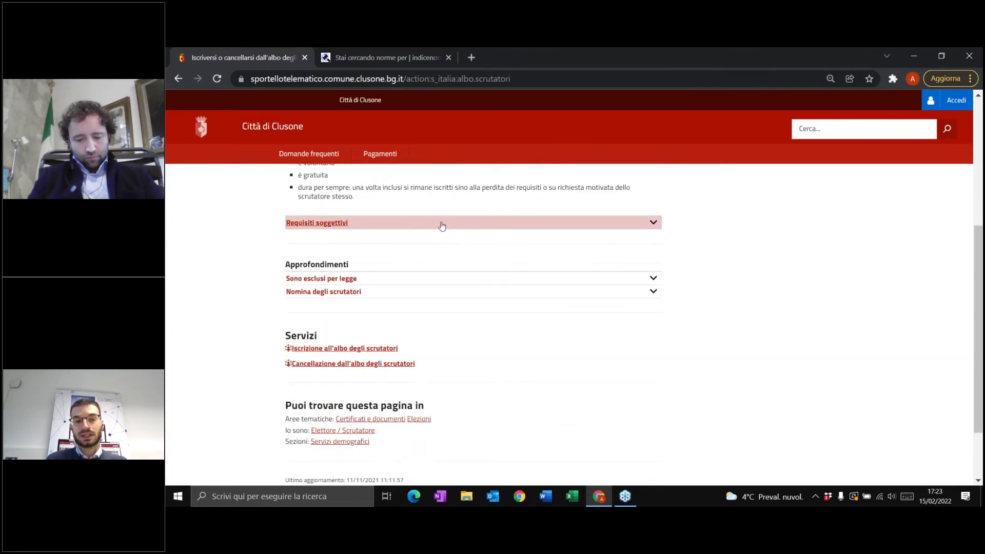
click(583, 226)
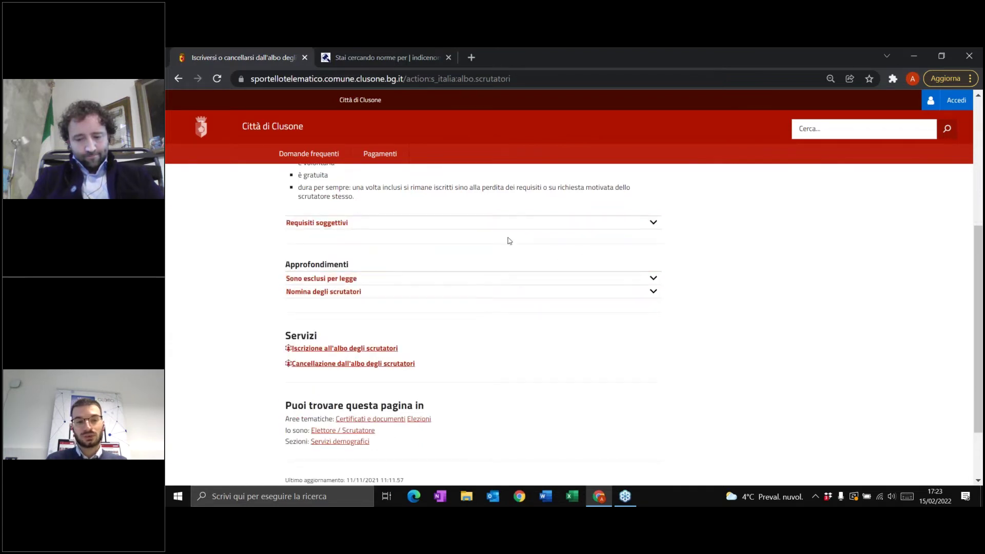
- Expand Nomina degli scrutatori and scroll down to the Servizi list
scroll(504, 236, down, 3)
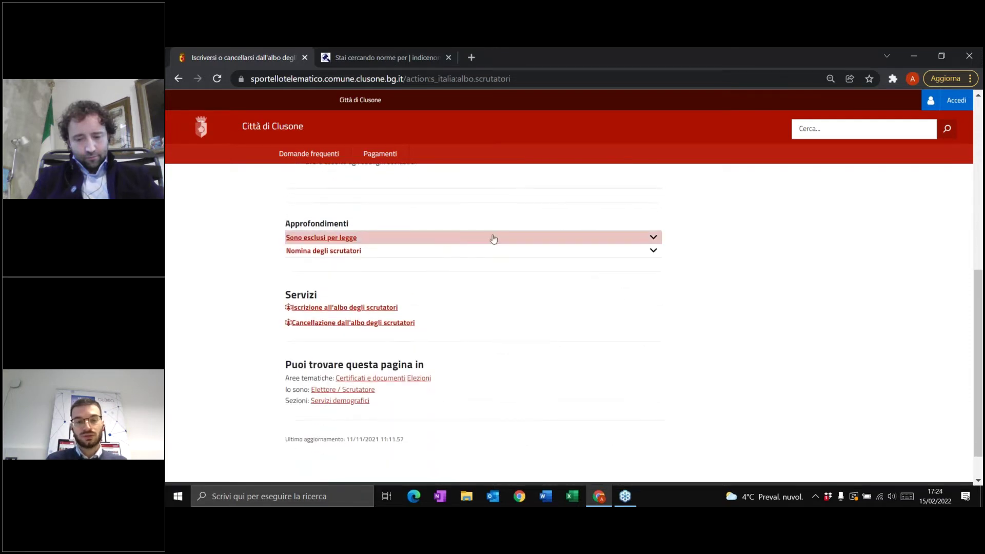
scroll(498, 246, down, 3)
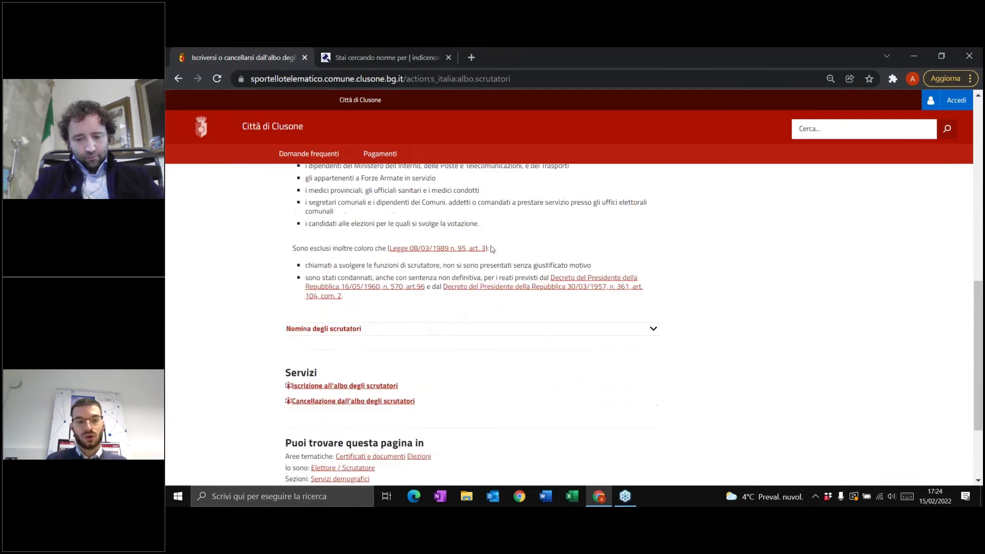
click(478, 268)
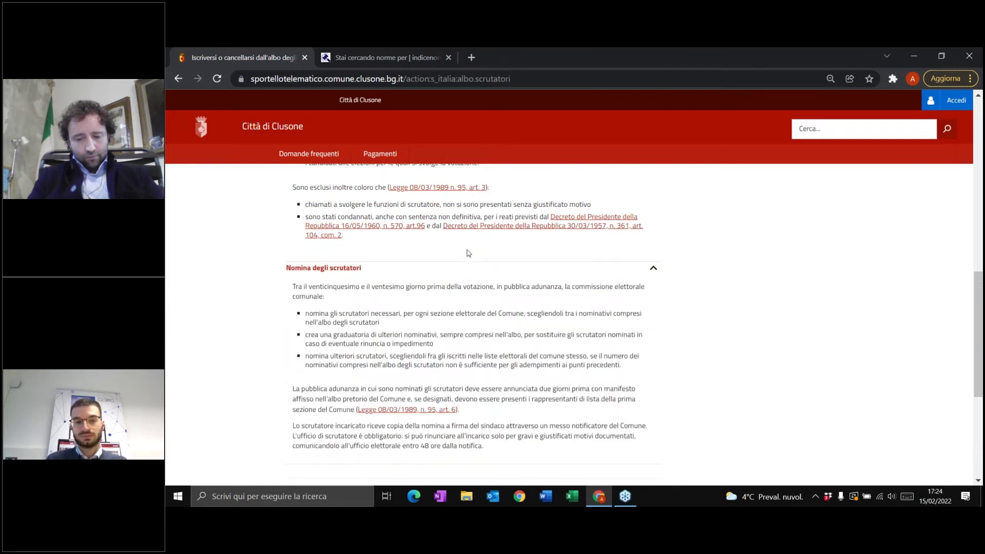
scroll(468, 253, down, 3)
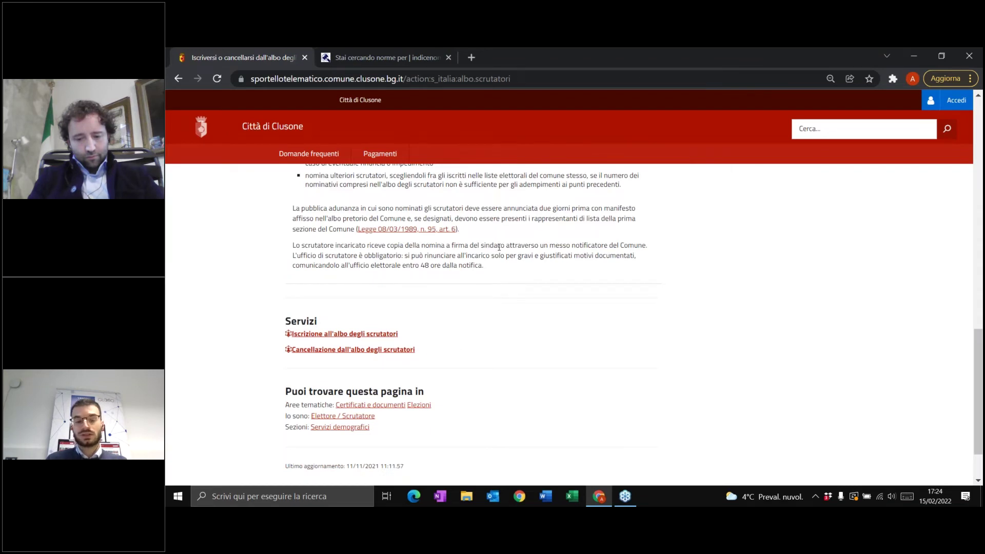
scroll(472, 244, down, 1)
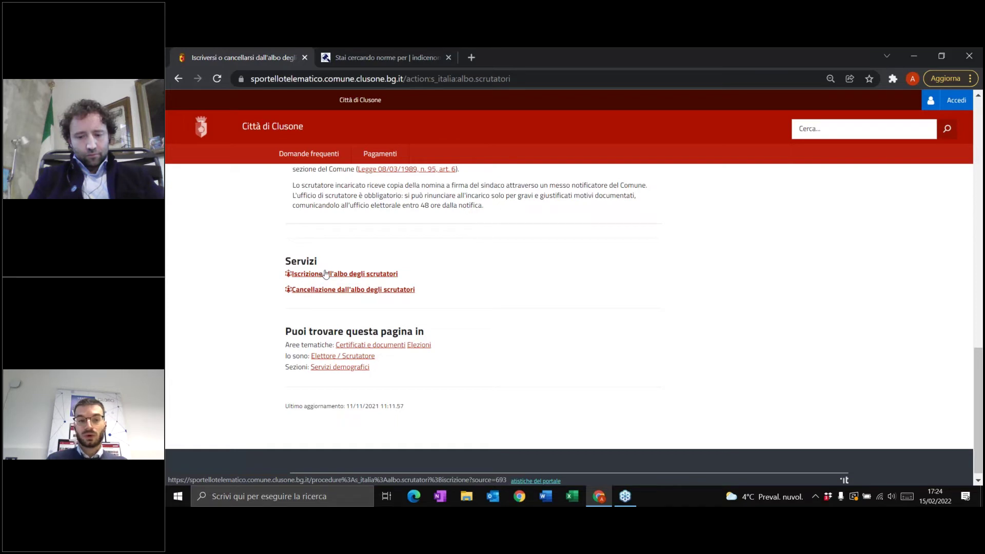
- Open Iscrizione all'albo degli scrutatori and expand Iter, Pagamenti and 'Moduli da compilare e documenti da allegare'
click(325, 275)
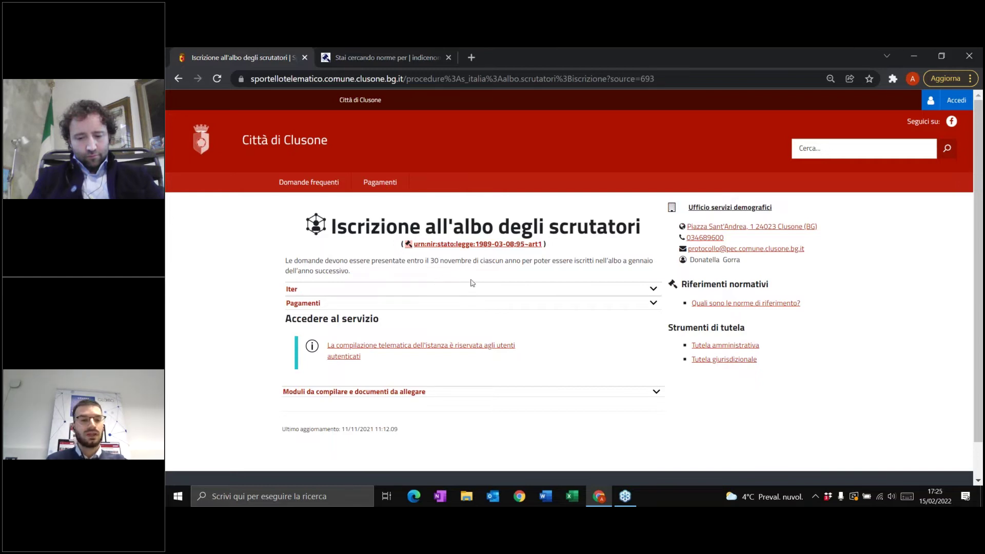
click(648, 286)
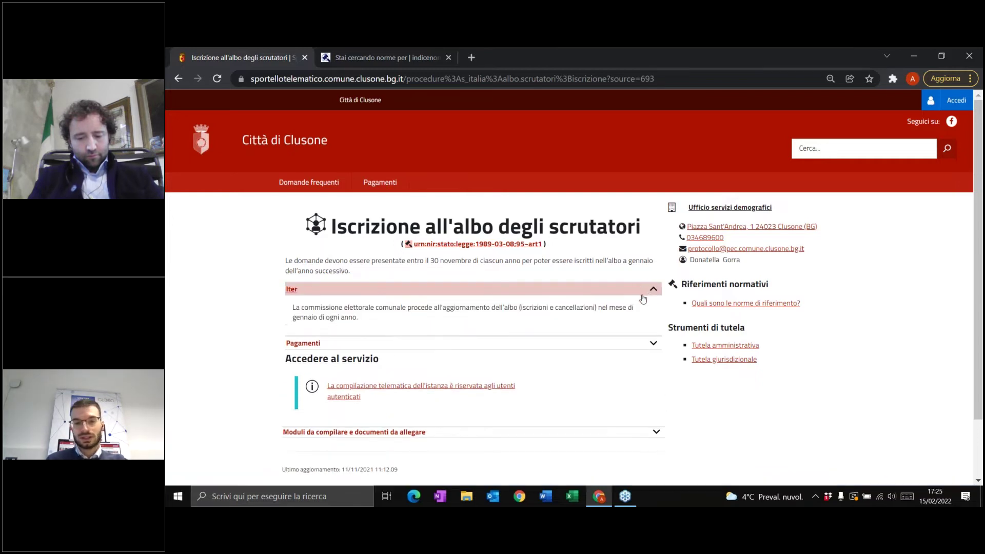
scroll(608, 307, down, 2)
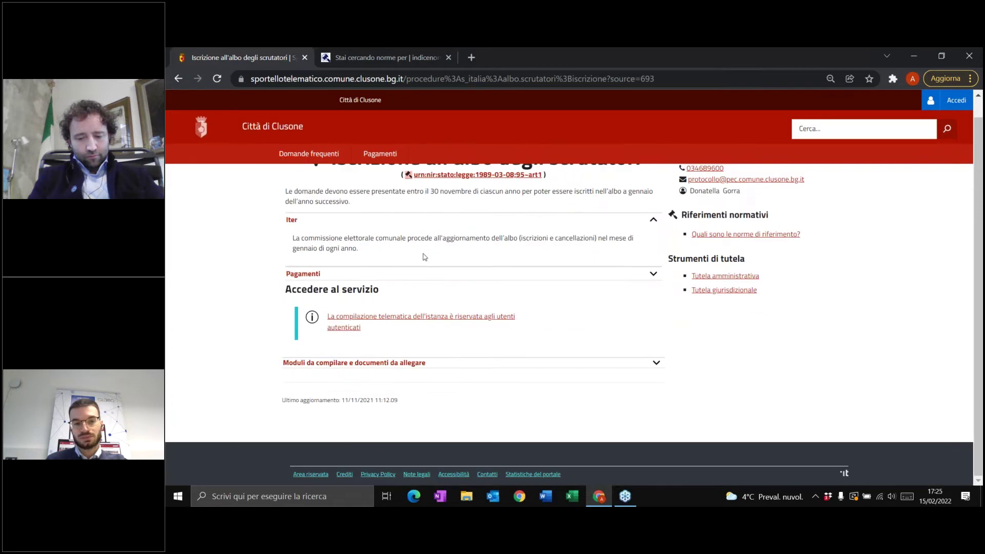
click(638, 276)
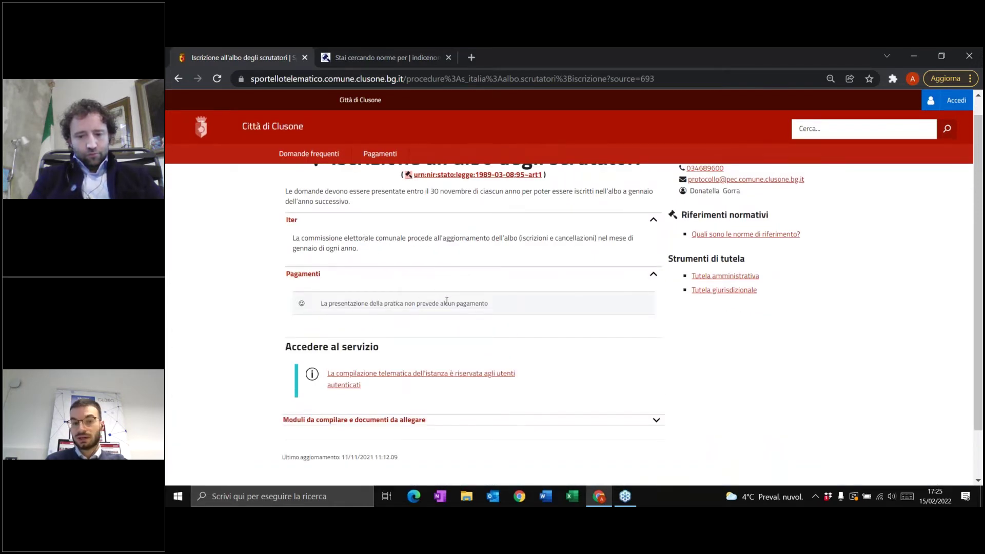
scroll(517, 271, down, 1)
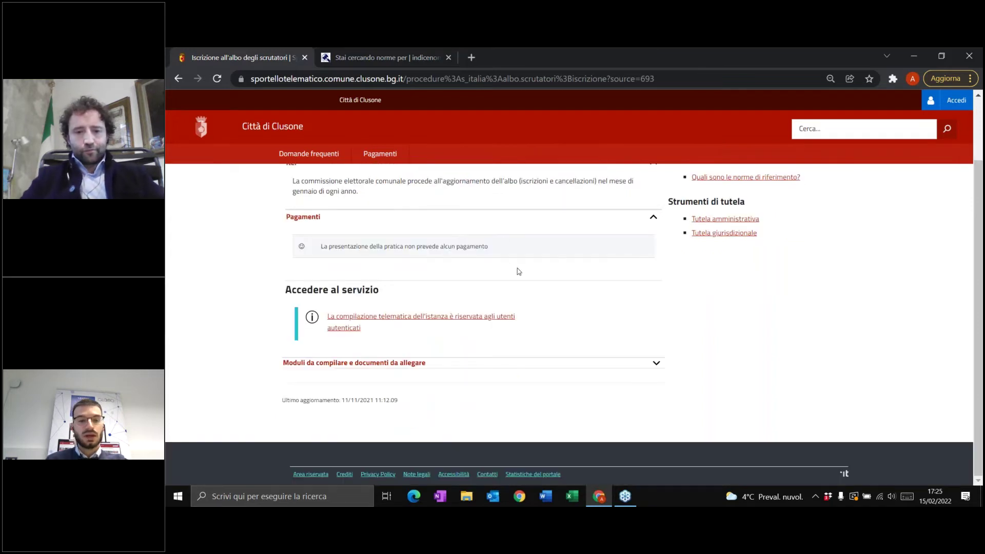
click(648, 367)
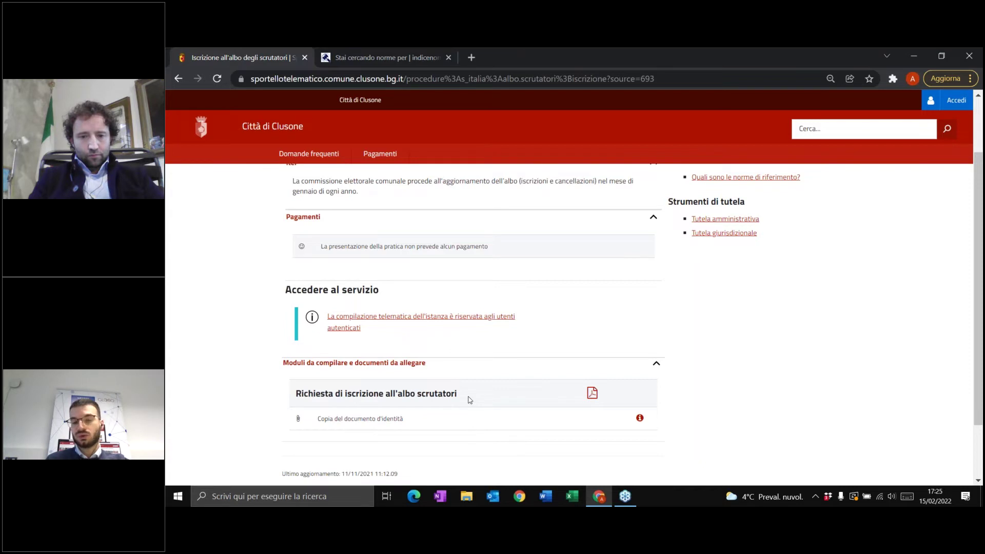
- Download the Richiesta di iscrizione all'albo scrutatori PDF, view it, then return to the service tab
click(592, 393)
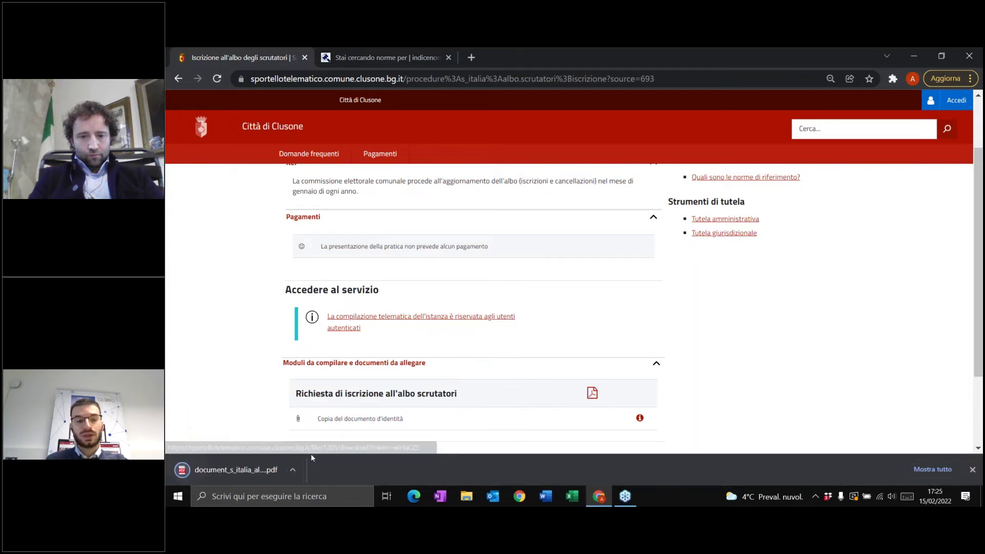
click(267, 469)
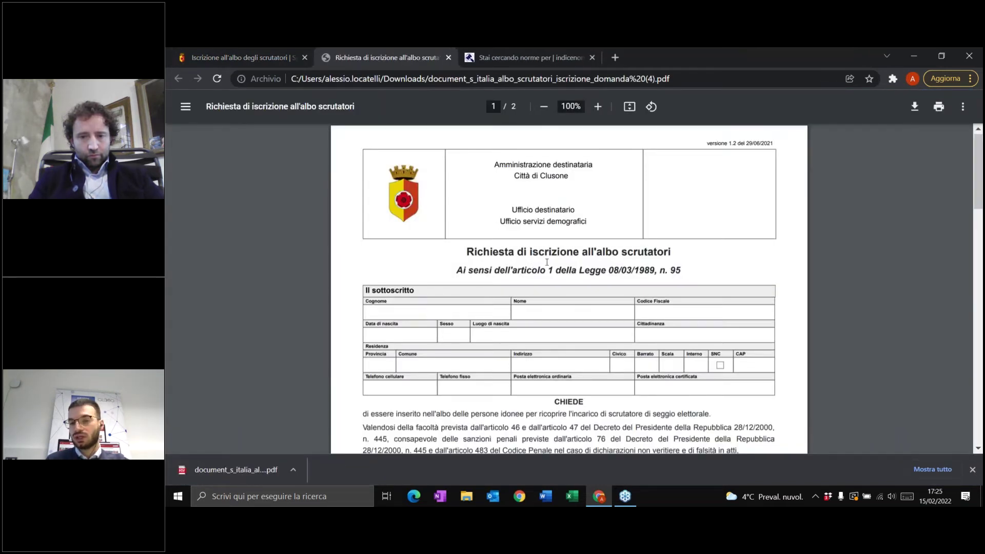
scroll(547, 263, down, 3)
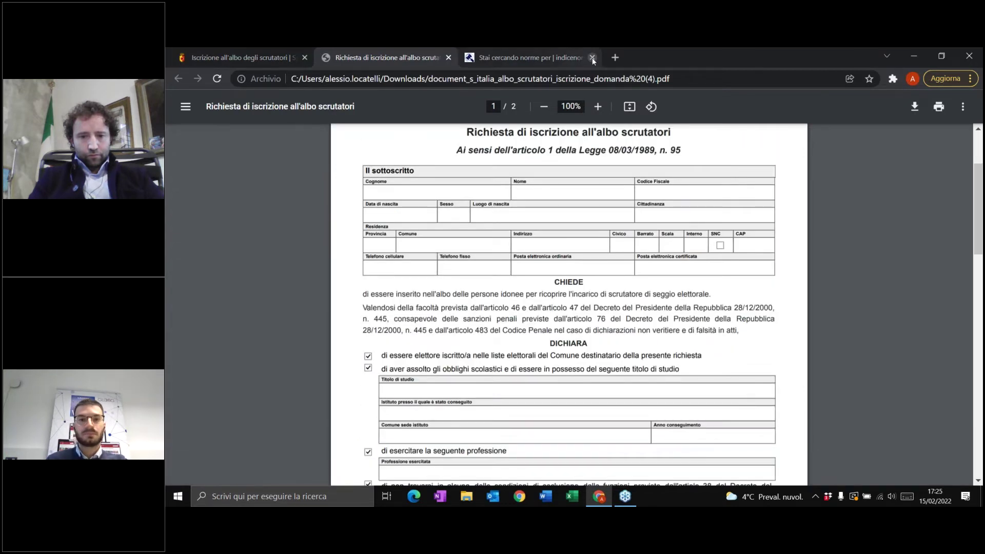
key(ctrl+shift+Tab)
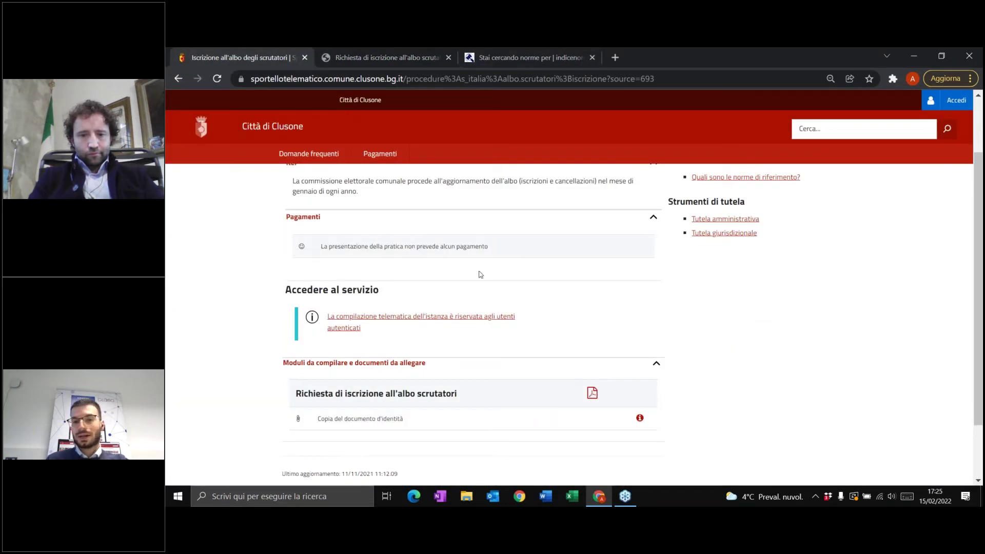
scroll(621, 328, up, 3)
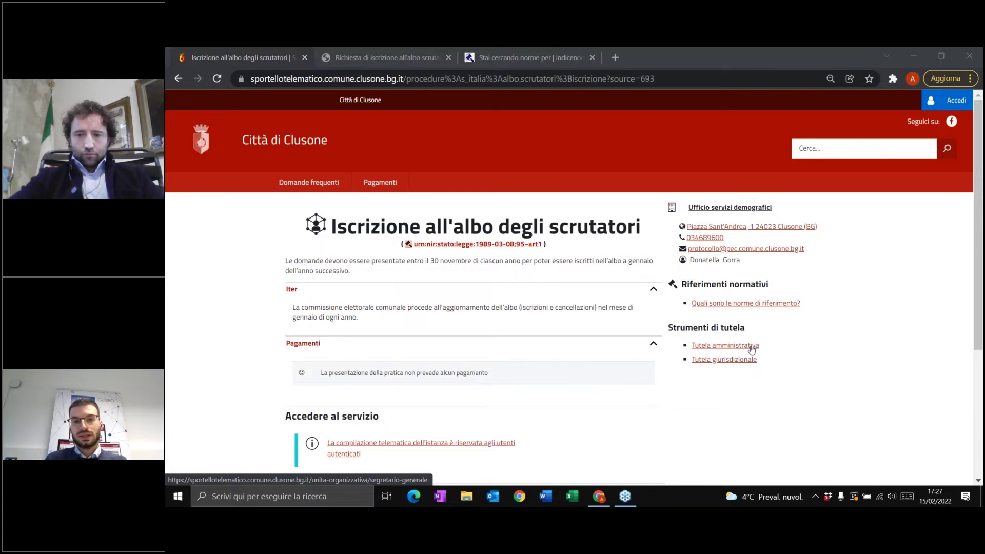
click(752, 346)
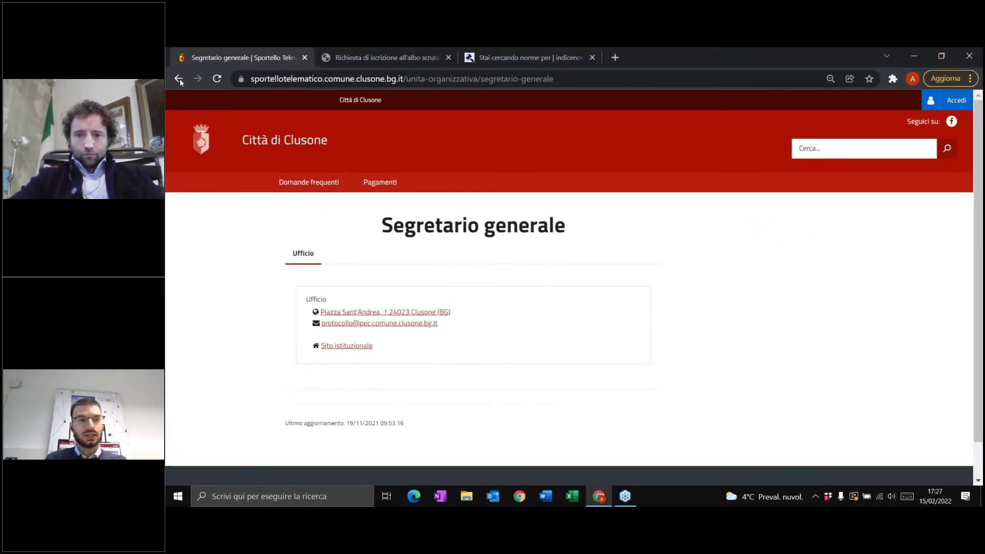
click(179, 78)
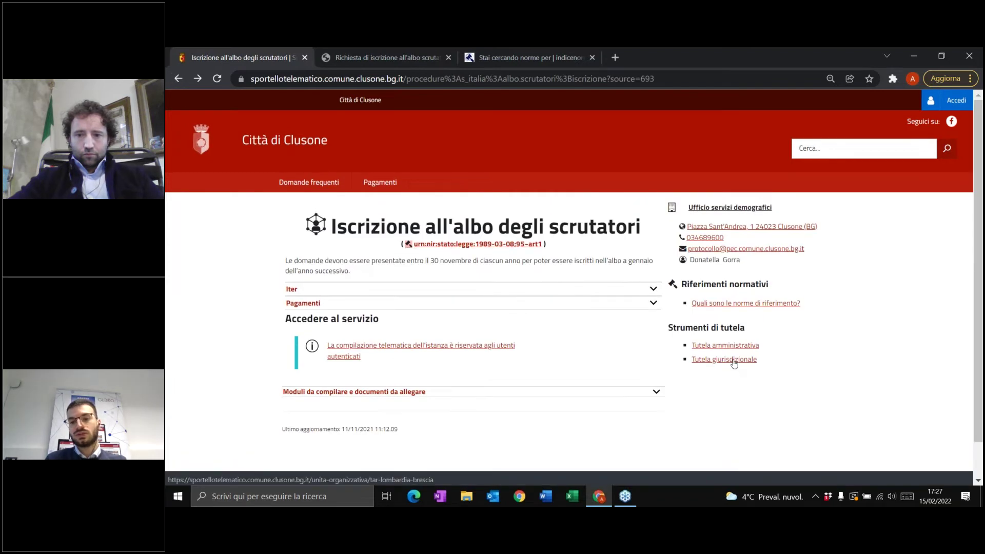
click(734, 359)
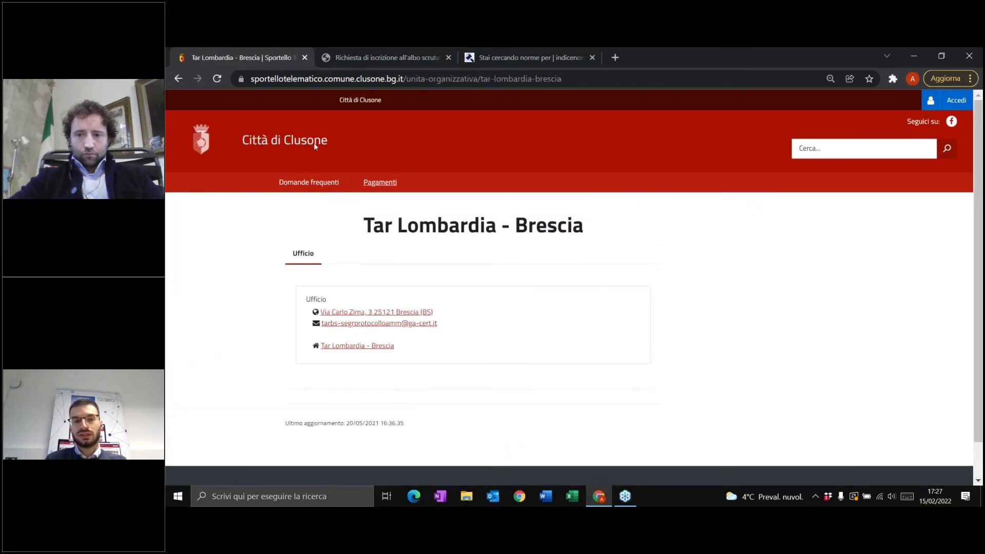
click(178, 78)
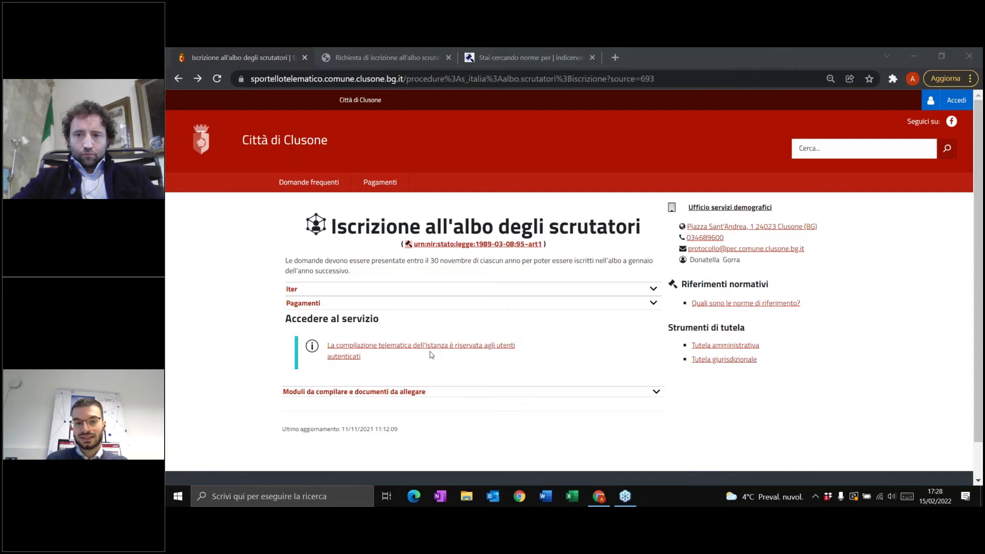
- Check the SPID or CNS/CIE login page via 'utenti autenticati' and Accedi, then return home
click(354, 352)
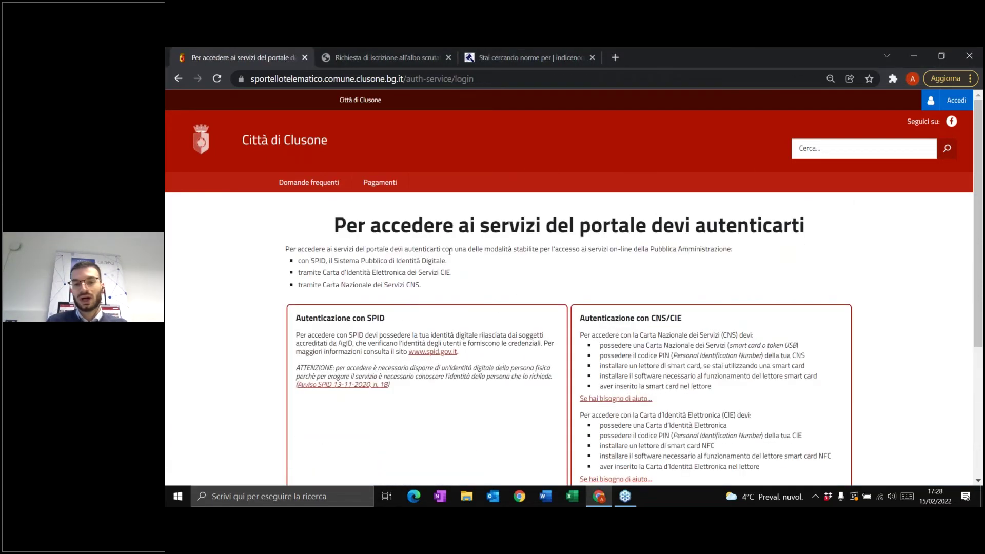
scroll(450, 252, down, 2)
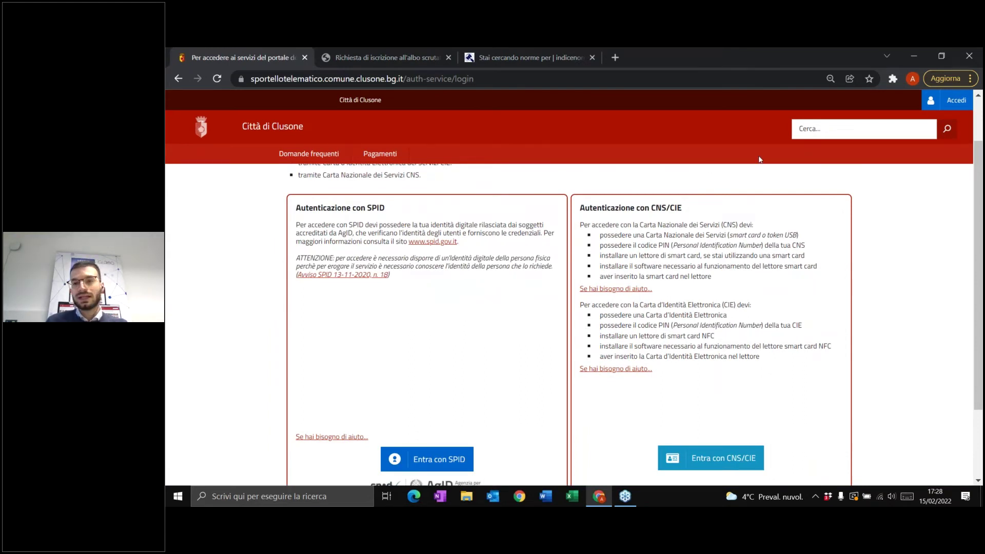
click(943, 108)
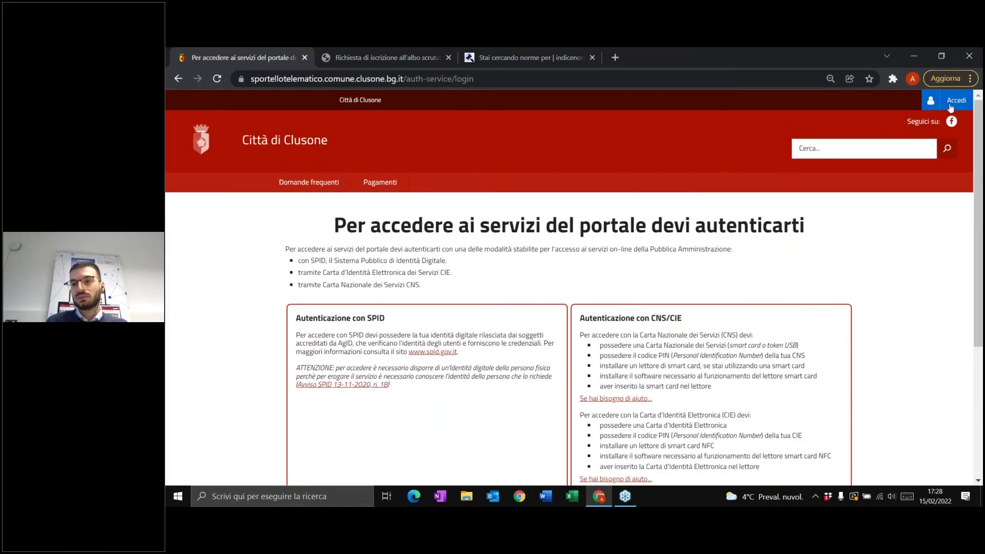
click(208, 144)
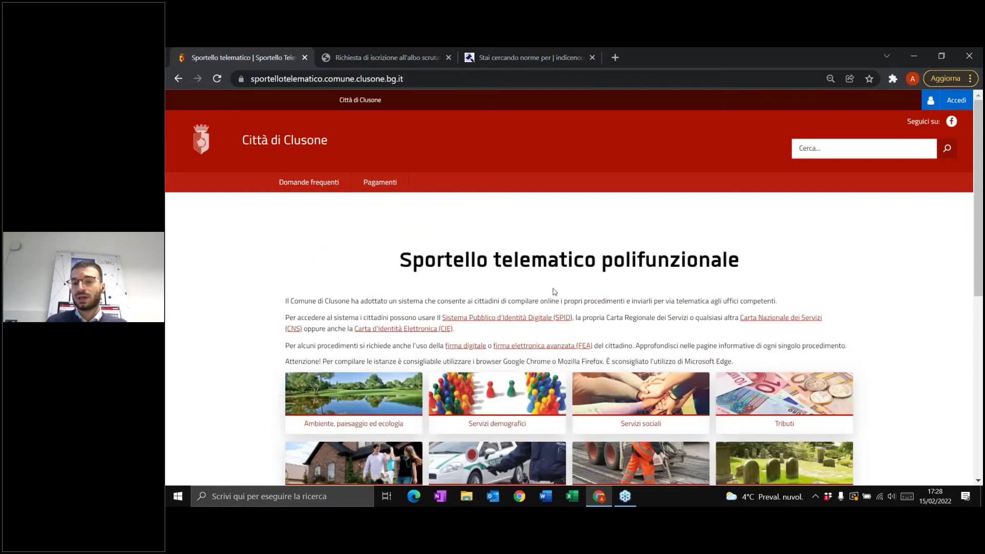
click(952, 105)
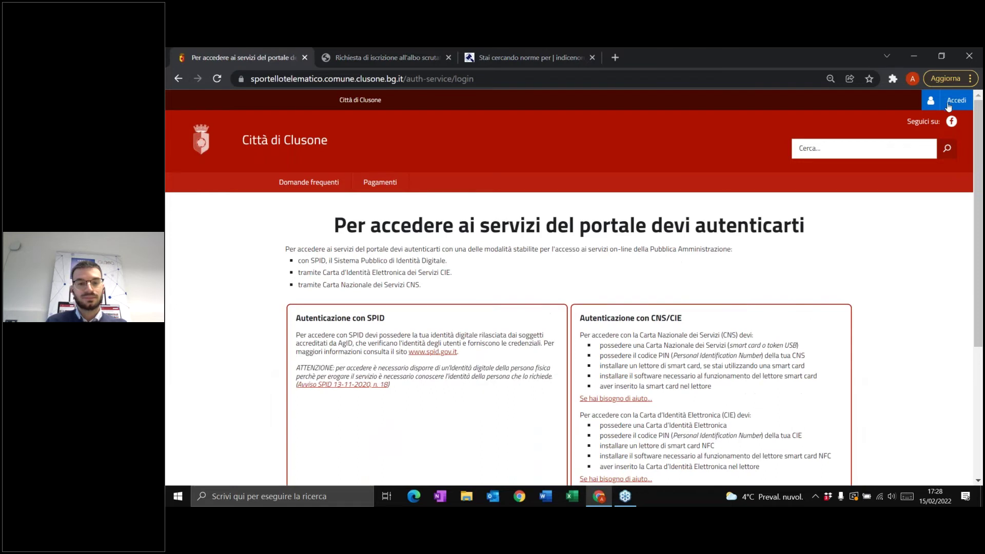
click(183, 77)
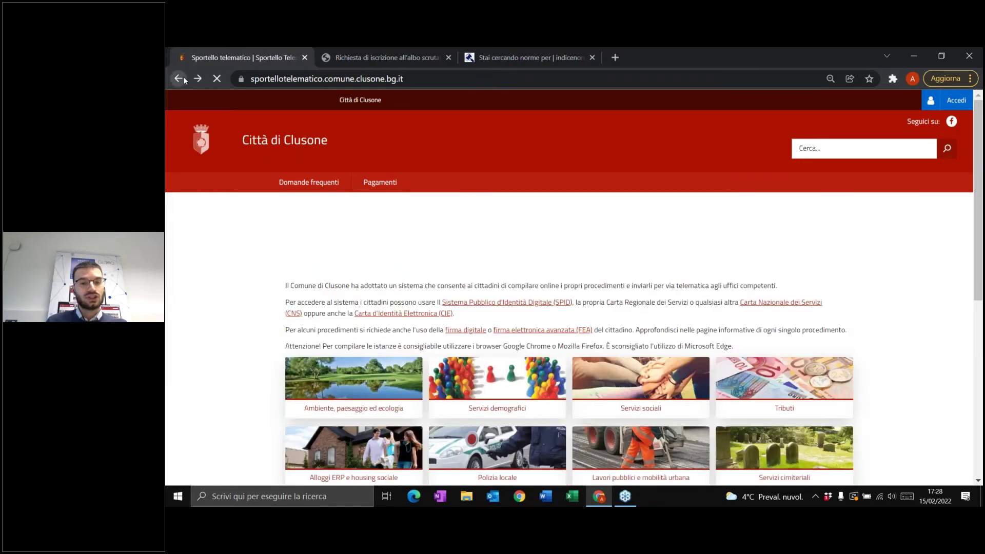
- Filter Servizi demografici by 'scrutatori' and open Iscrizione all'albo degli scrutatori from the result
click(496, 422)
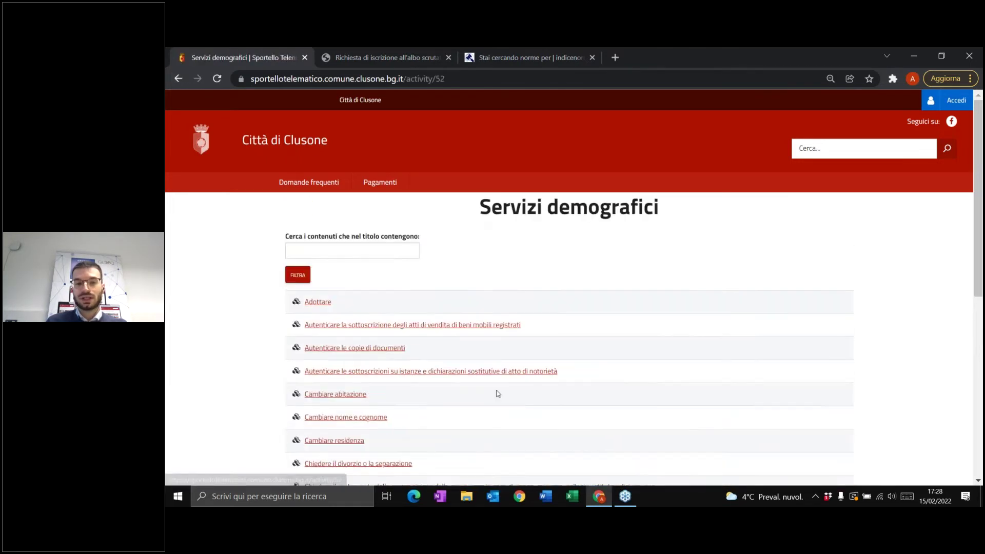
text(scrutatori)
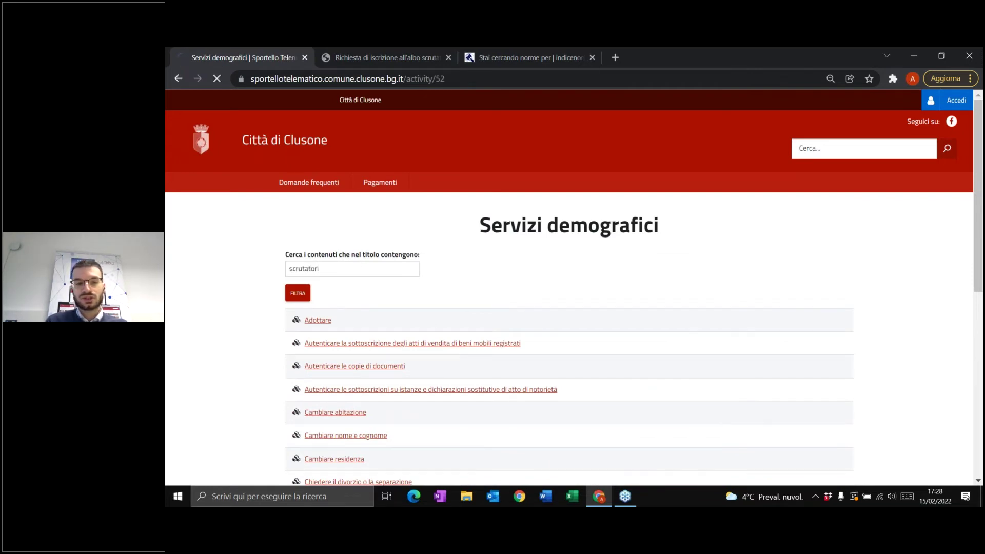
key(Return)
click(387, 319)
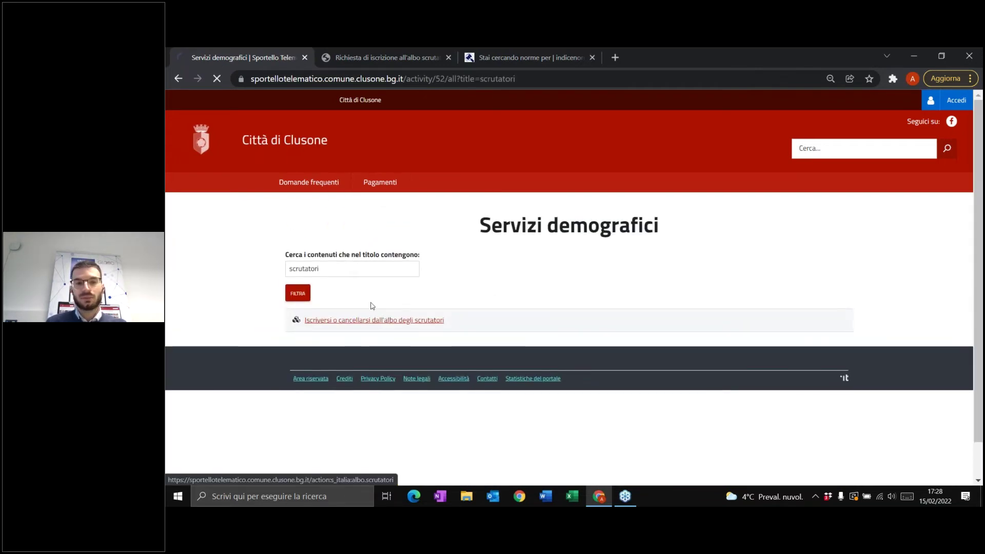
scroll(387, 319, down, 5)
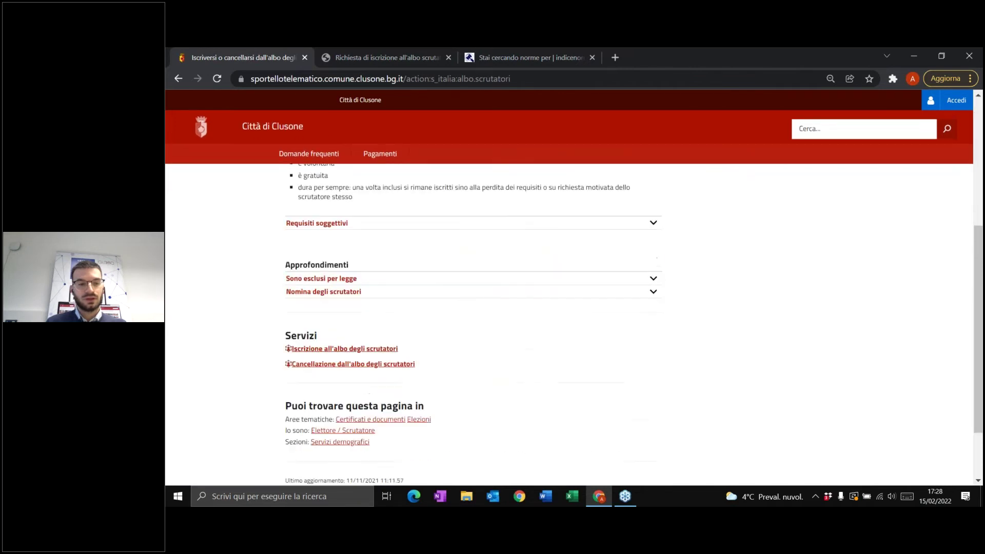
click(342, 350)
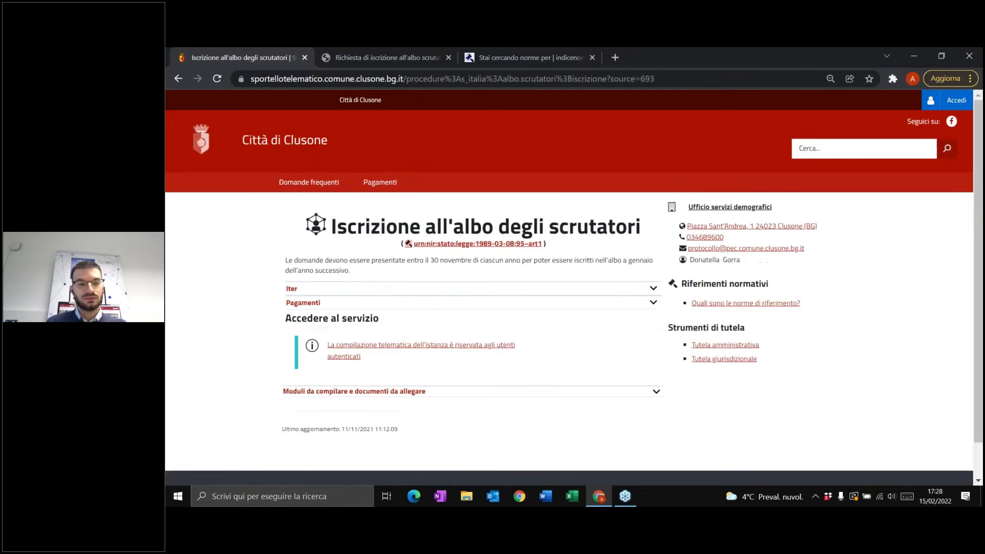
- Go to the authenticated-users sign-in and choose Poste ID under Entra con SPID
click(348, 350)
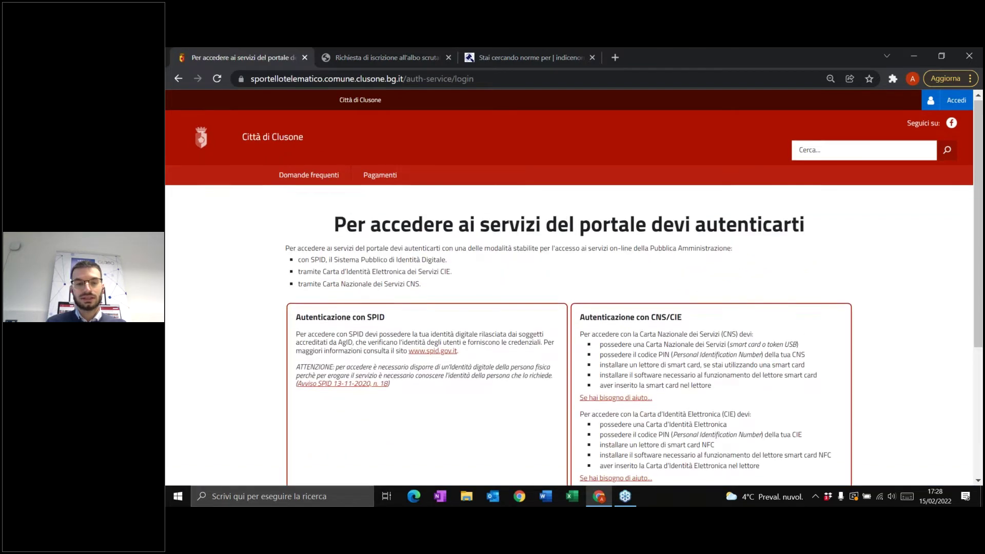
scroll(406, 316, down, 3)
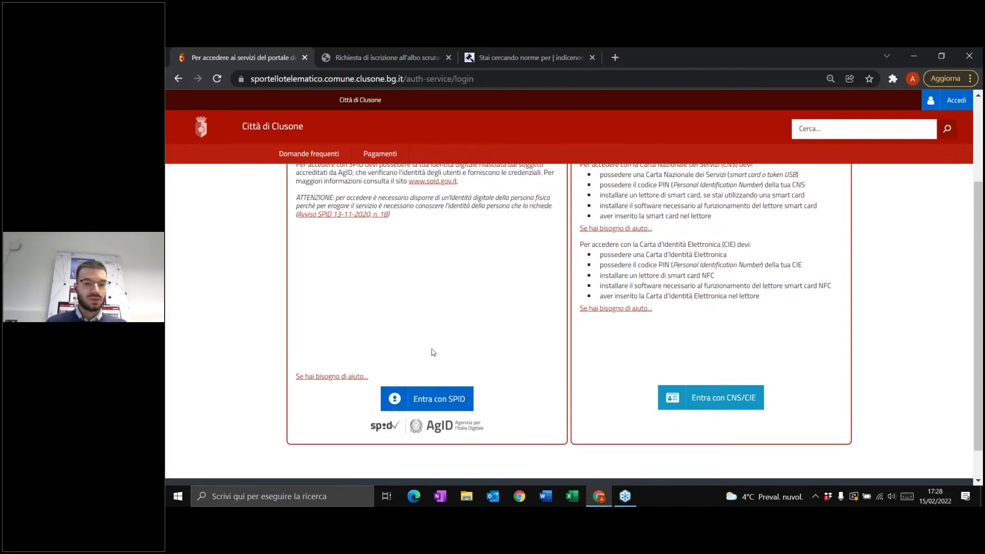
click(427, 399)
scroll(485, 368, down, 3)
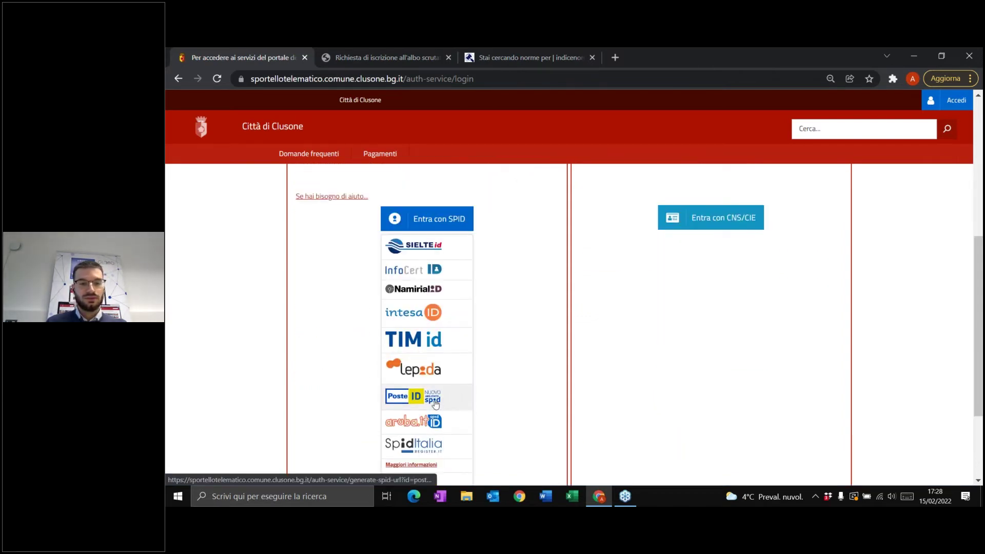
click(435, 403)
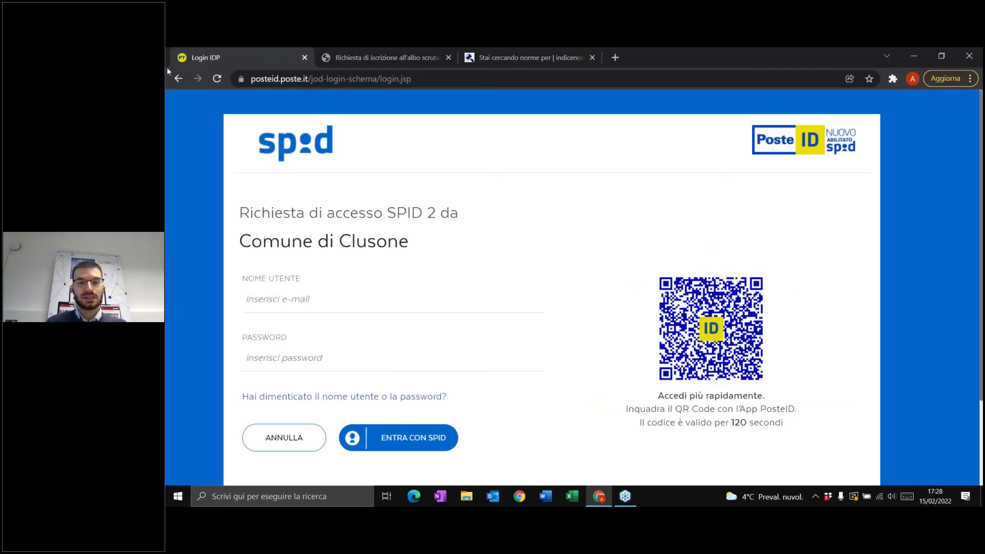
- Return to the Clusone login page, pick Poste ID again and reload for a fresh QR code
click(178, 79)
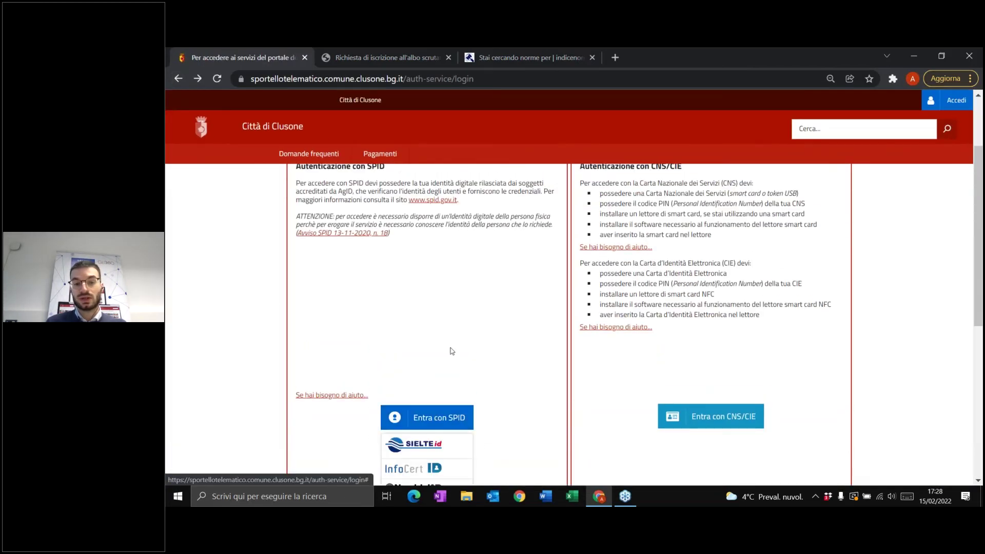
scroll(513, 246, down, 2)
scroll(523, 246, down, 1)
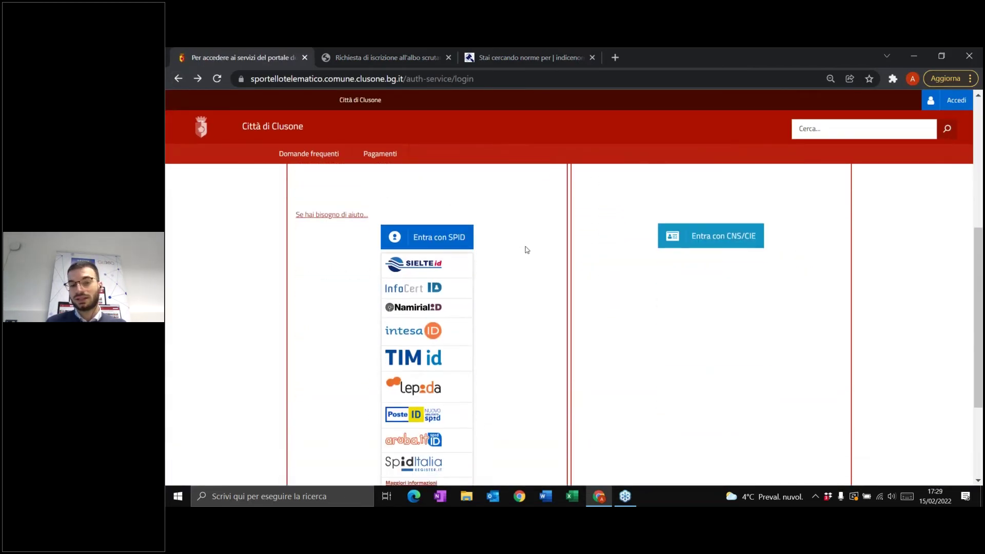
scroll(527, 249, down, 1)
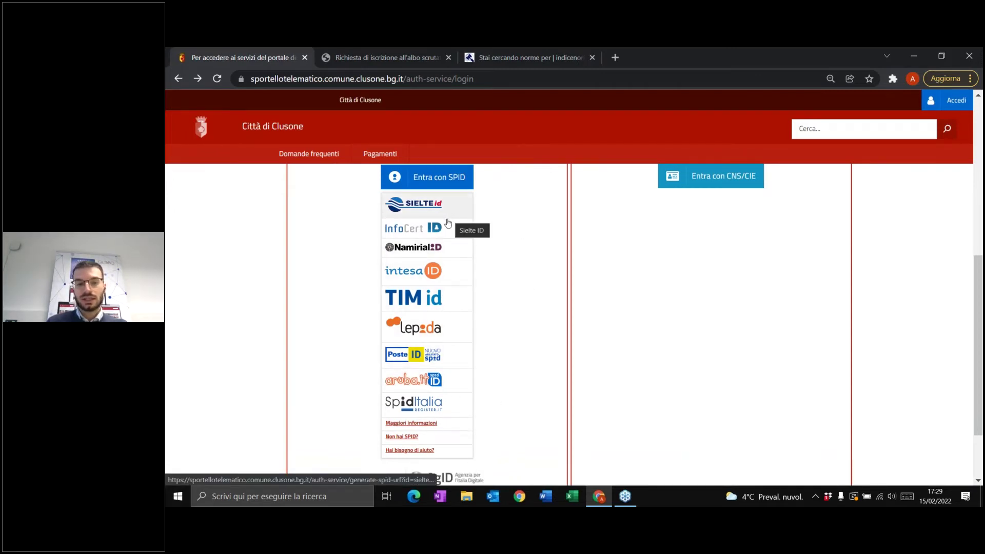
click(435, 359)
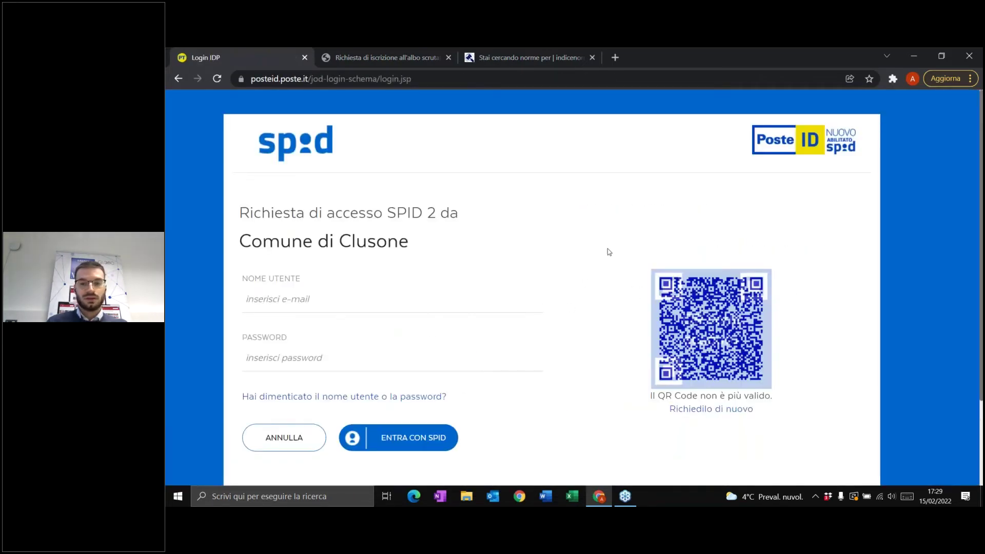
click(333, 72)
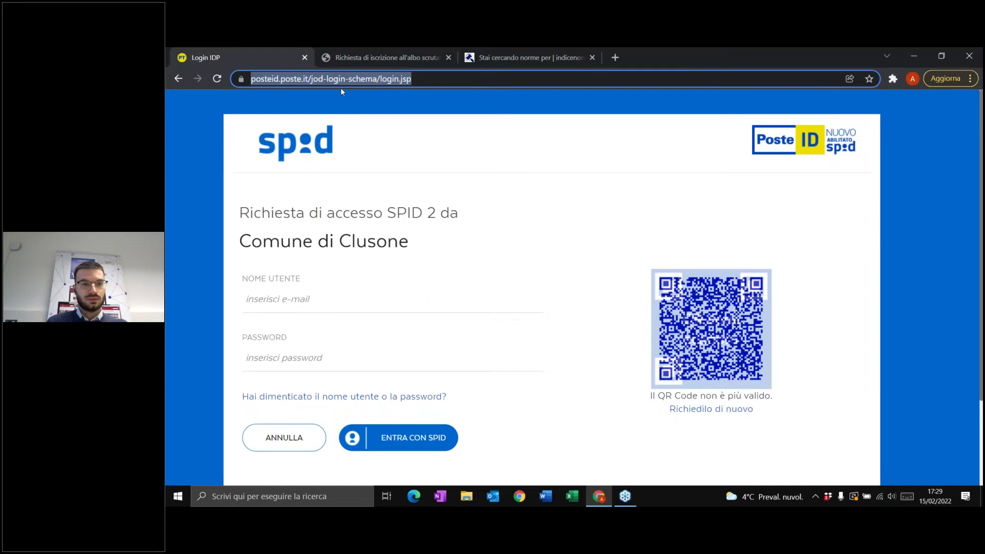
key(Return)
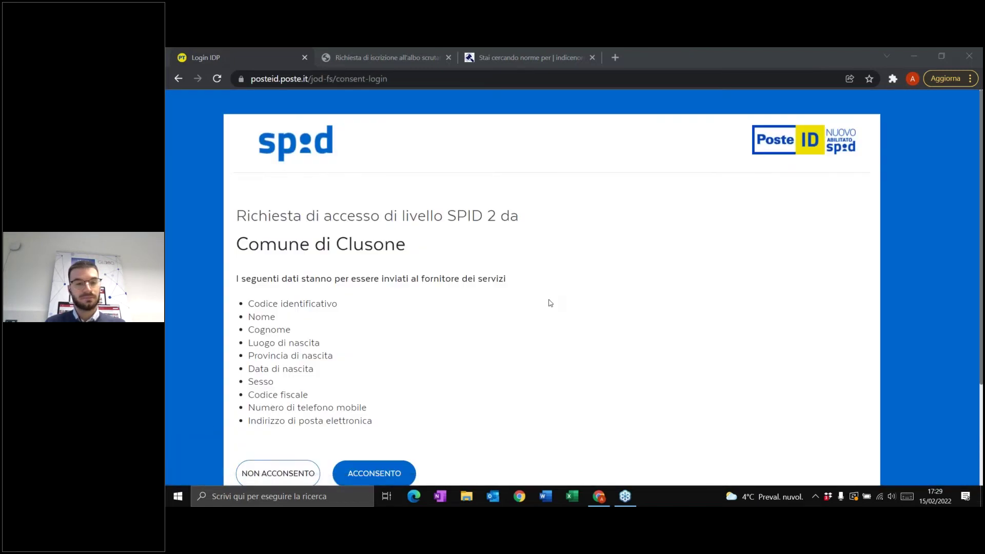
- Give PosteID consent to share personal data with Comune di Clusone
scroll(469, 343, down, 2)
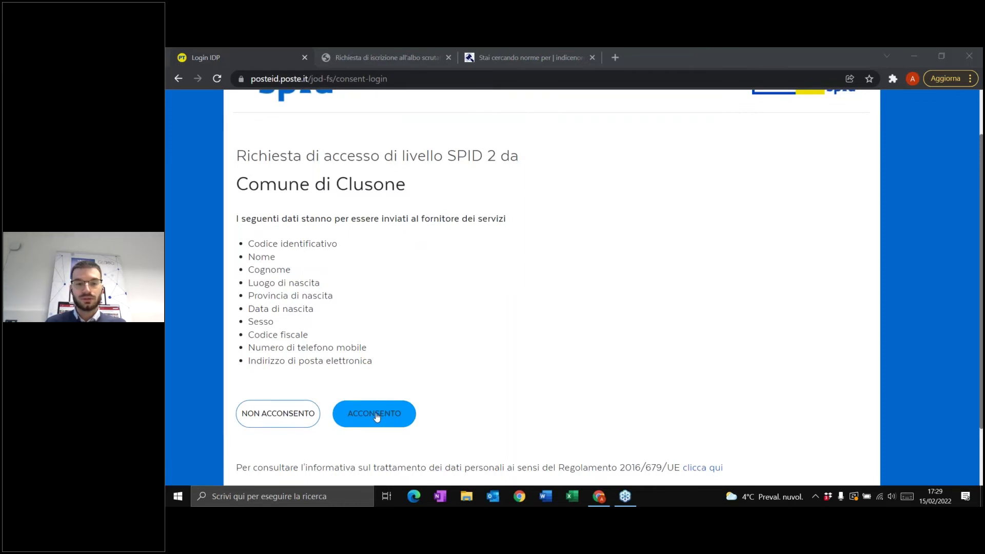
click(376, 416)
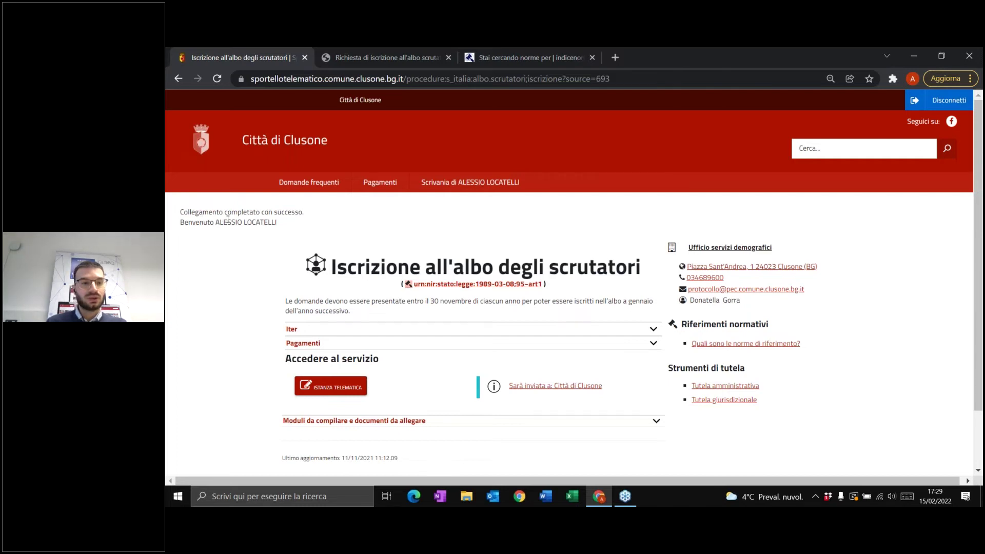
- Launch the ISTANZA TELEMATICA online application for the scrutatori register
drag(281, 222, 179, 225)
click(280, 228)
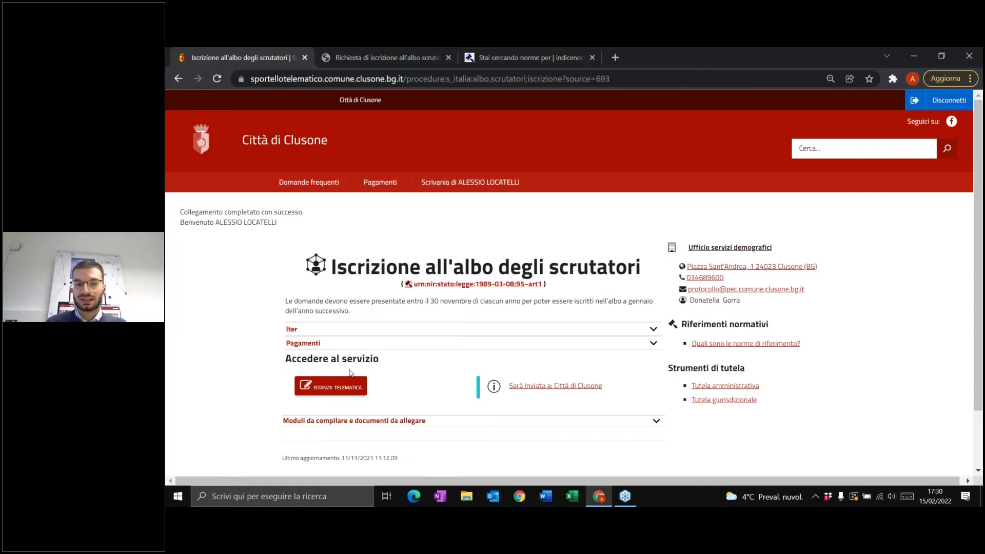
click(330, 392)
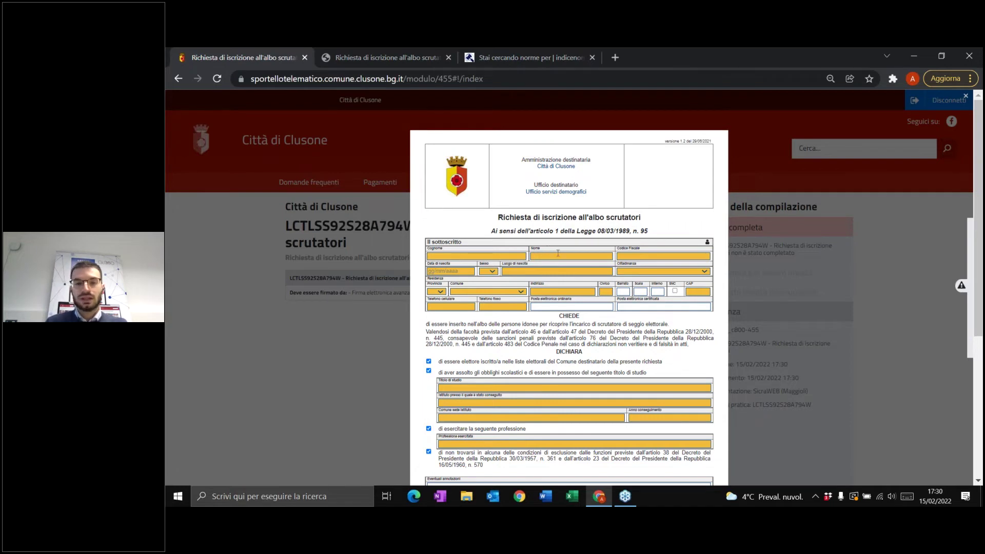
scroll(545, 184, down, 2)
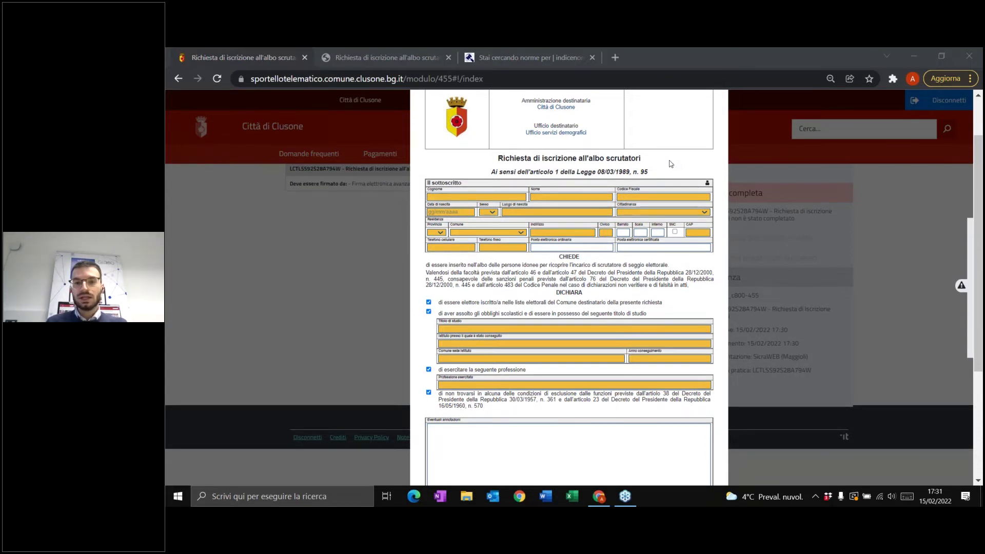
scroll(671, 166, up, 1)
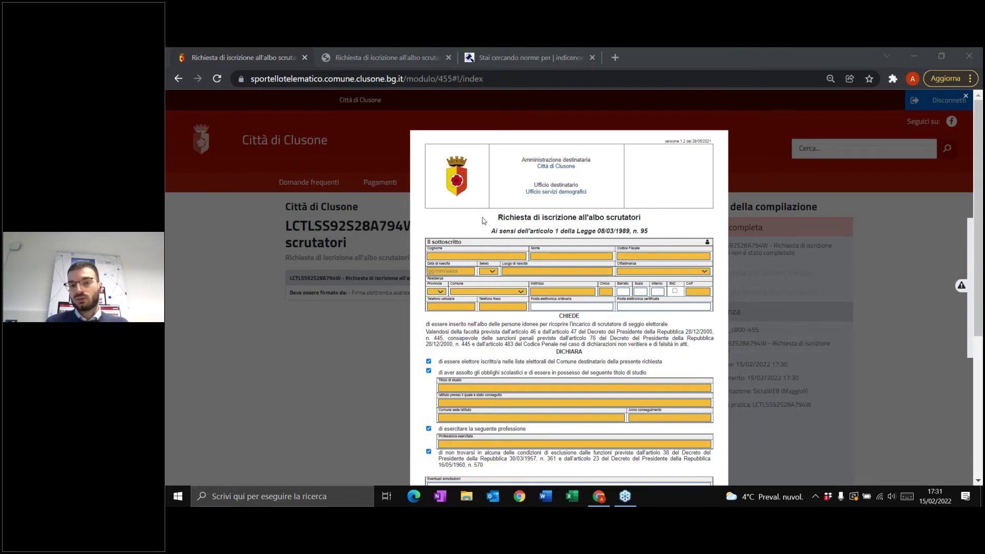
scroll(485, 221, down, 2)
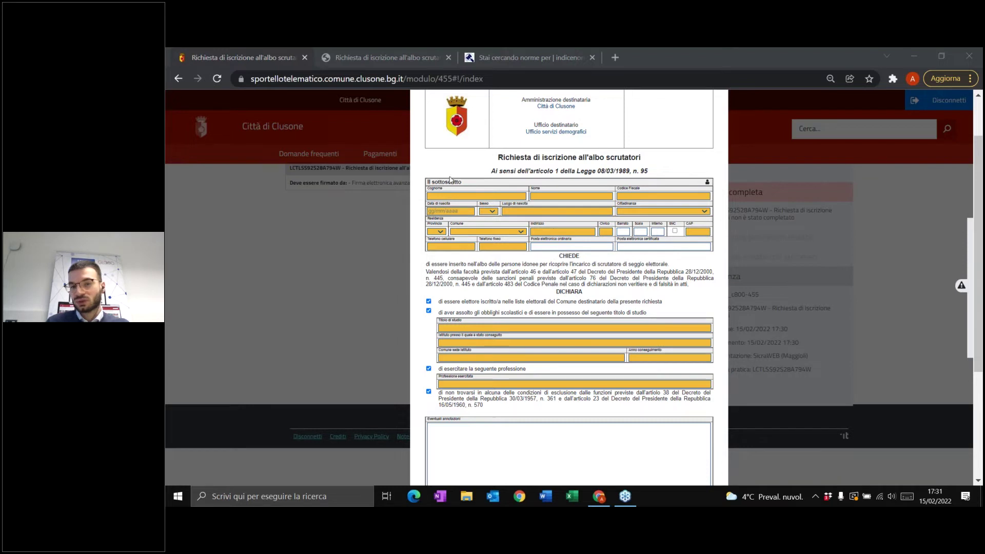
- Enter the applicant's surname in Cognome and first name in Nome
click(470, 195)
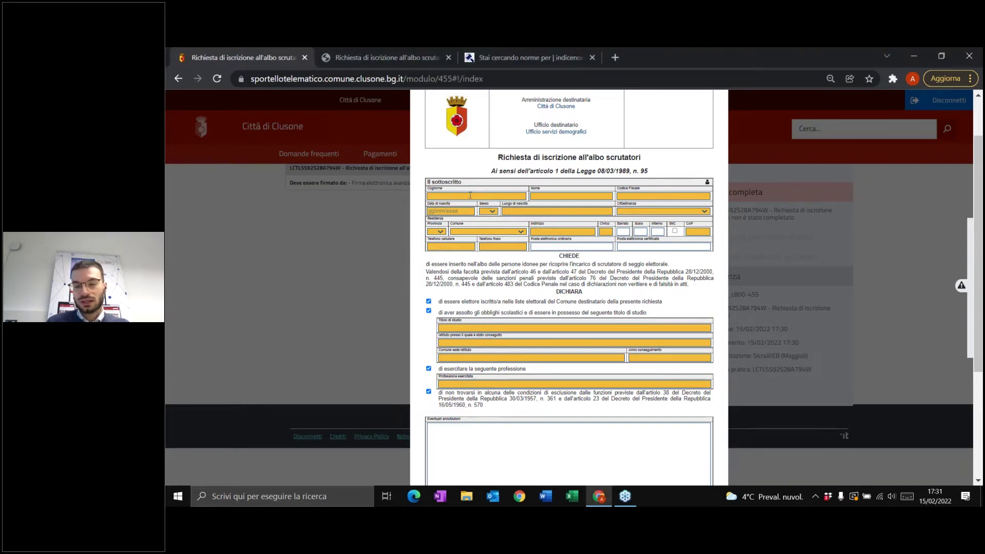
click(470, 196)
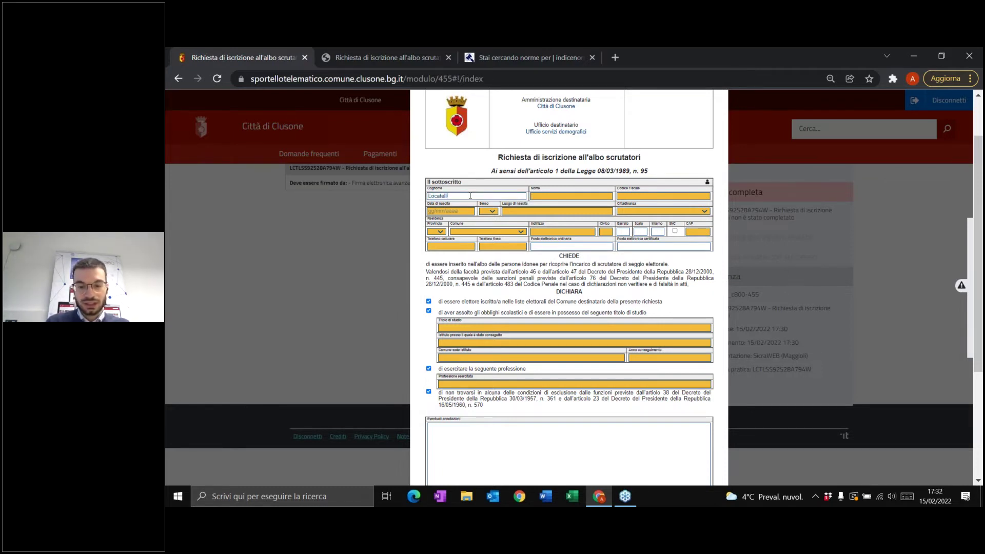
key(Tab)
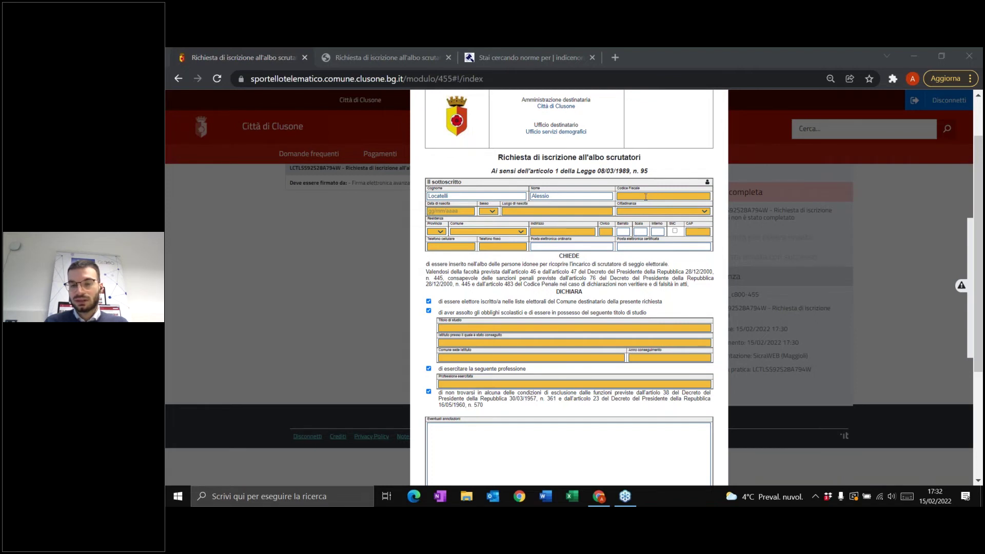
click(646, 197)
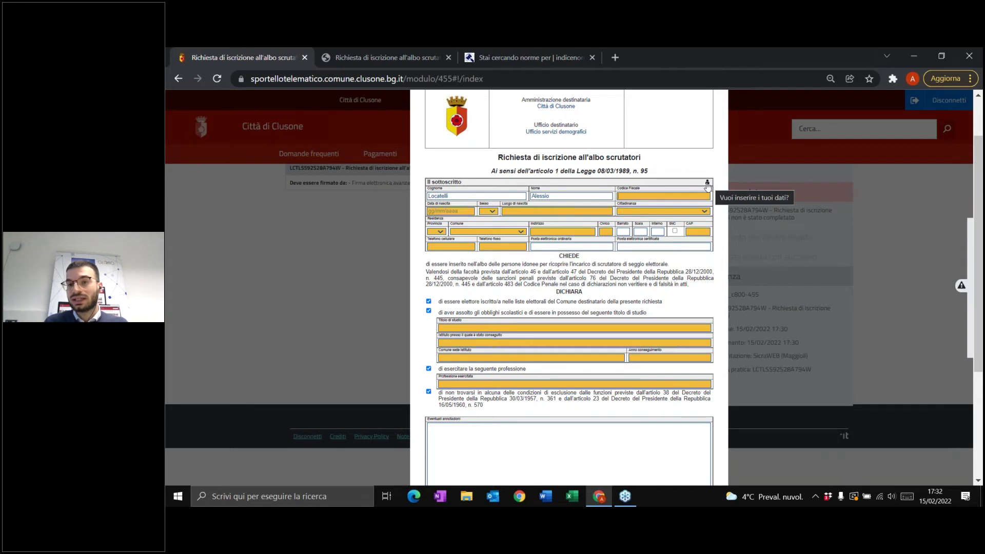
- Autofill personal data, set citizenship to Italia, residence province BG and the municipality
click(708, 184)
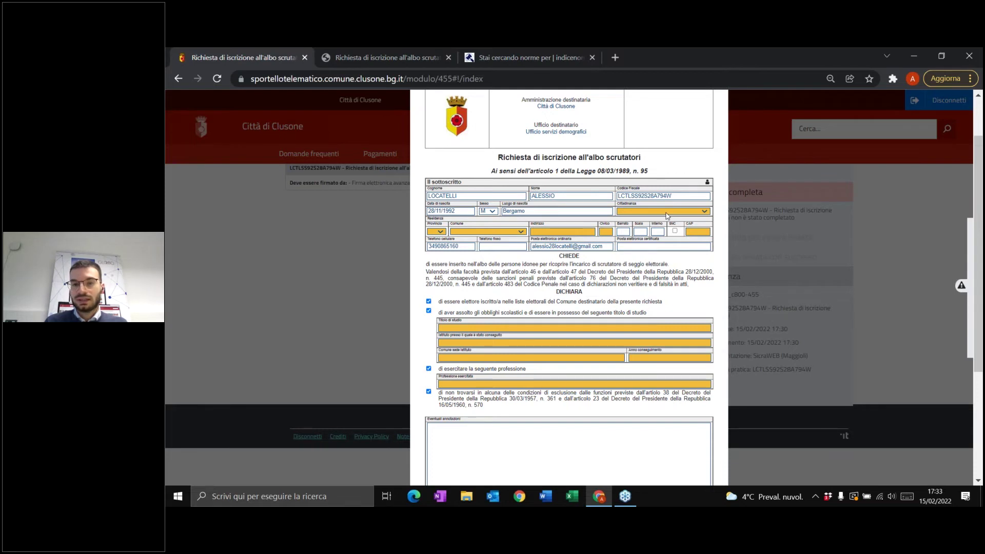
click(668, 216)
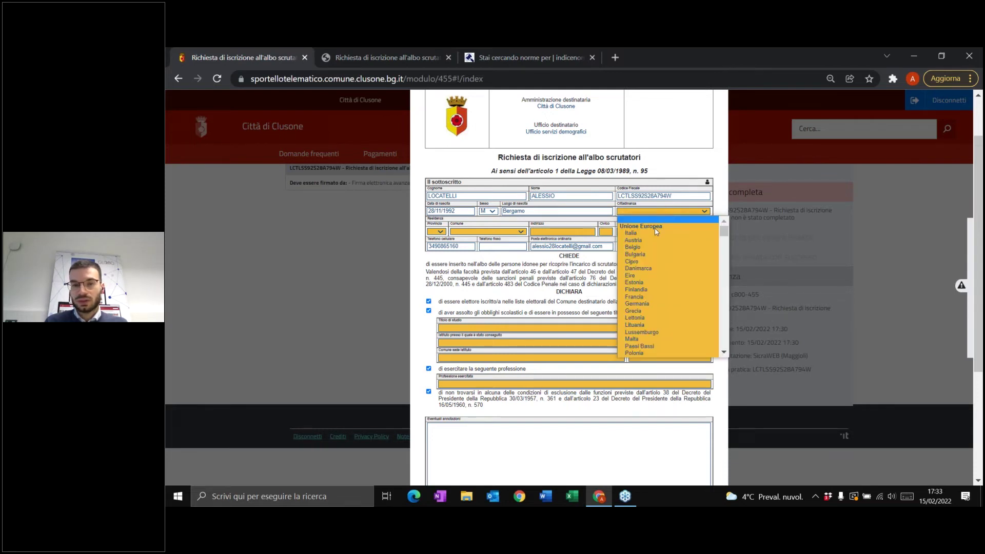
click(660, 229)
click(444, 231)
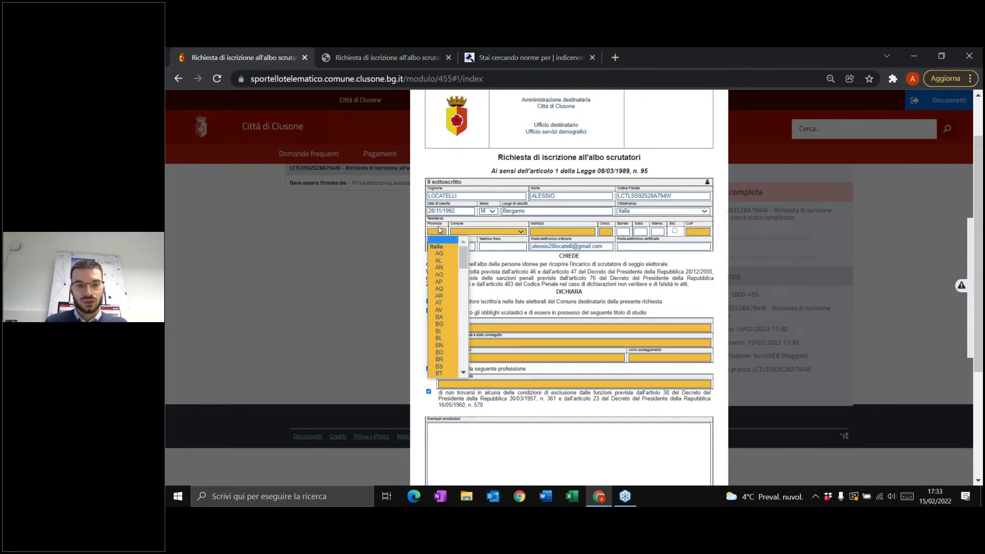
click(440, 324)
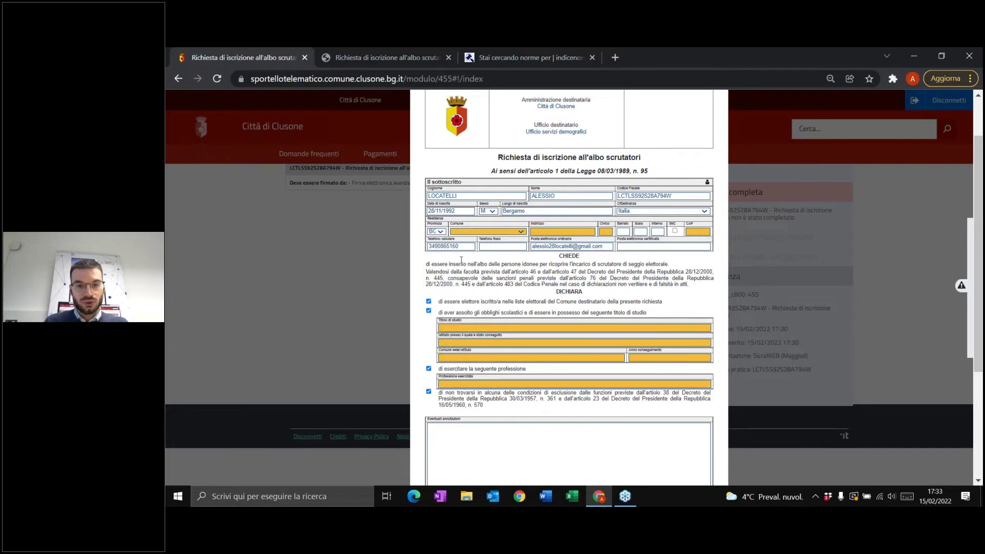
click(490, 232)
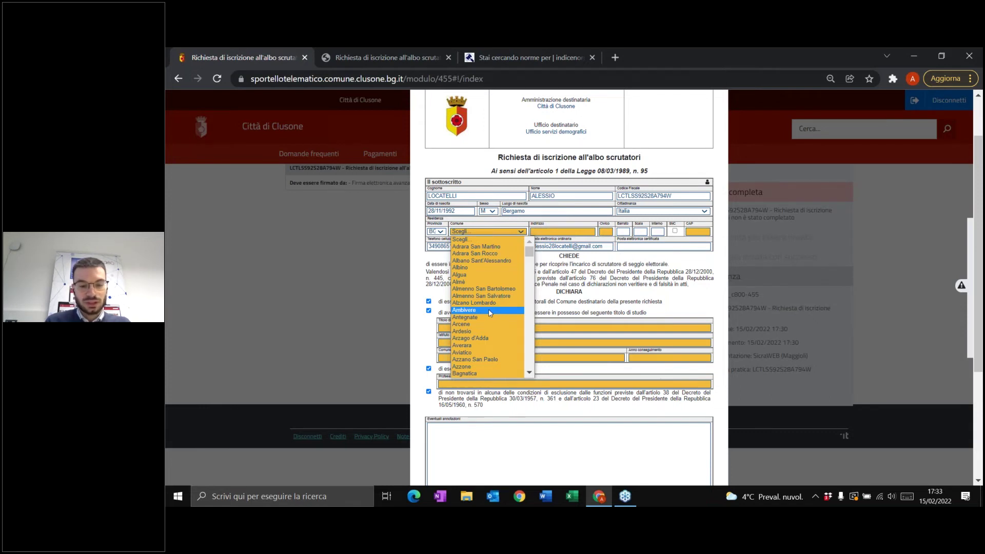
text(tr)
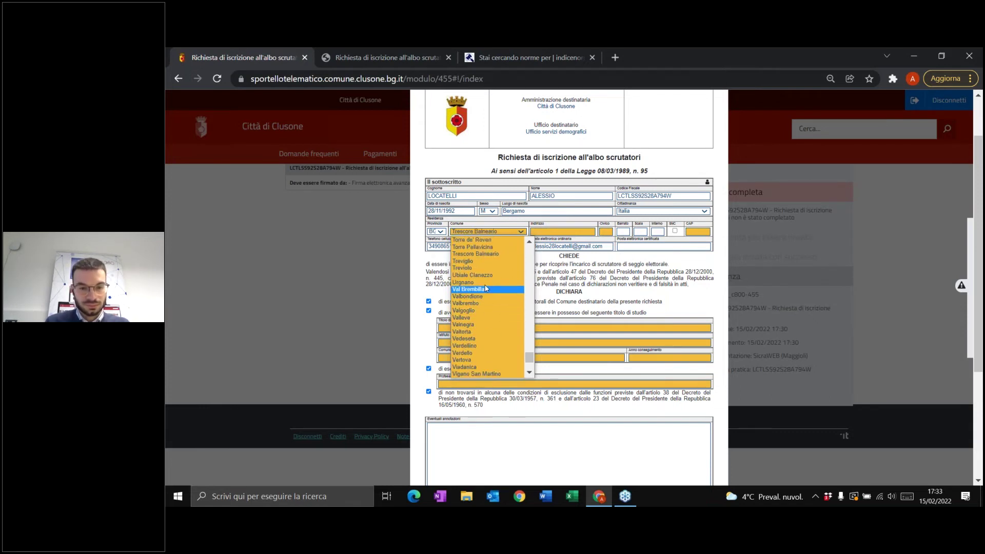
click(475, 268)
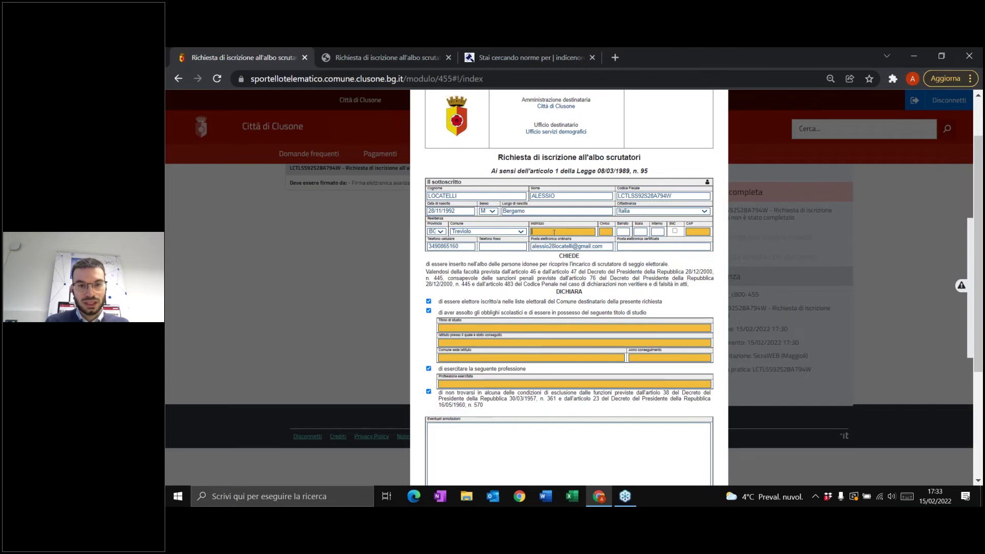
- Fill in the residence street address, house number and postal code
click(554, 232)
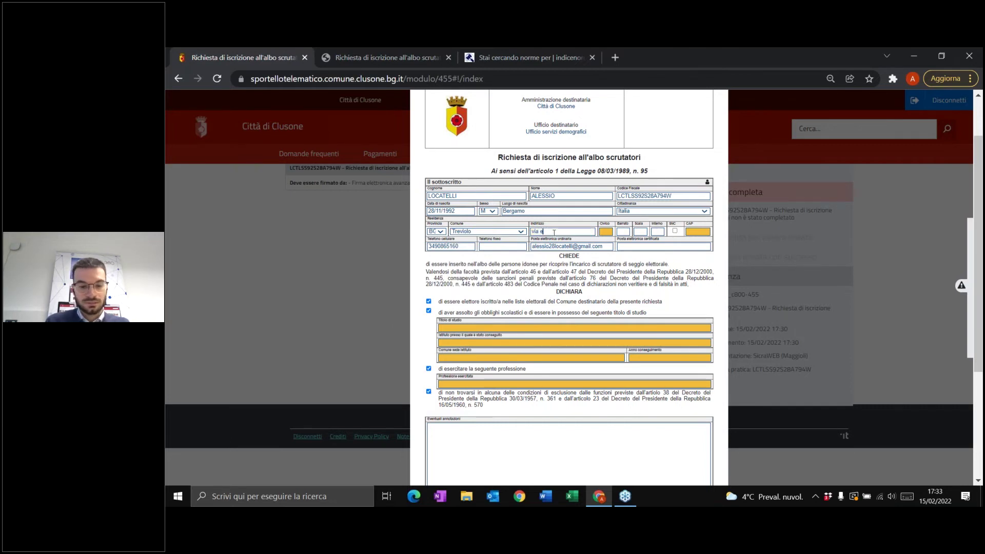
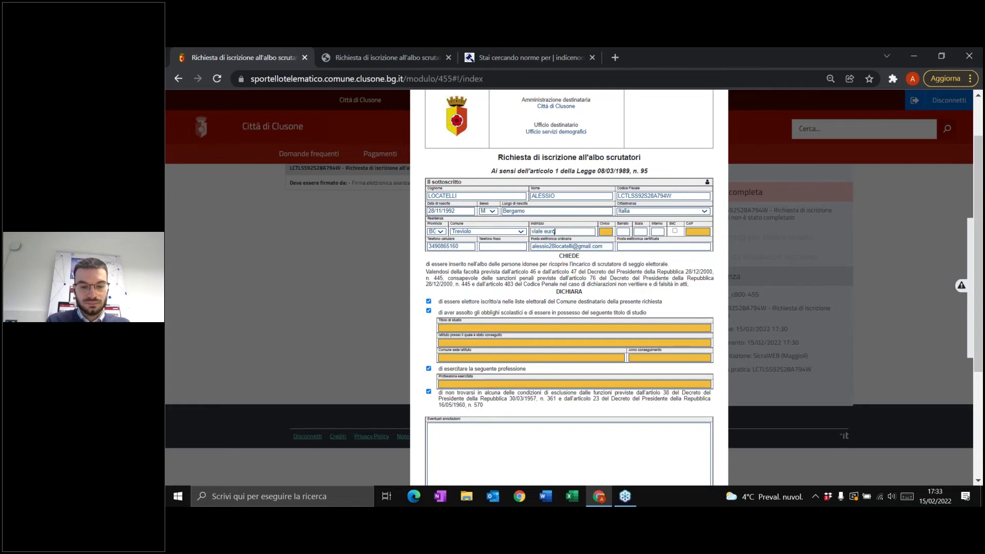
click(603, 232)
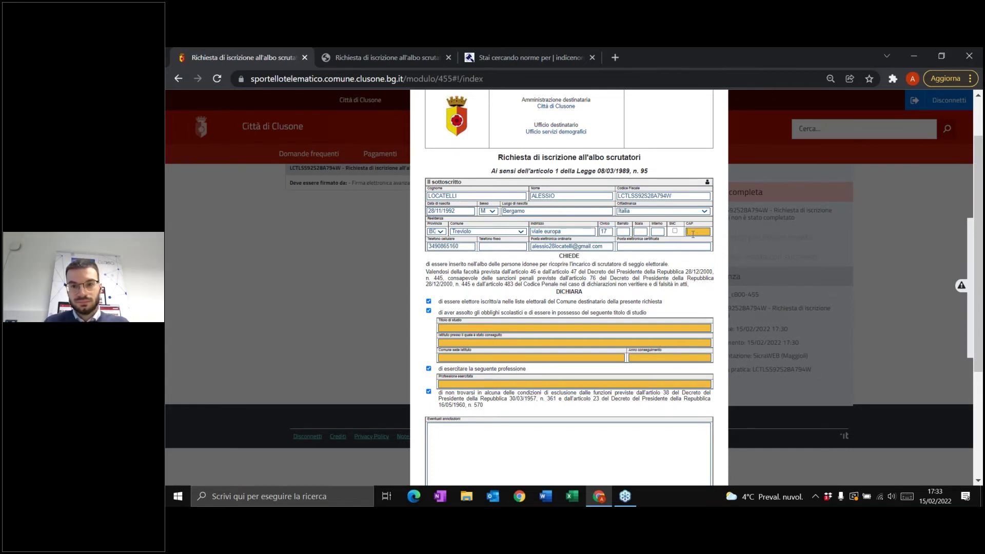
click(688, 231)
text(24021)
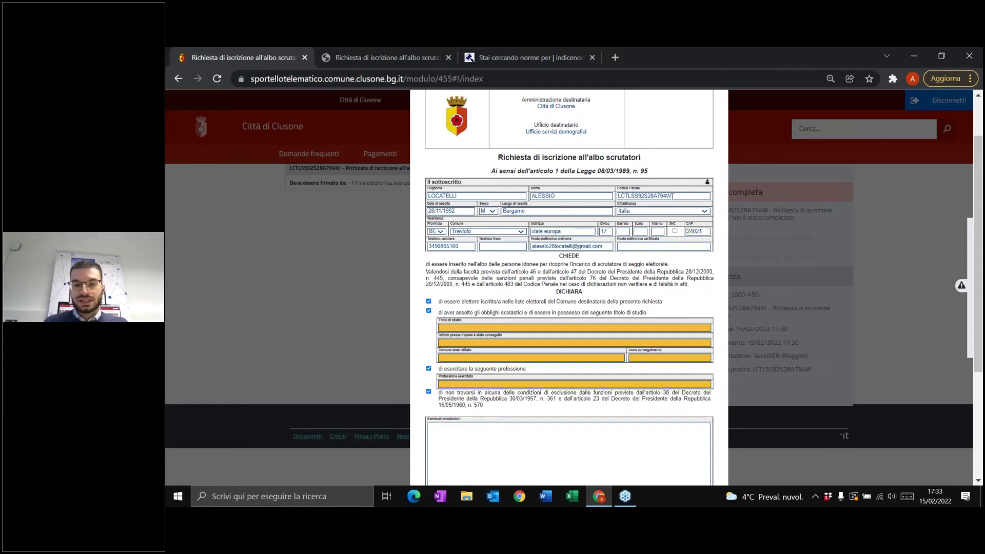
- Correct the final character of the Codice Fiscale
click(695, 194)
key(BackSpace)
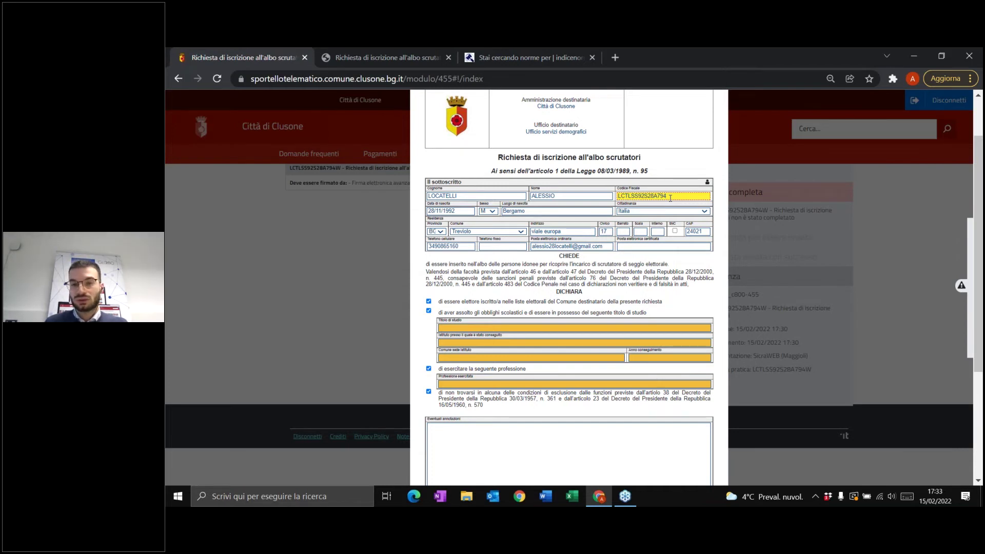
text(G)
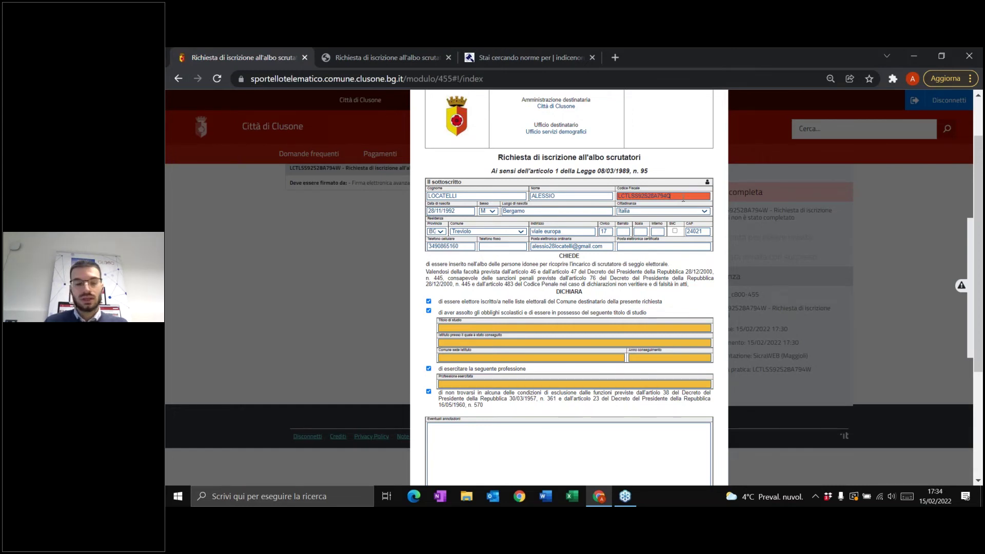
key(BackSpace)
text(W)
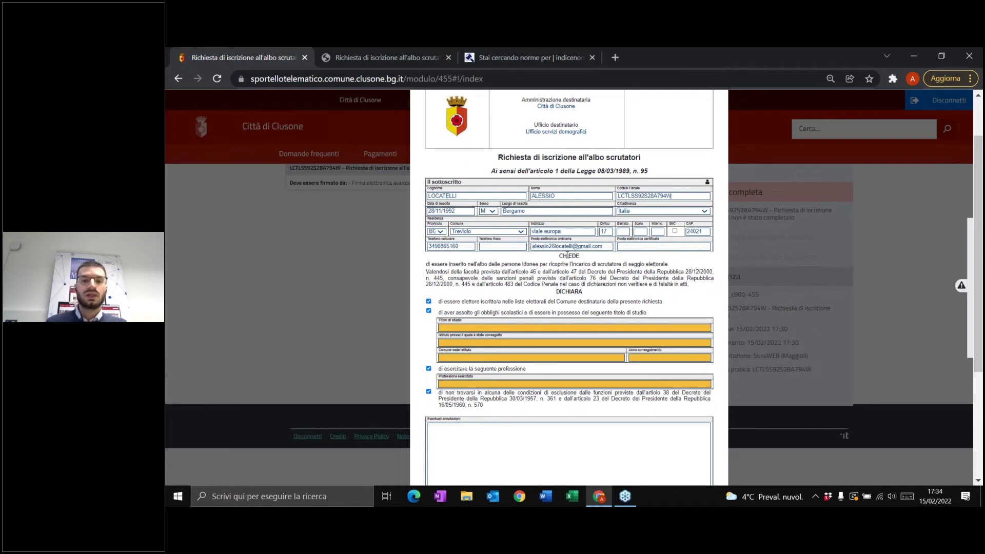
- Enter Laurea from Università di Bergamo, Bergamo, year 2020, and profession Impiegato
scroll(560, 258, down, 1)
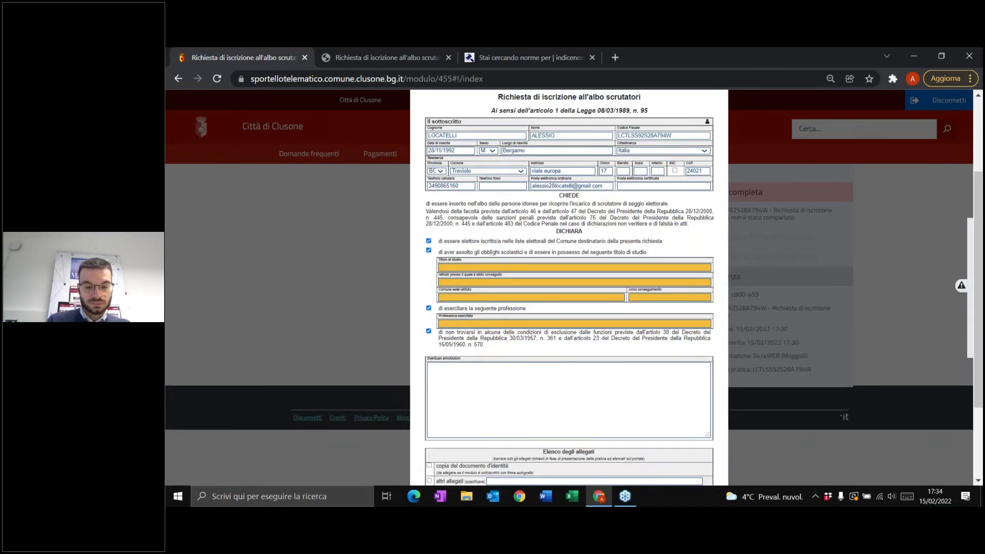
click(562, 268)
text(Laurea)
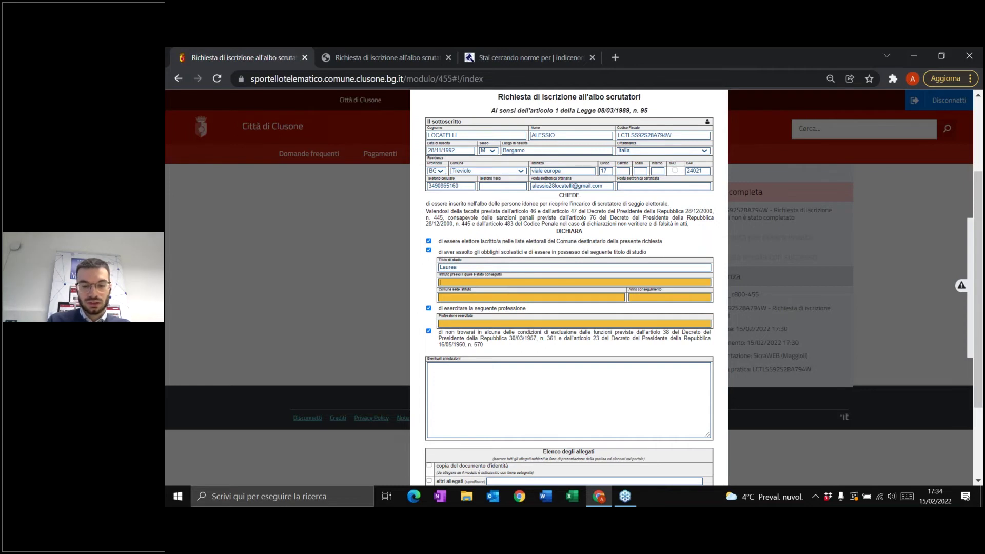
click(574, 282)
text(Univ)
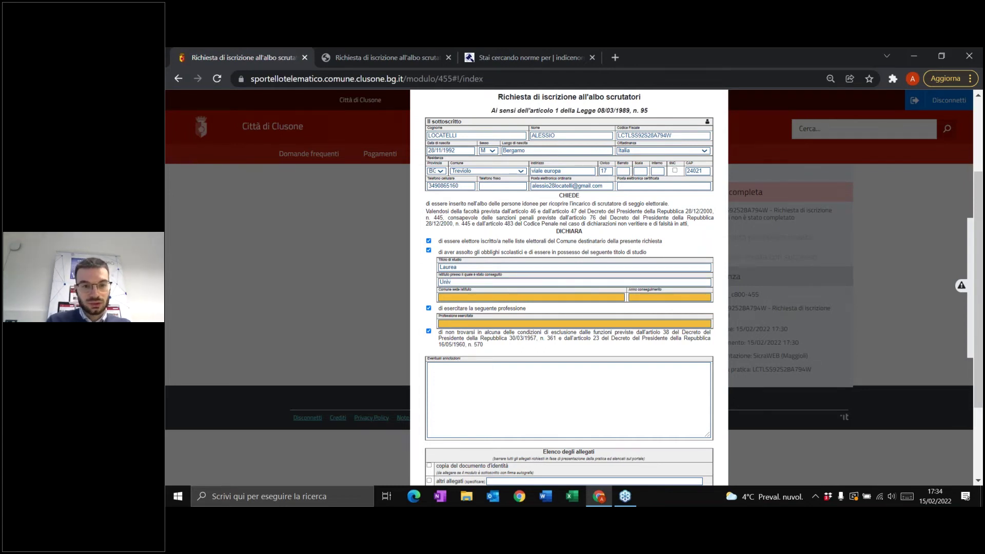
text(ersità di Bergamo)
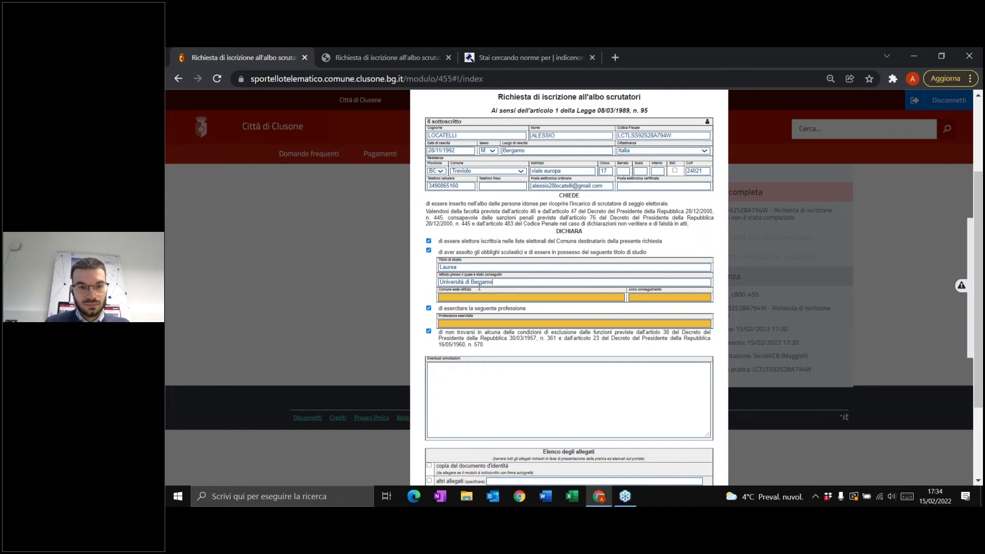
click(499, 296)
text(Bergamo)
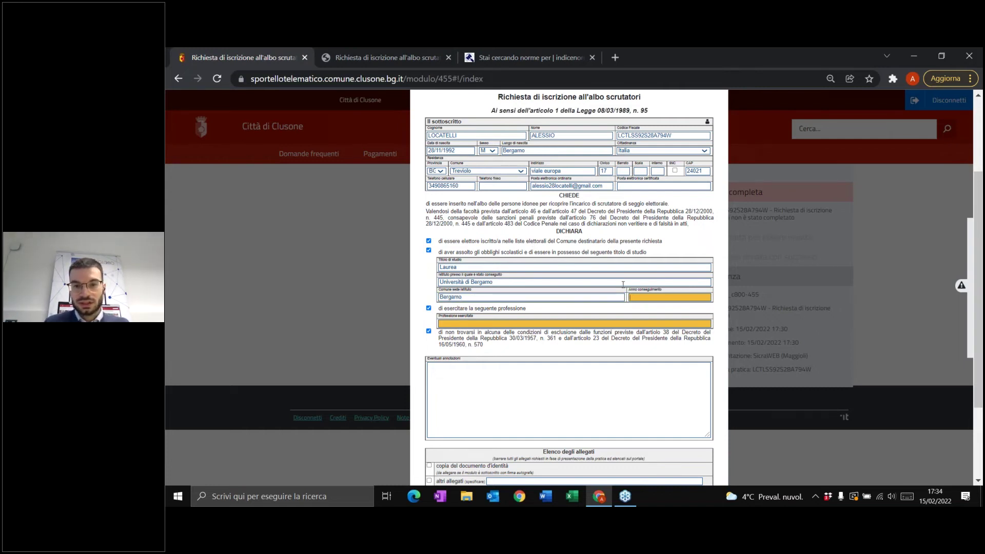
key(Tab)
text(202)
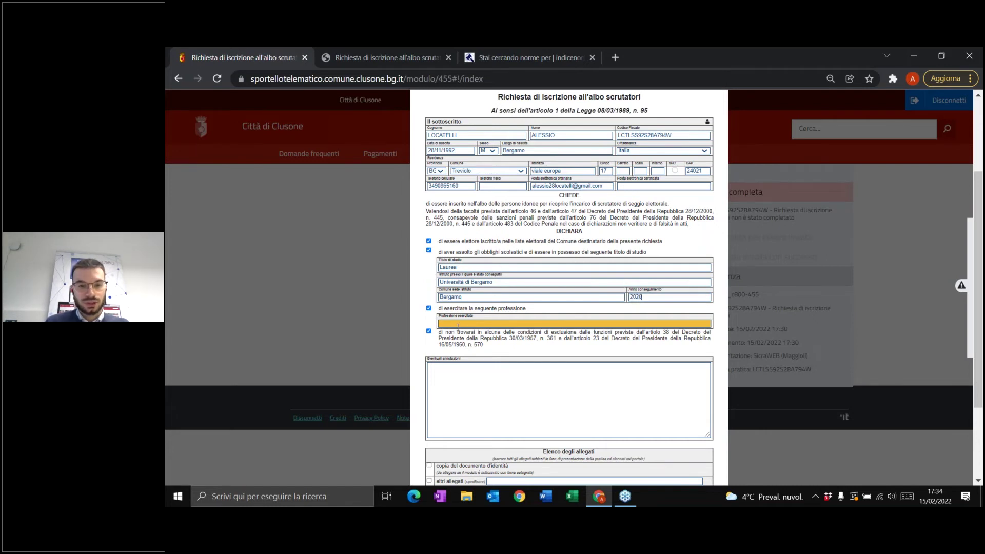
text(I)
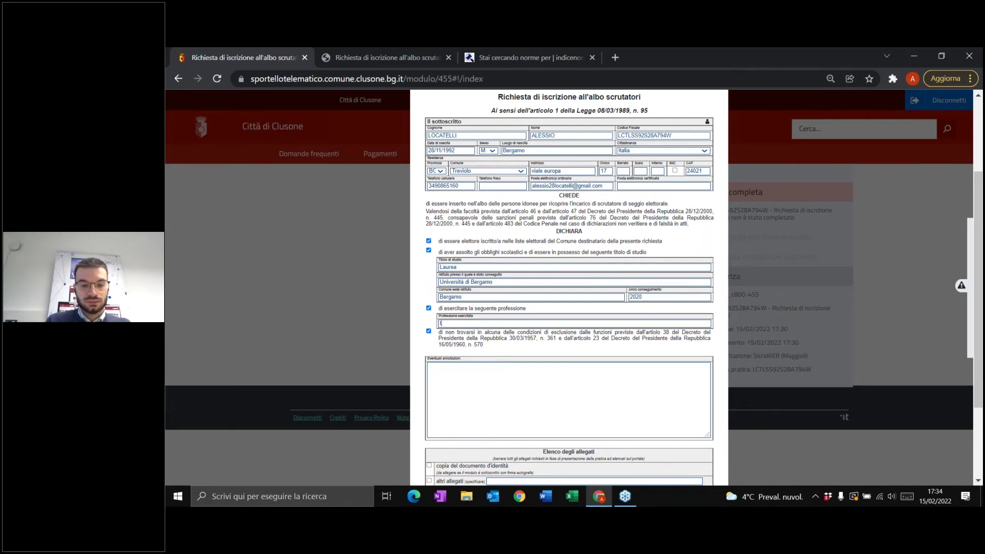
text(mpiegato)
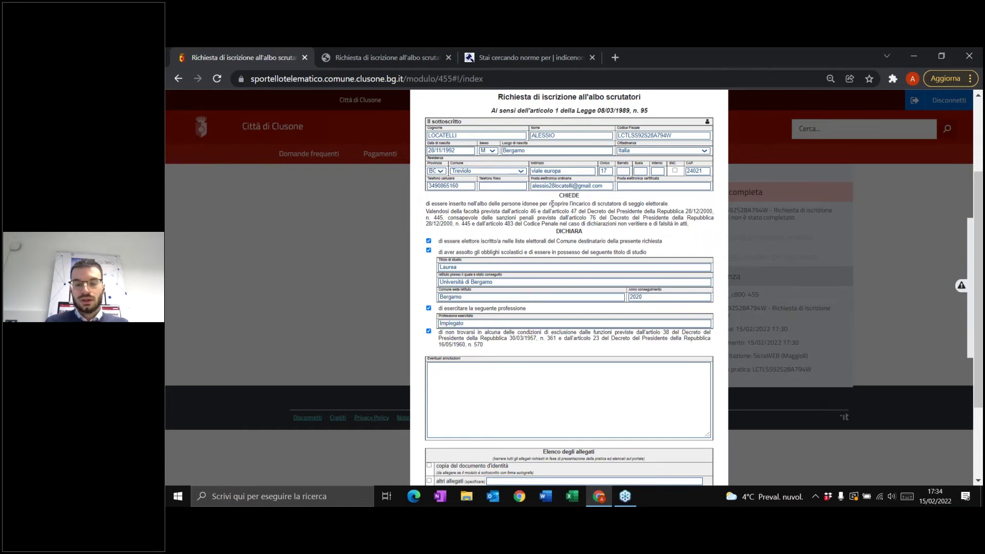
scroll(565, 216, up, 2)
scroll(564, 216, down, 6)
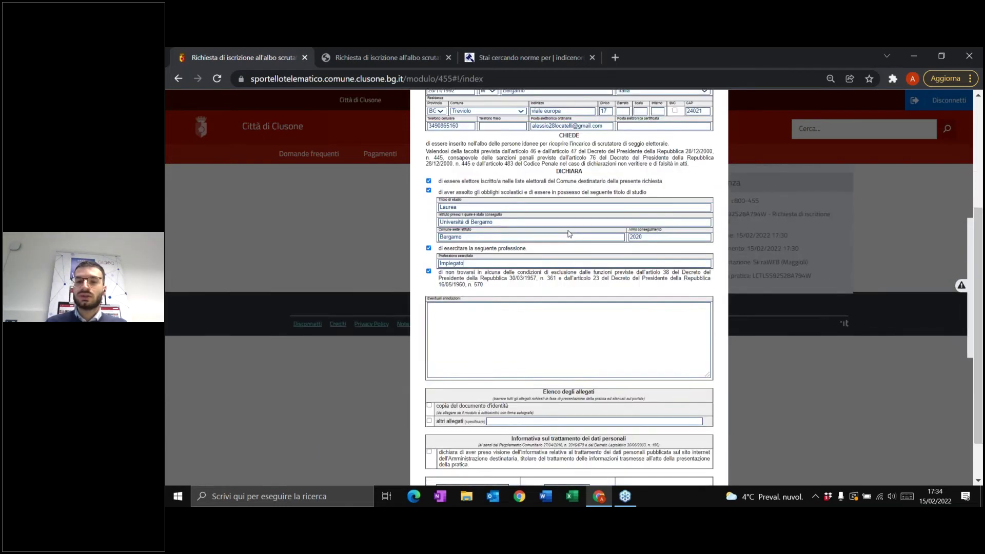
scroll(574, 252, up, 6)
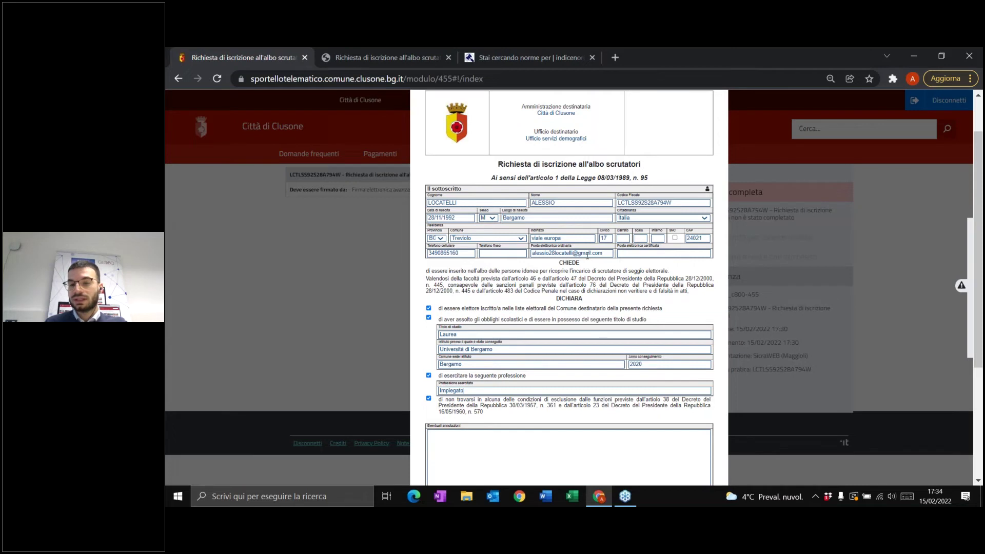
scroll(587, 255, down, 6)
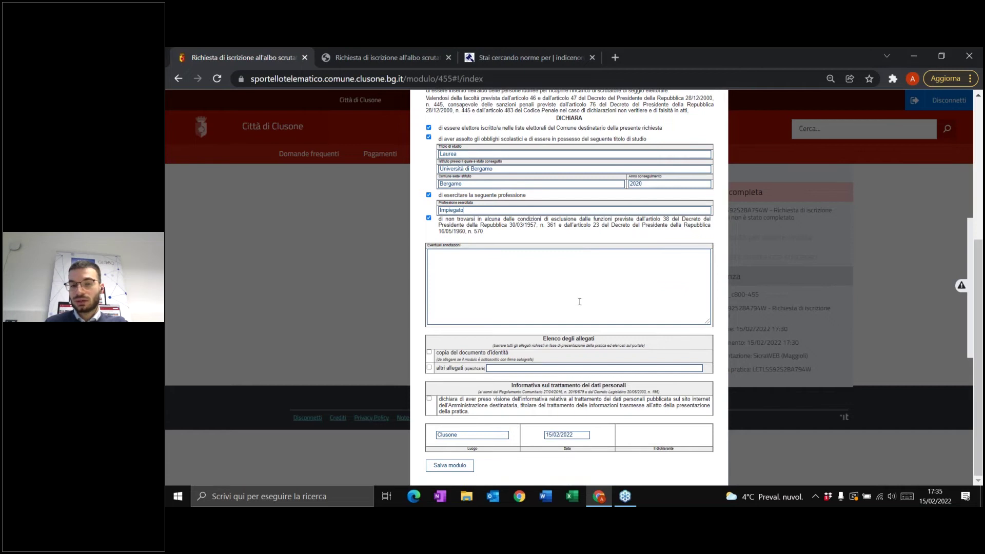
click(494, 271)
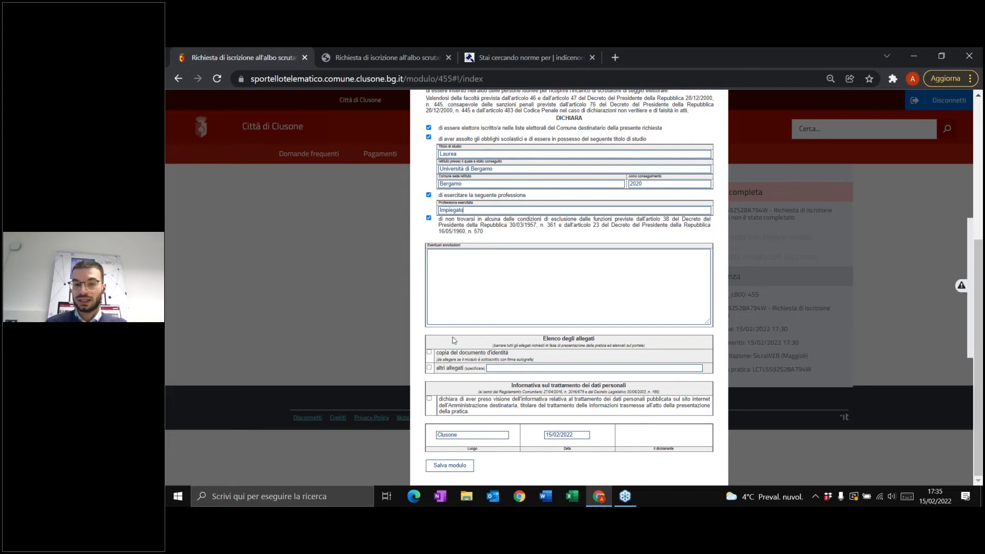
click(429, 353)
click(430, 353)
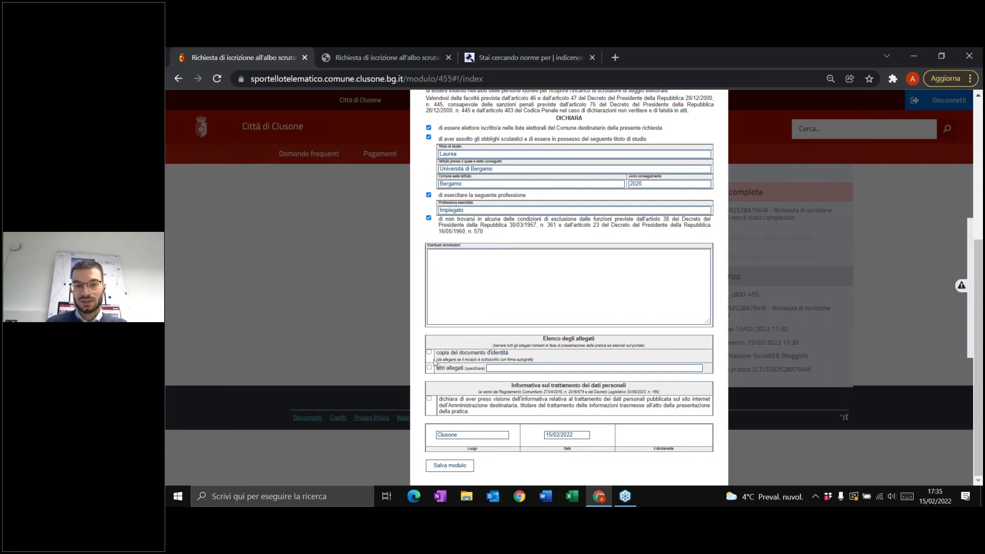
click(430, 353)
click(429, 353)
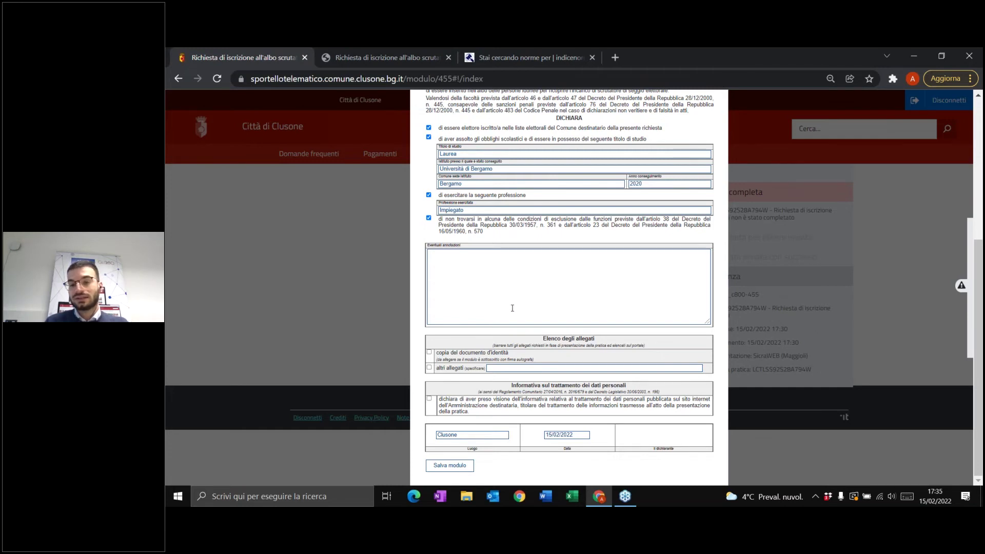
scroll(512, 308, up, 4)
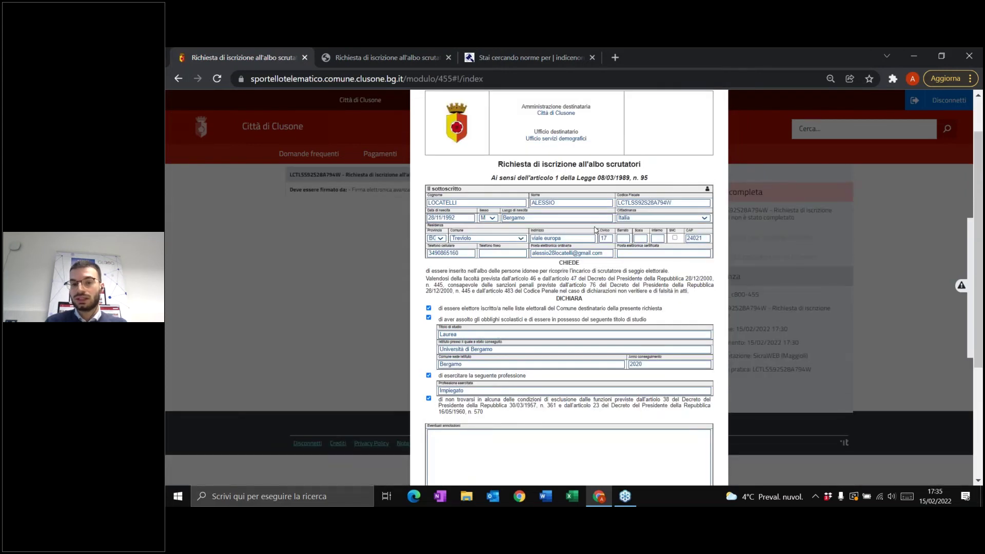
scroll(590, 231, down, 4)
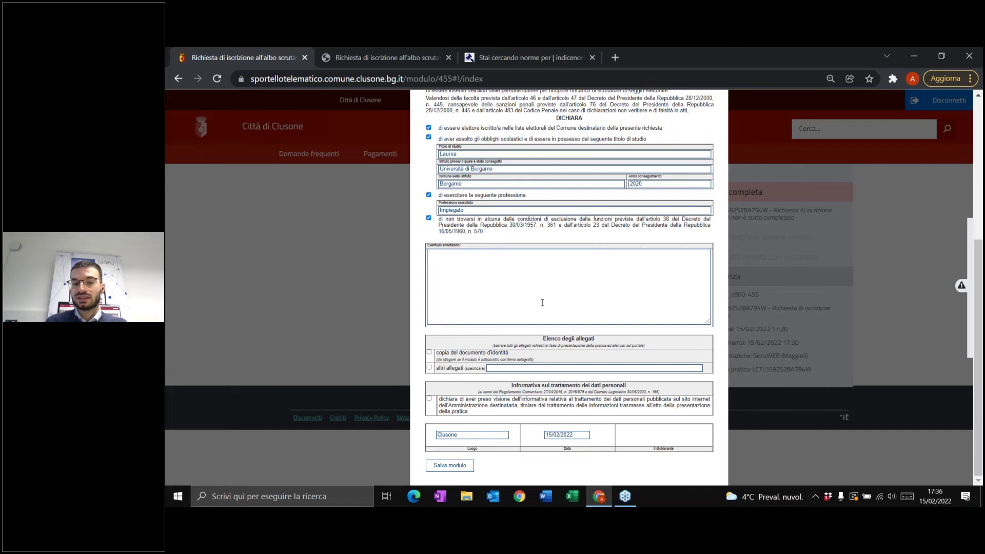
- Attempt Salva modulo, then continue editing after the privacy warning and zoom in
click(449, 467)
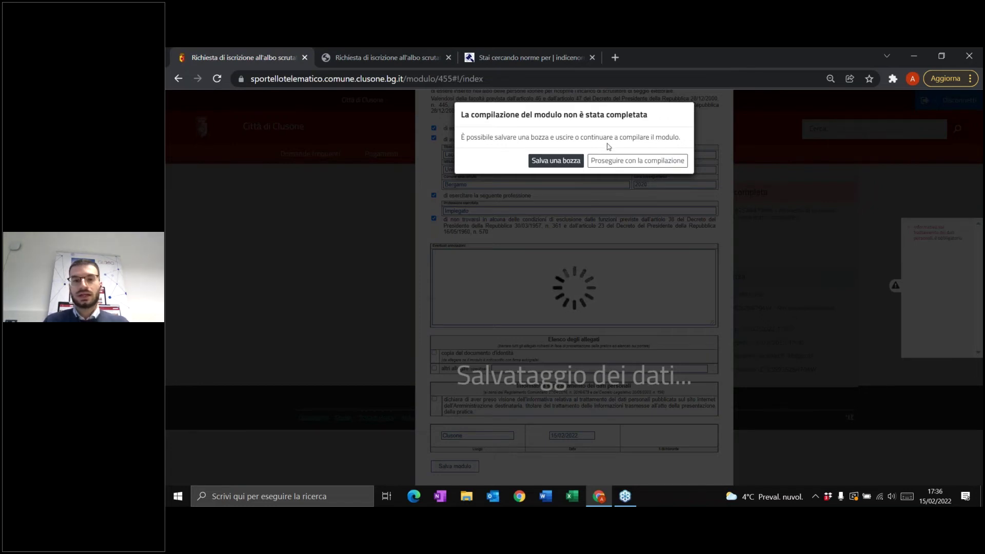
click(630, 162)
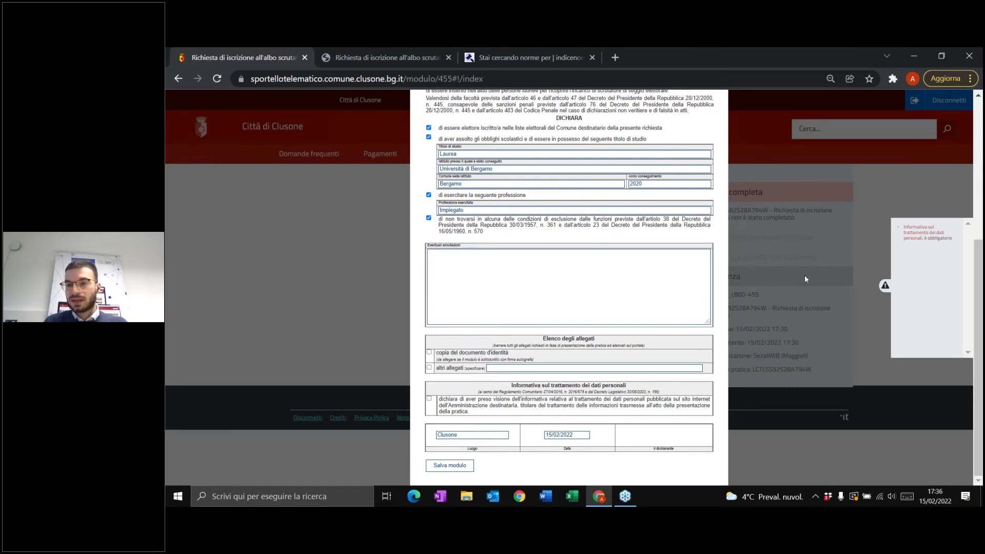
key(ctrl+plus)
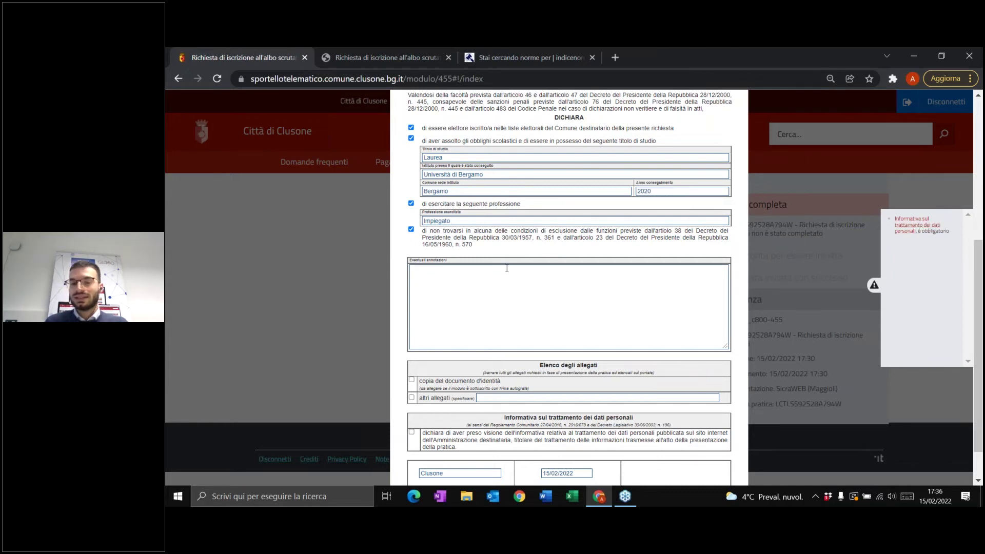
- Tick the Informativa privacy acknowledgement and save the request form with Salva modulo
scroll(507, 268, down, 1)
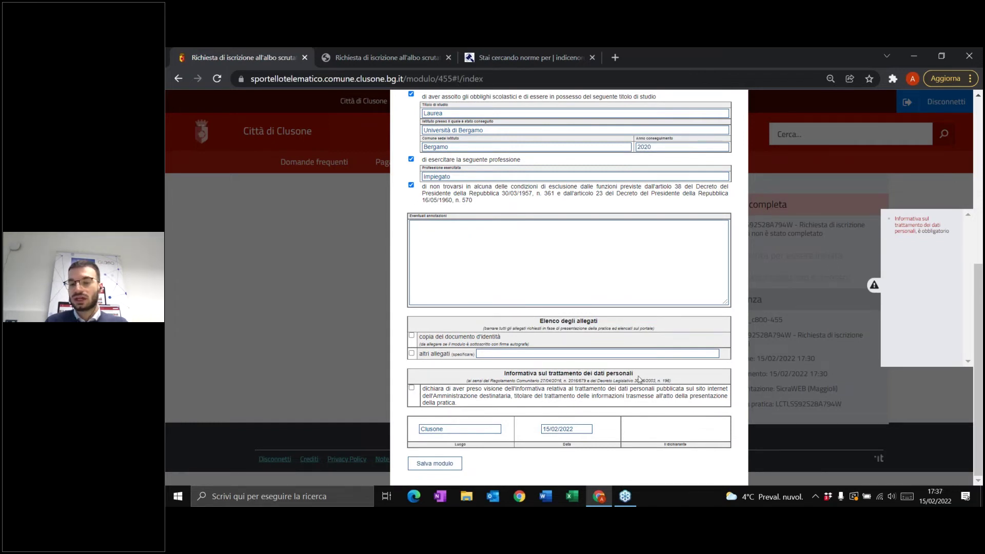
click(411, 388)
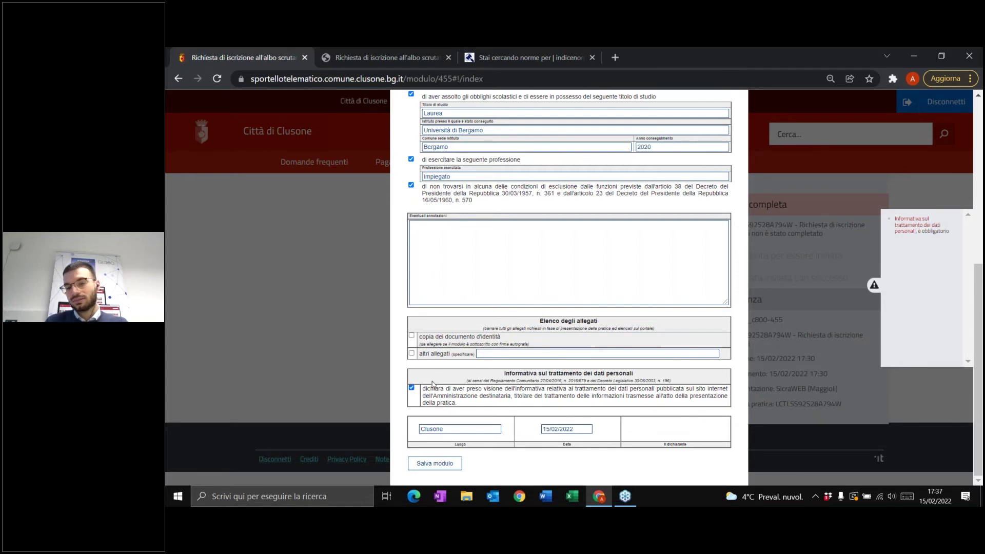
click(874, 285)
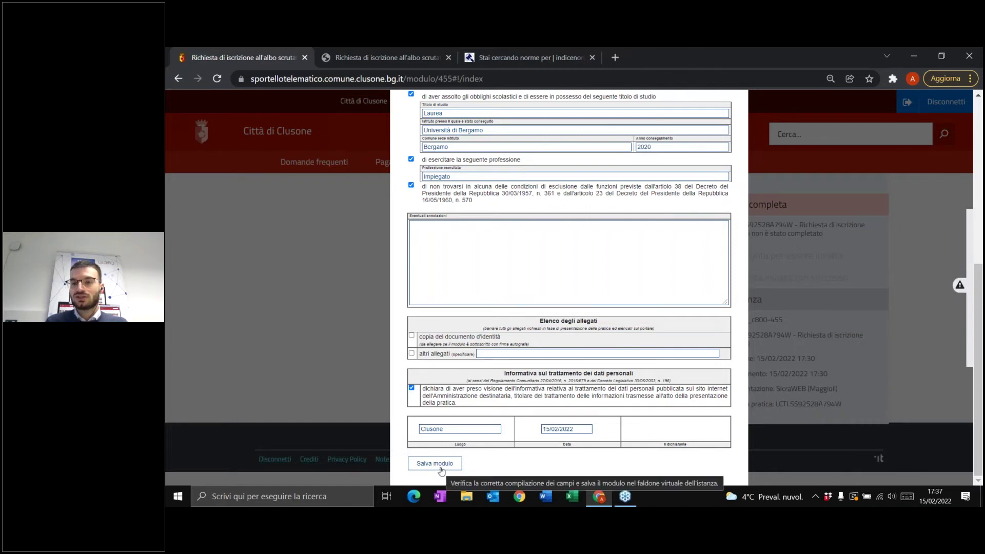
click(436, 464)
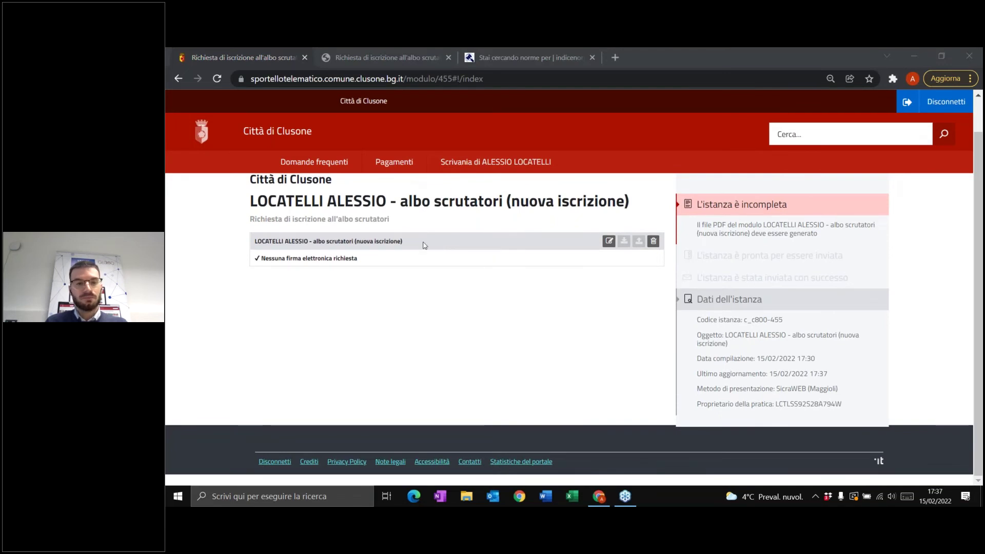
scroll(334, 239, down, 1)
scroll(372, 270, up, 2)
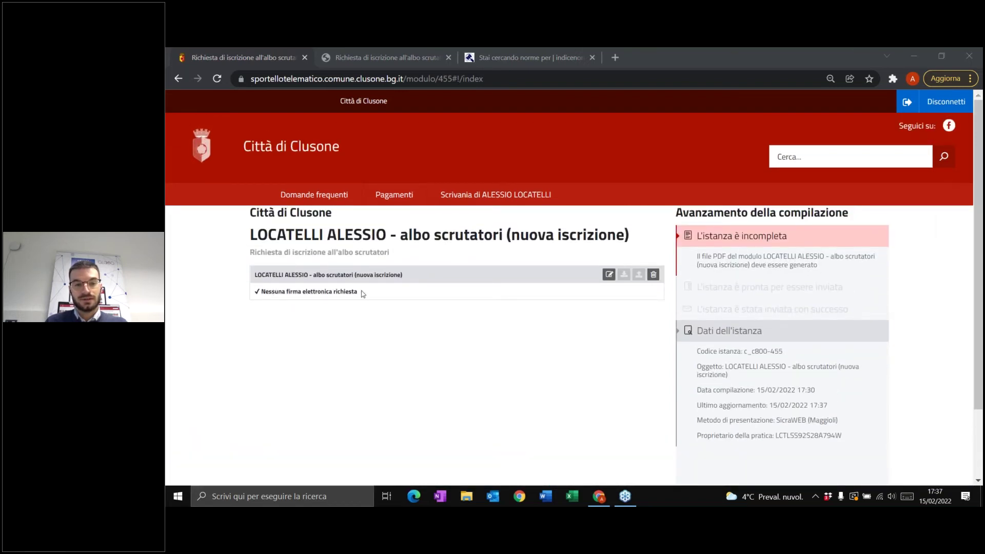
drag(359, 291, 255, 302)
click(241, 305)
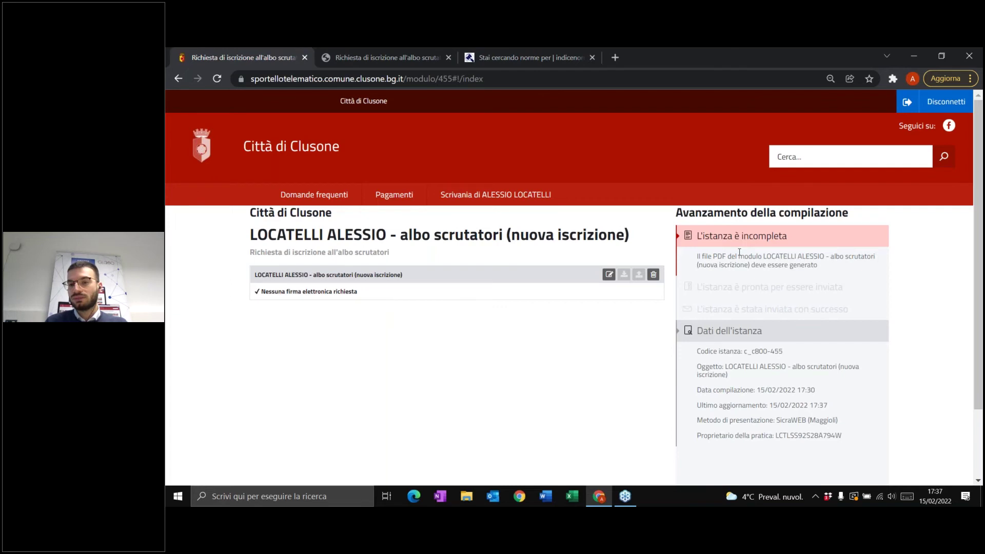
scroll(740, 252, down, 2)
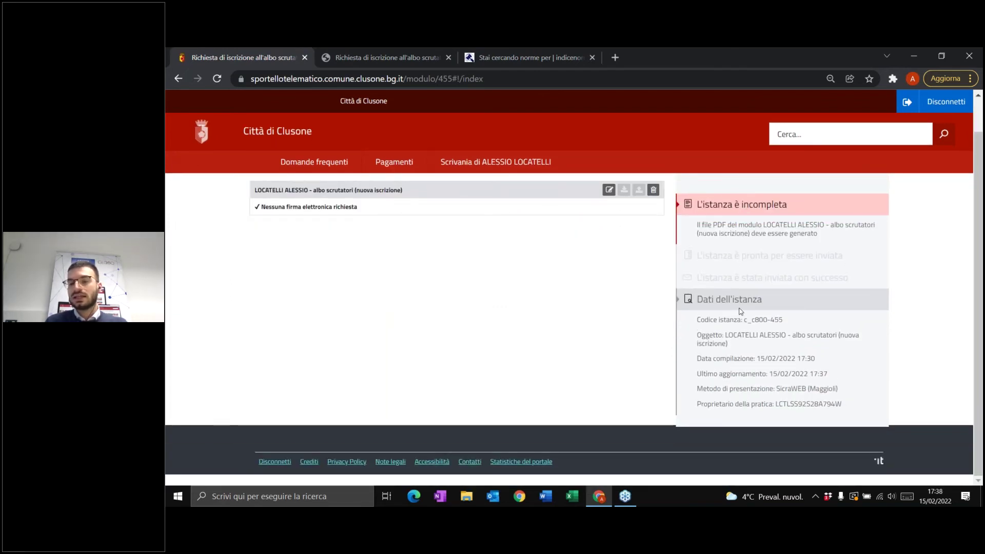
scroll(741, 301, up, 2)
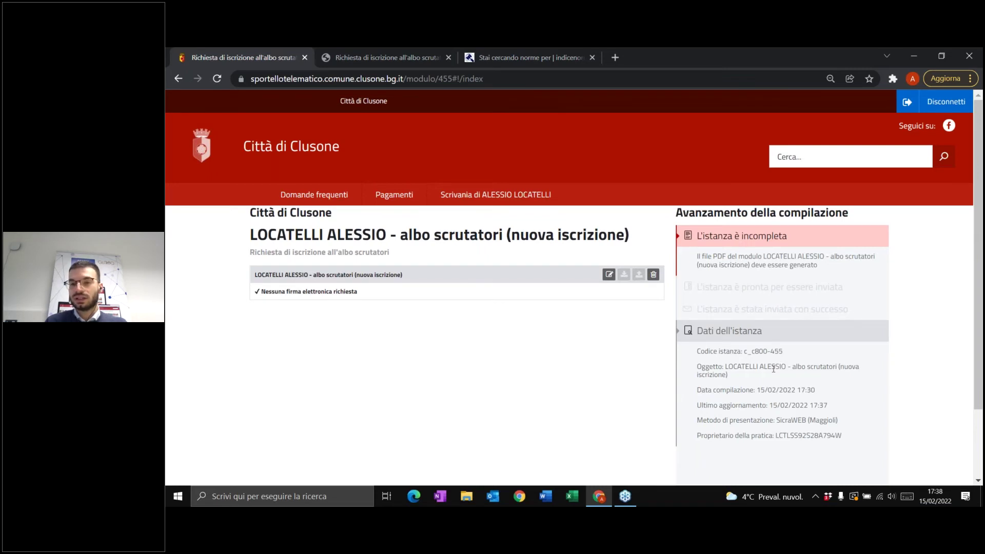
scroll(773, 369, down, 3)
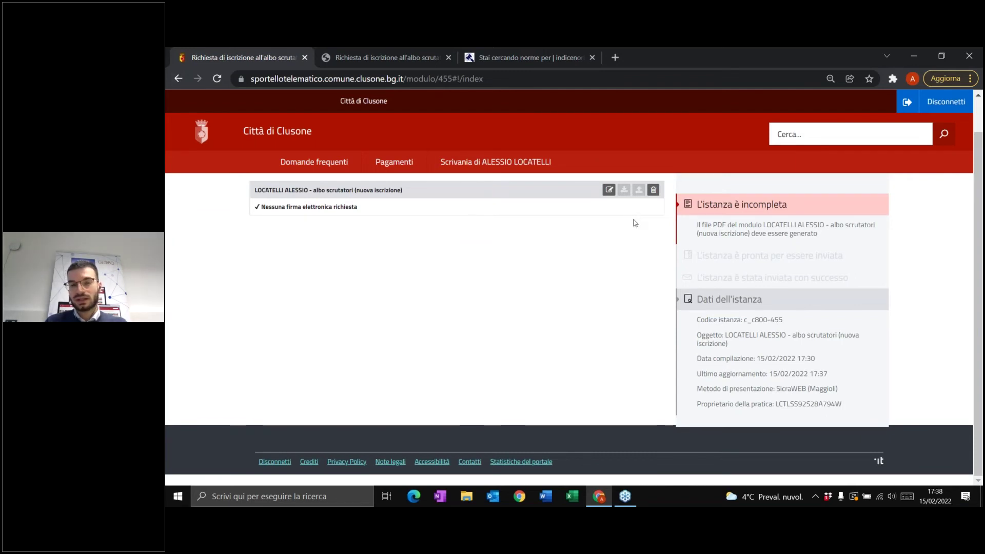
- Reopen the form via the pencil icon and save it again so it's ready to send
click(609, 190)
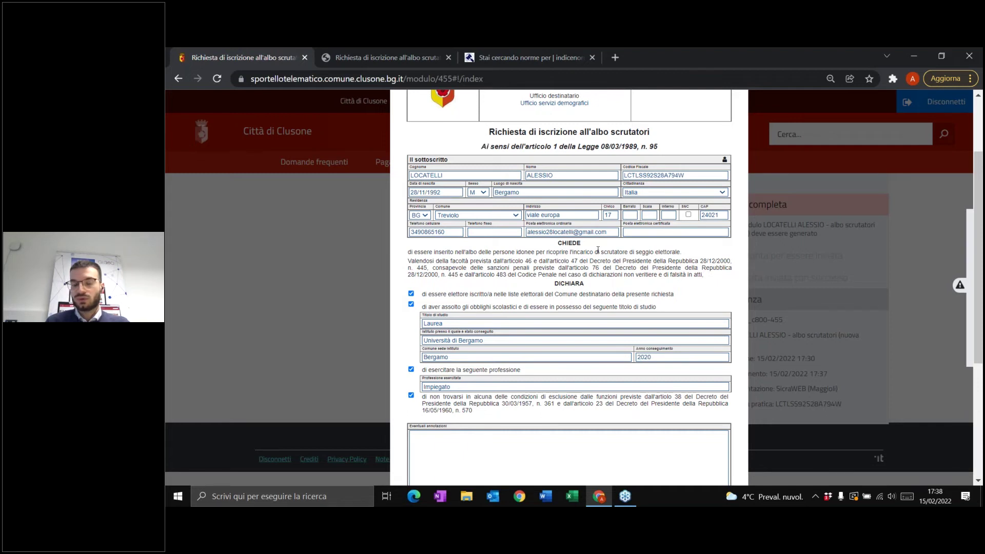
scroll(637, 252, down, 2)
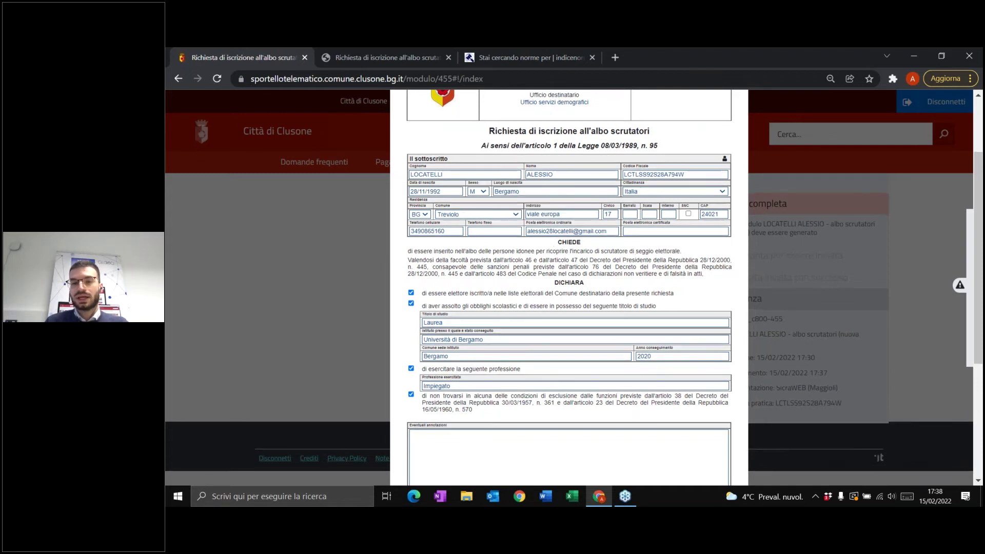
scroll(635, 277, down, 4)
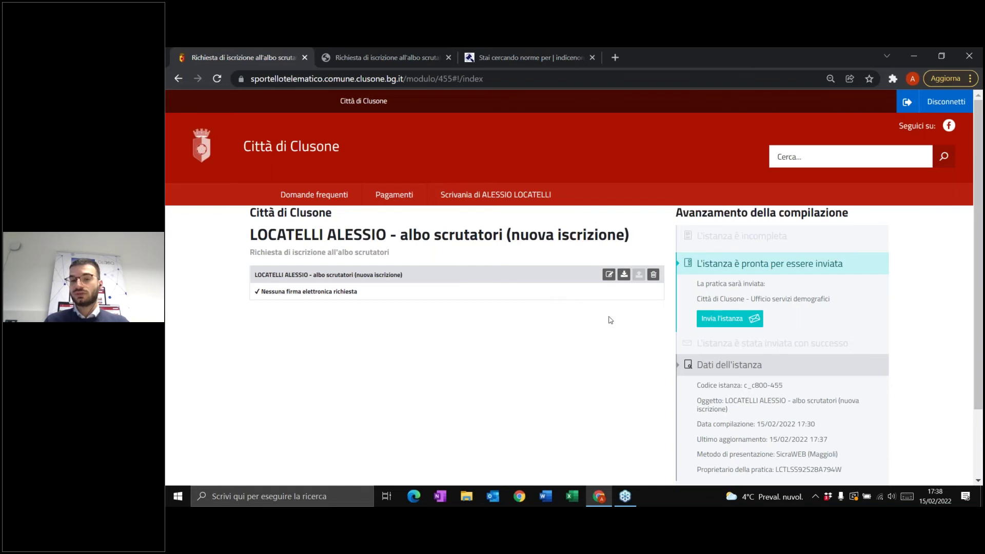
click(205, 162)
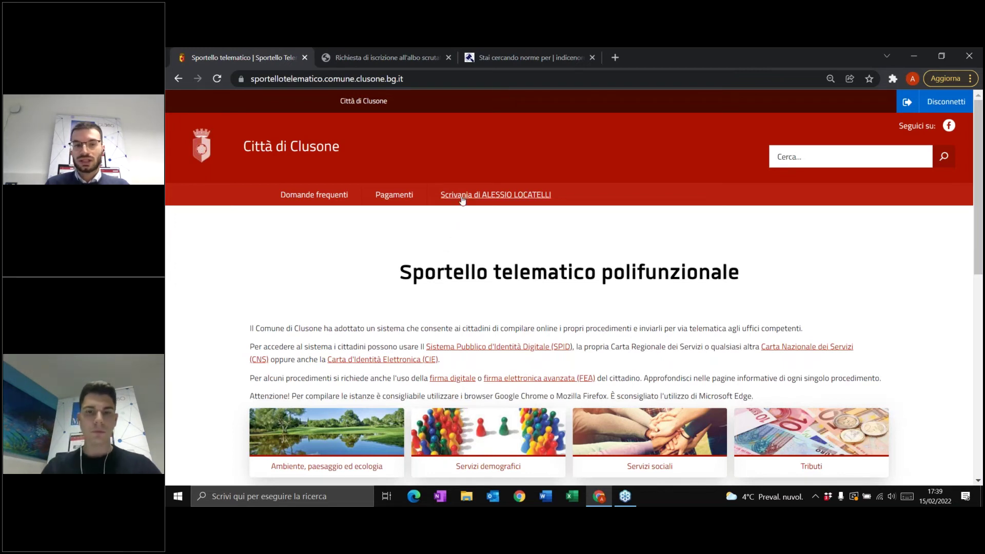
- Open the Scrivania citizen's desk from the home page navigation bar
click(508, 194)
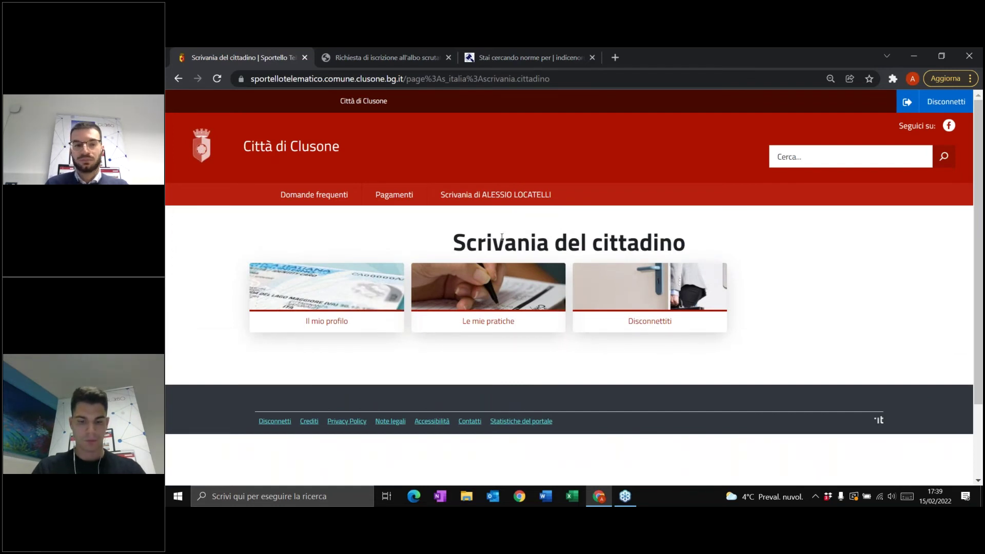
- View Il mio profilo, return to the desk, and open Le mie pratiche
click(317, 324)
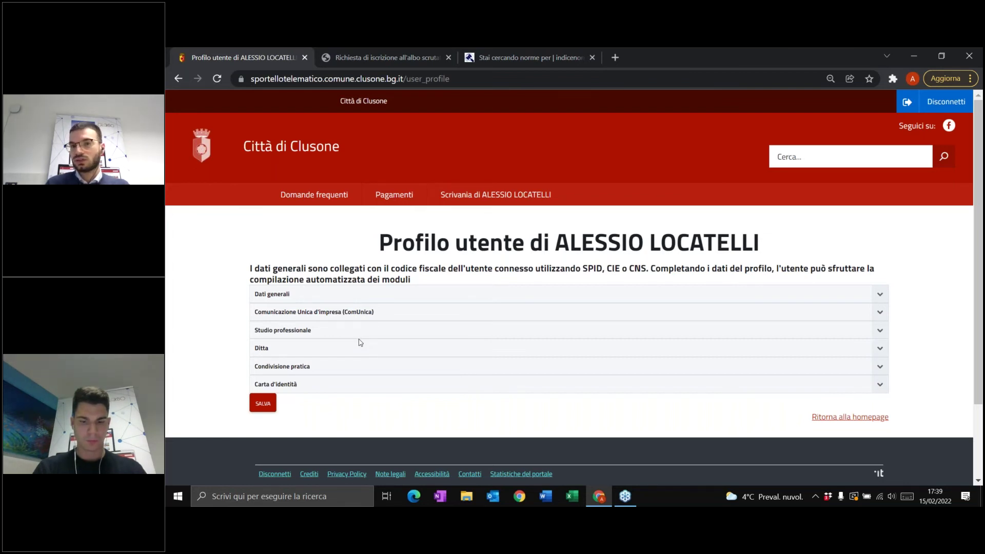
click(177, 85)
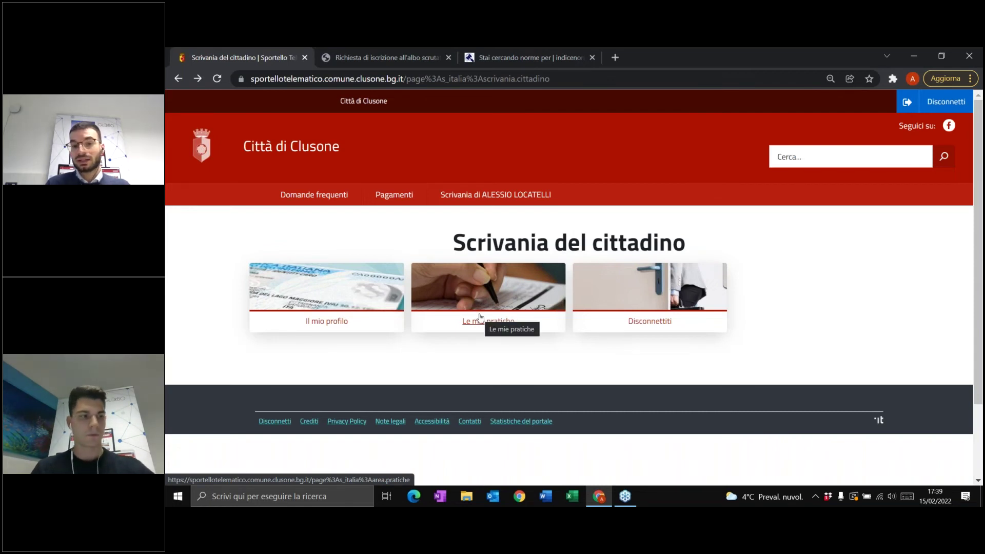
click(475, 320)
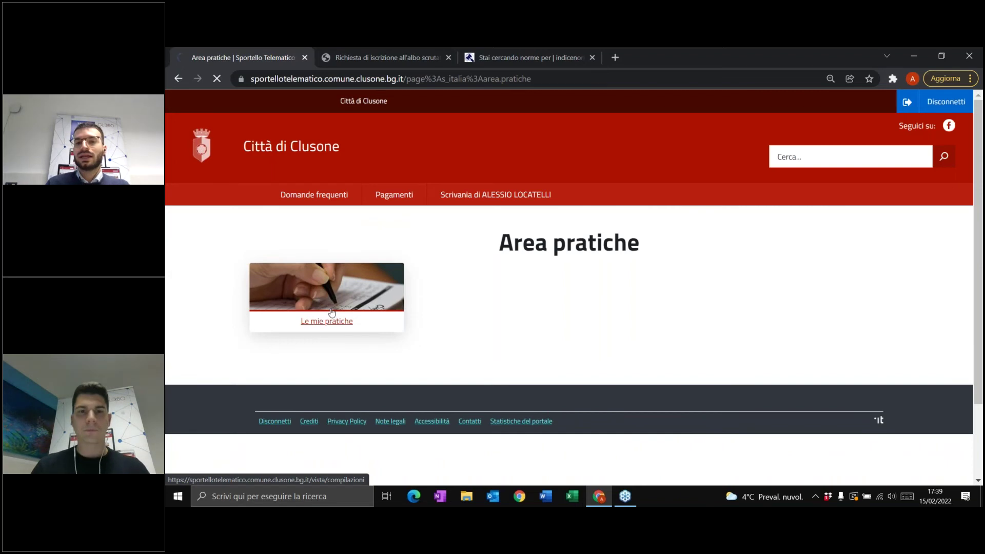
click(332, 313)
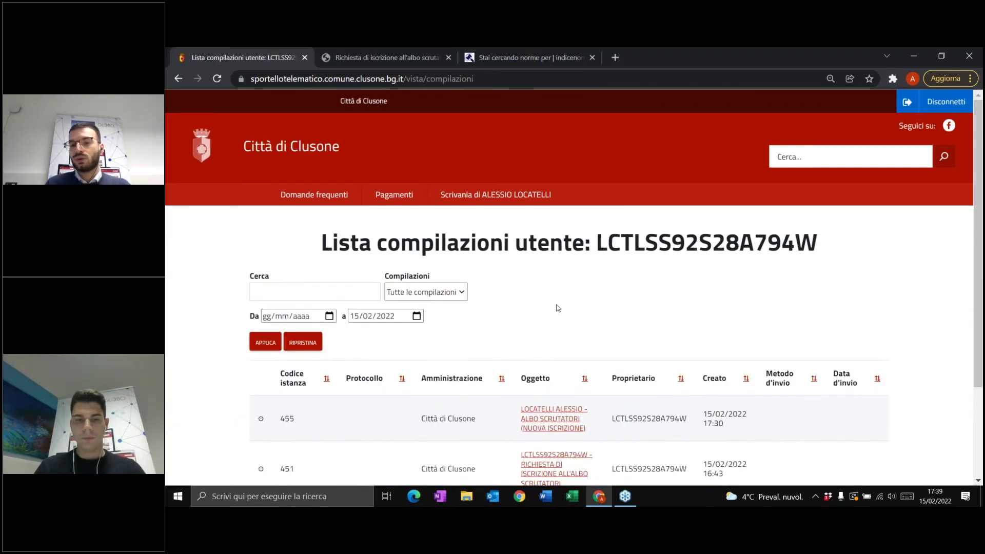
scroll(614, 281, down, 3)
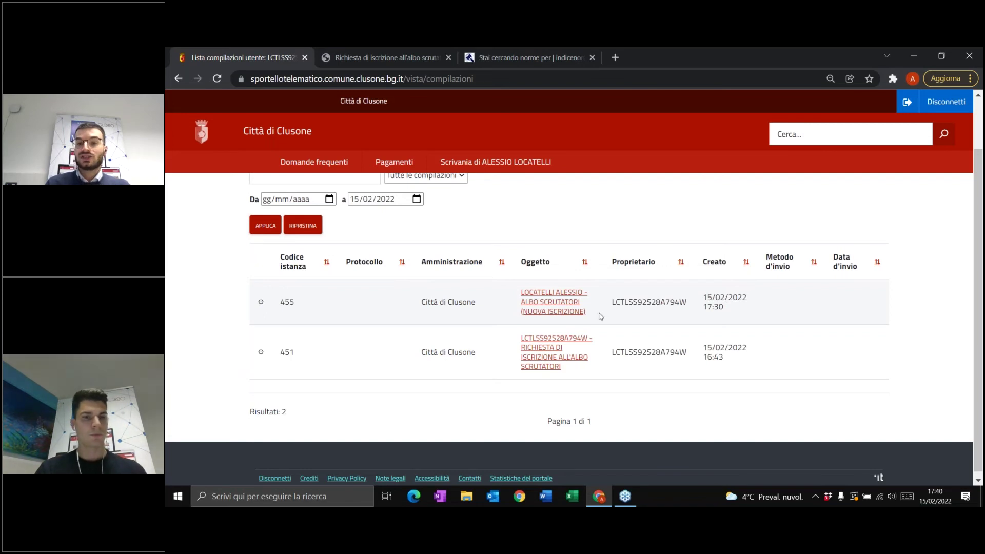
click(538, 306)
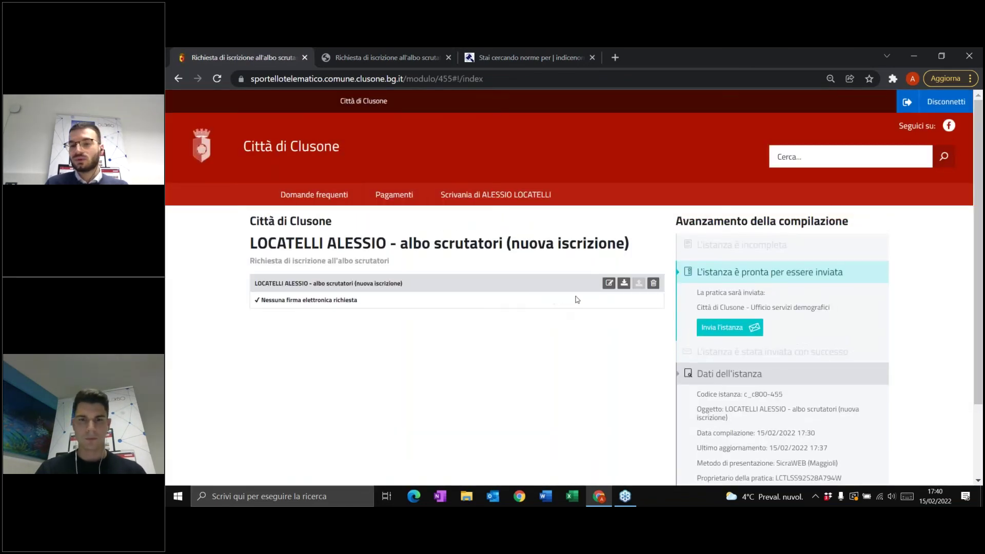
- Tick 'copia del documento d'identità' under Elenco degli allegati and save the form
click(610, 282)
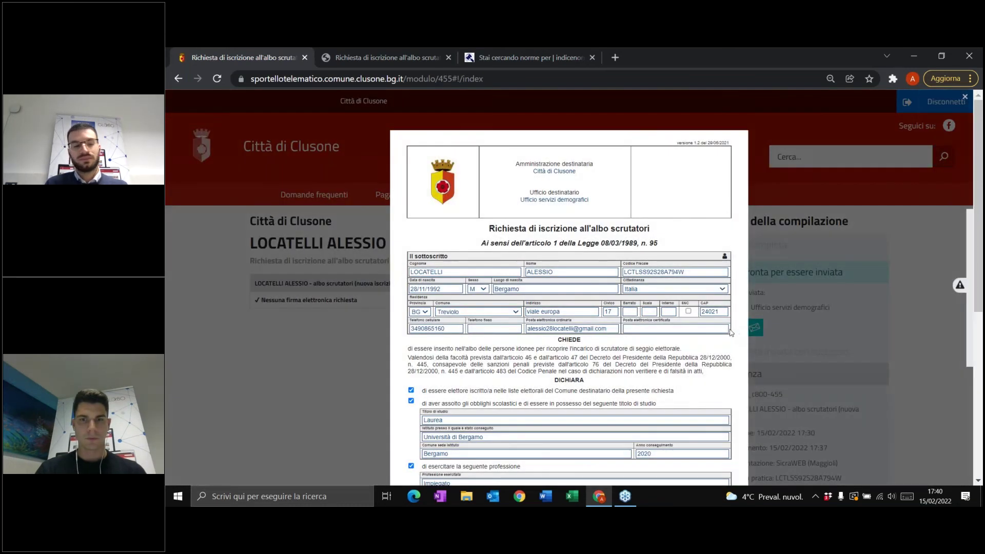
click(754, 332)
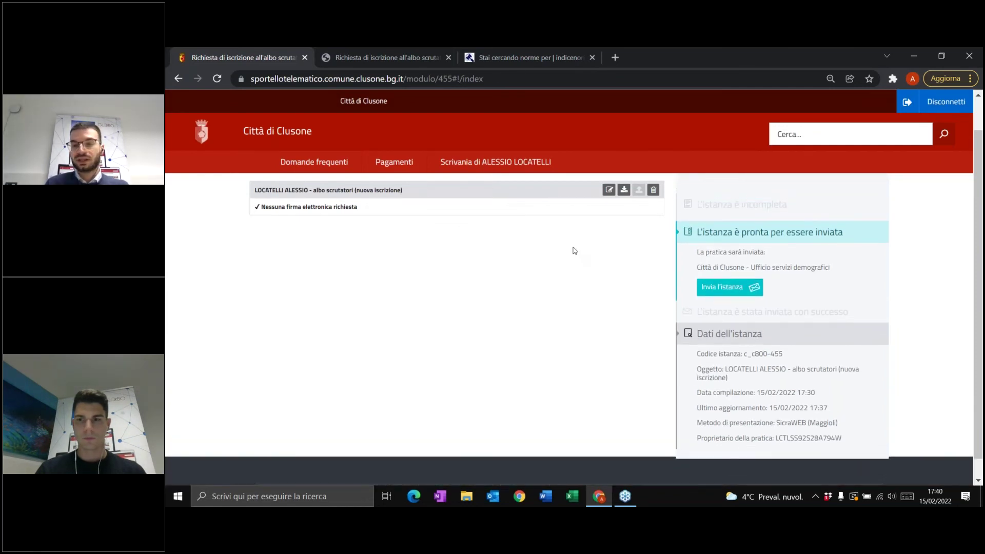
click(609, 190)
scroll(584, 296, down, 5)
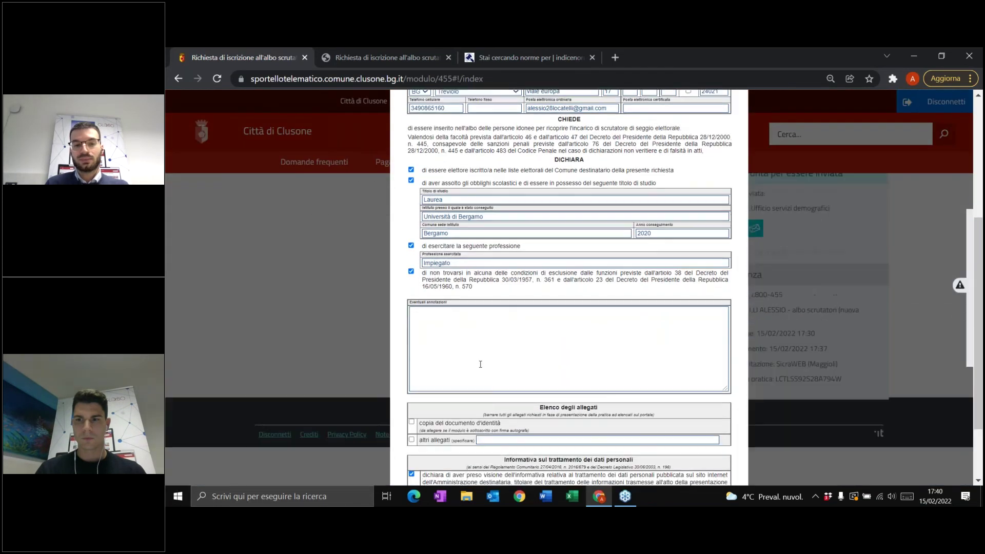
click(412, 366)
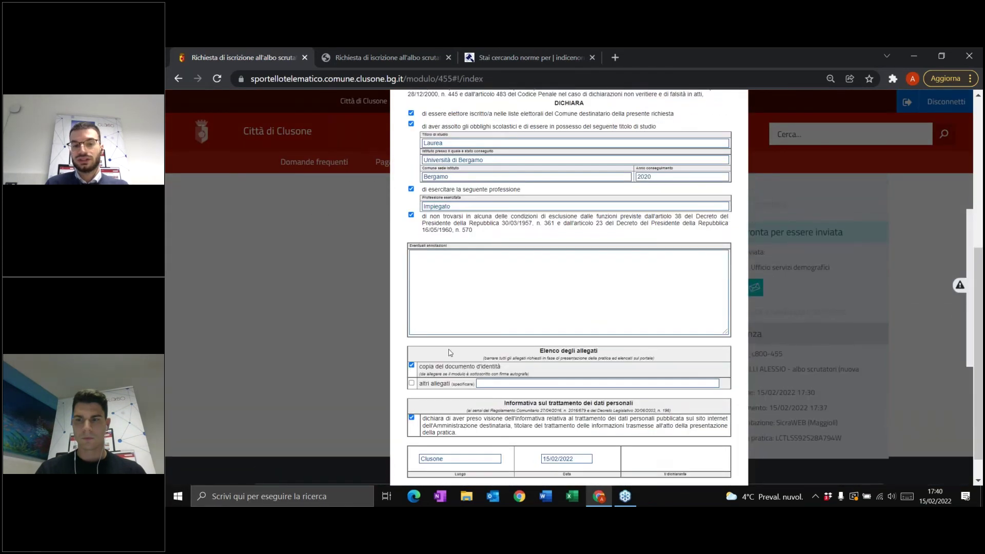
scroll(416, 369, down, 1)
click(435, 463)
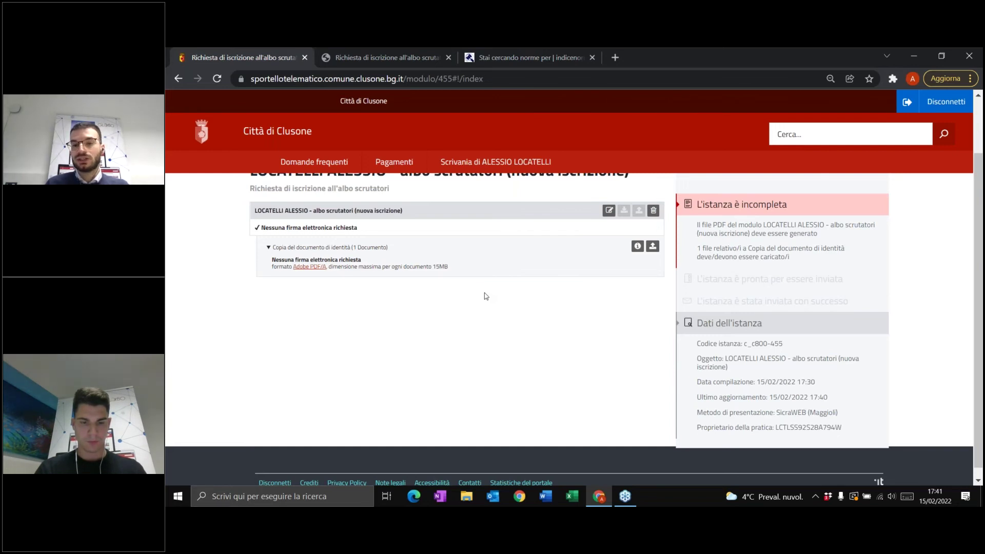
- Review the updated request page and start a portal search
scroll(486, 296, down, 1)
scroll(486, 297, up, 2)
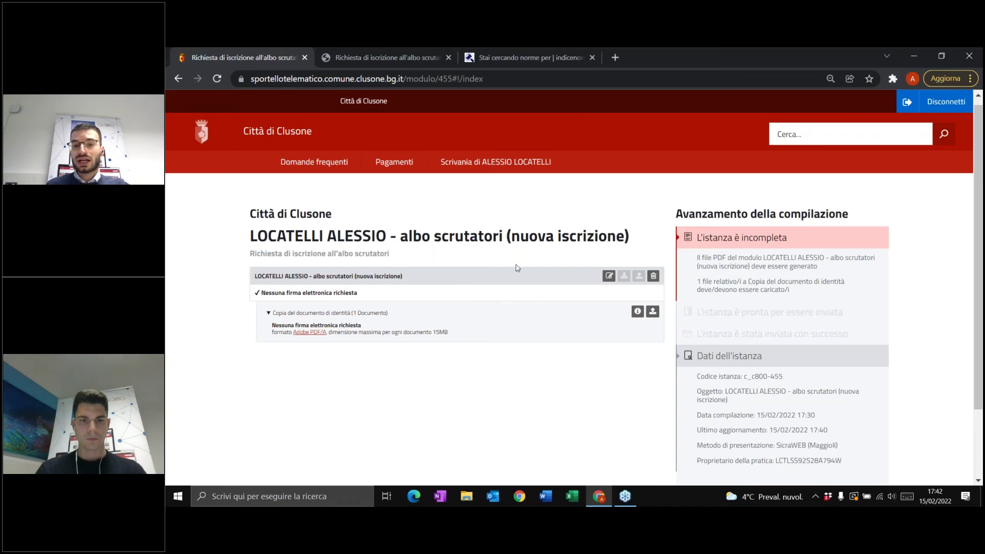
click(791, 135)
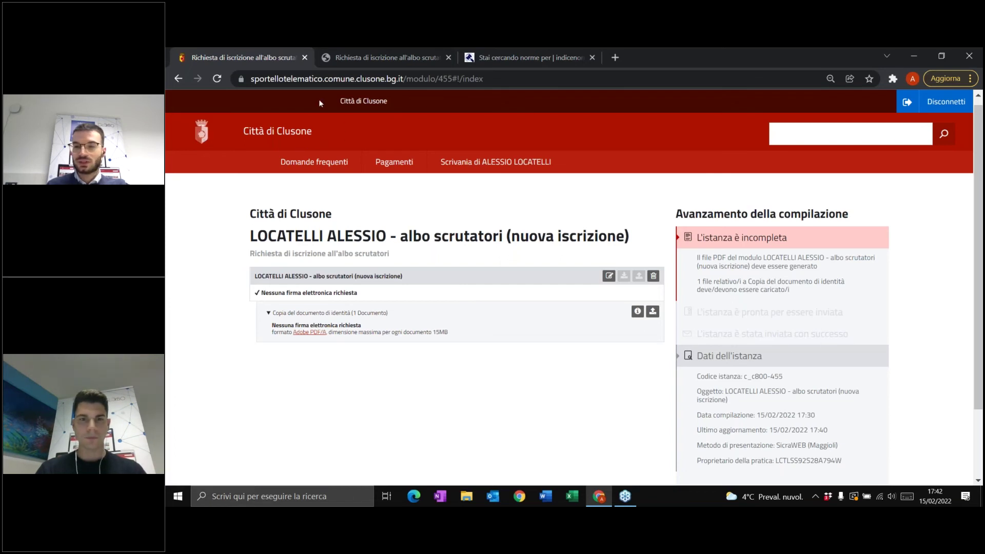
- Filter the FAQ titles for 'pdf/a', review the results, then show the Windows desktop
click(314, 162)
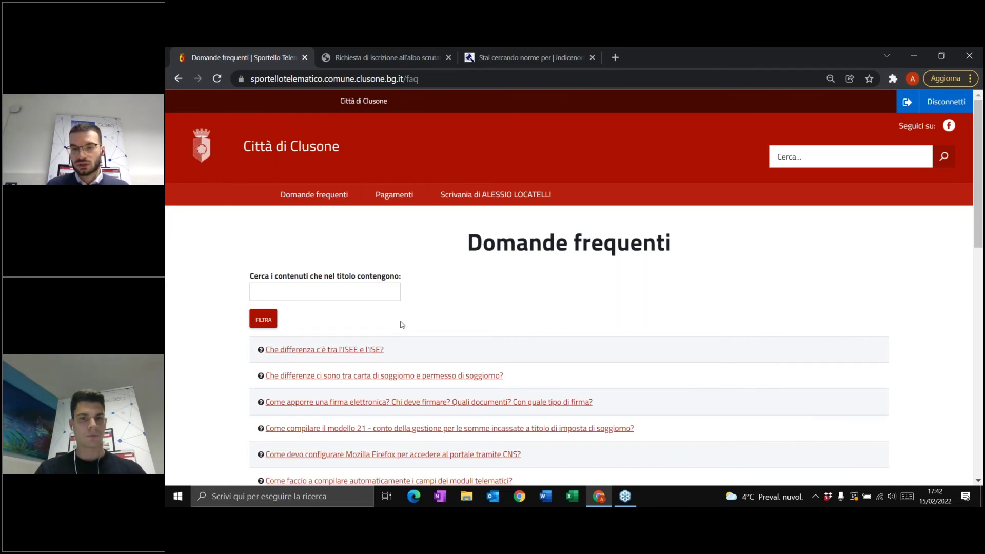
click(372, 295)
text(p)
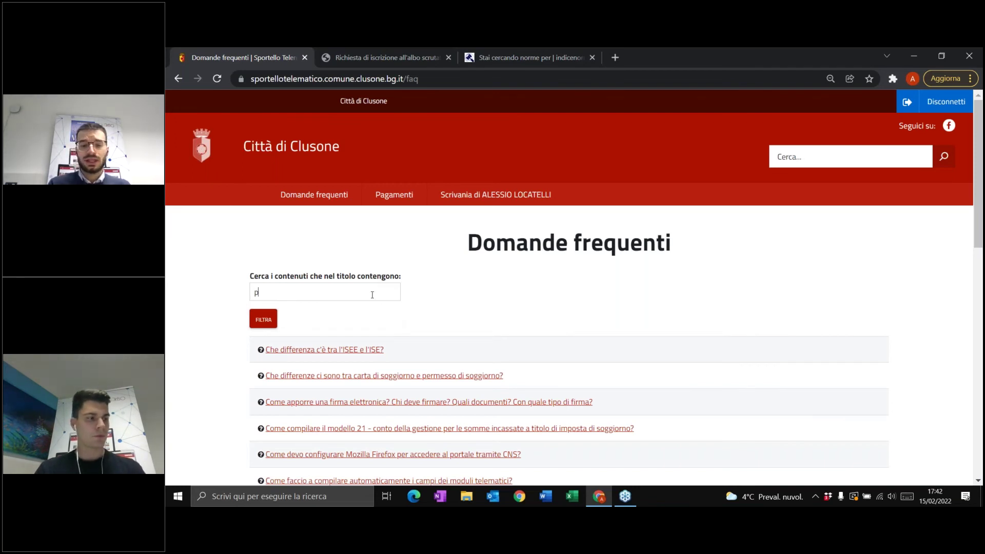
text(df/a)
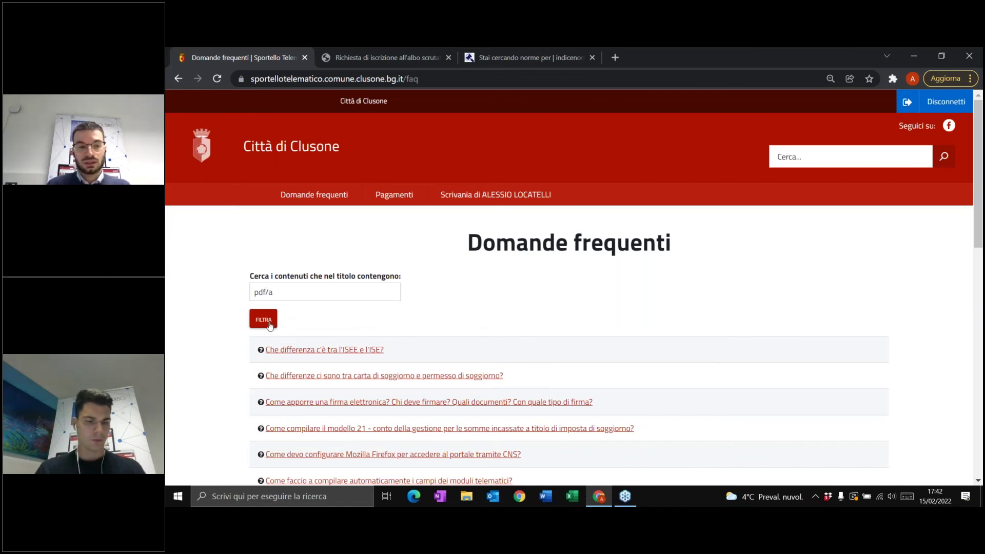
click(270, 325)
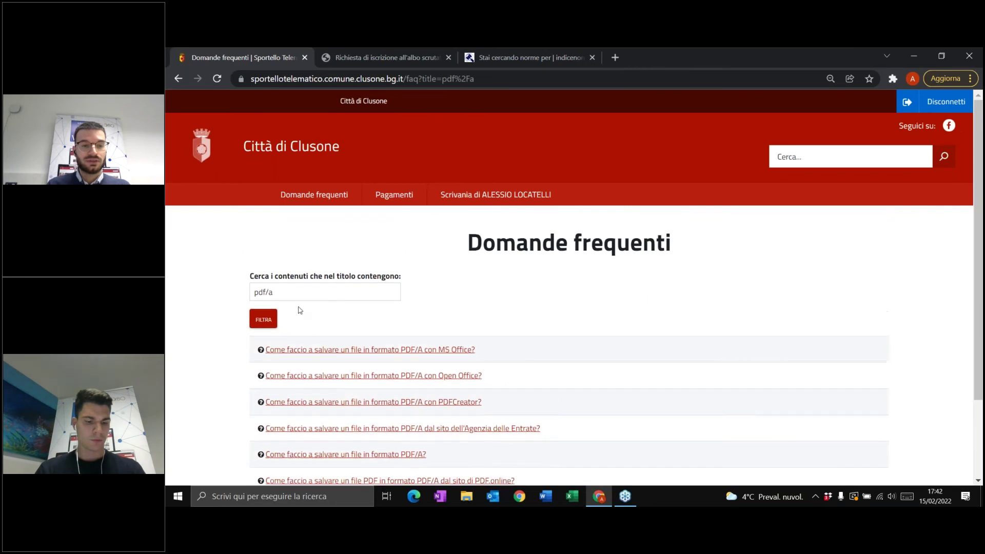
scroll(507, 257, down, 2)
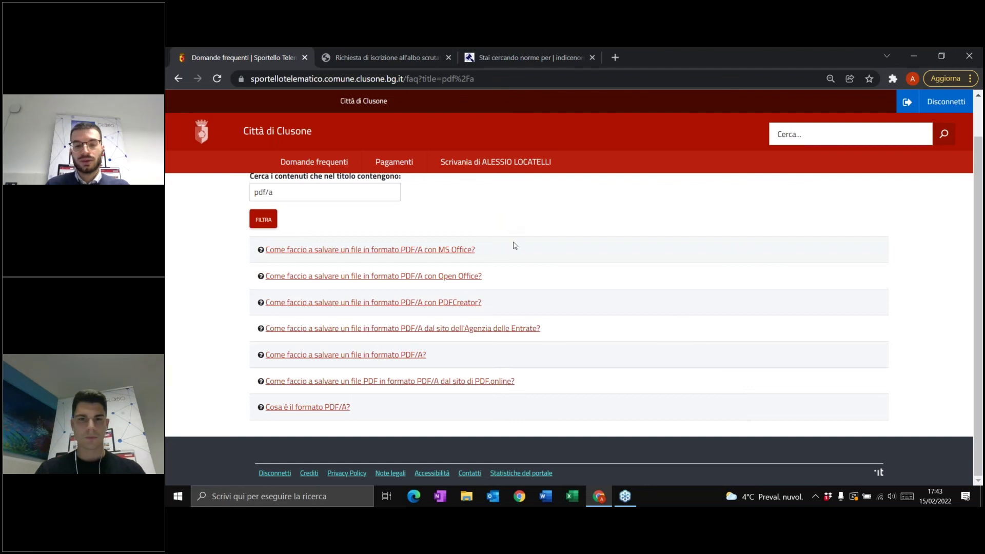
click(982, 496)
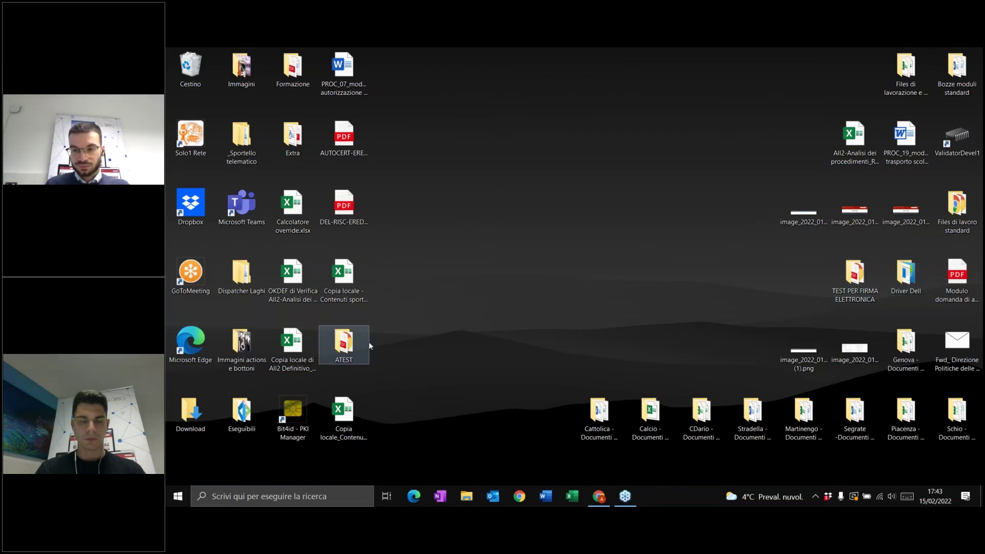
- Open the TEST PER FIRMA ELETTRONICA folder, preview test PDF.pdf, and move the folder window aside
double_click(842, 278)
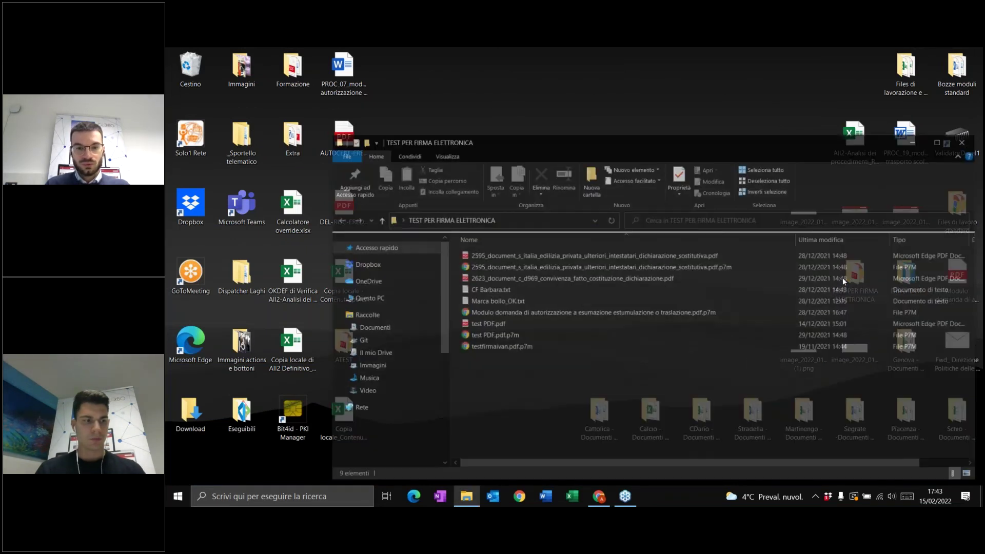
click(517, 326)
double_click(517, 323)
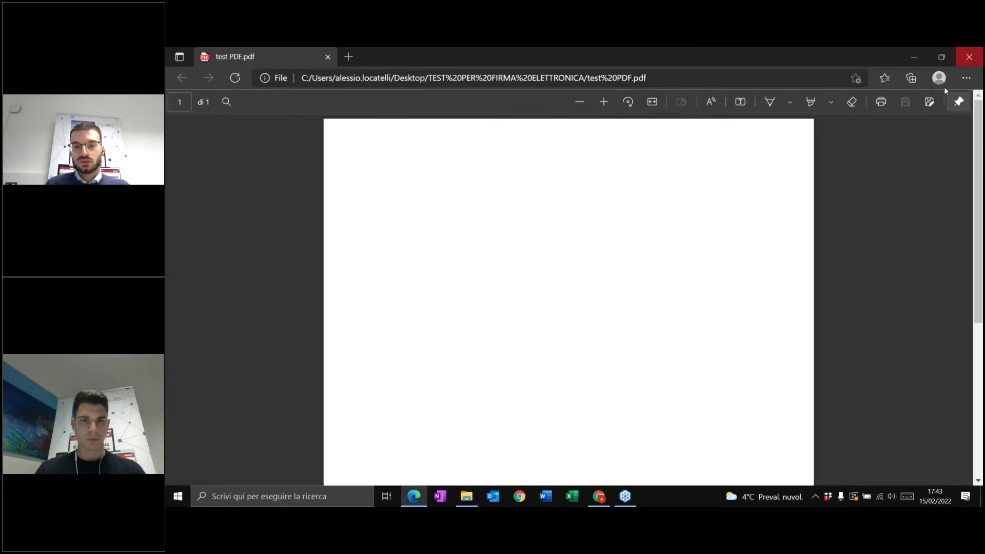
click(969, 57)
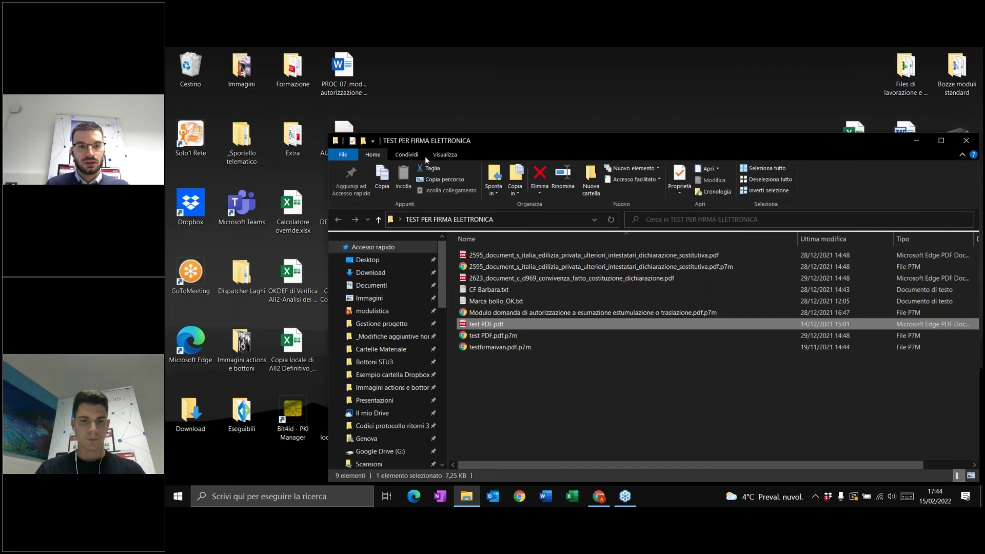
drag(425, 141, 678, 197)
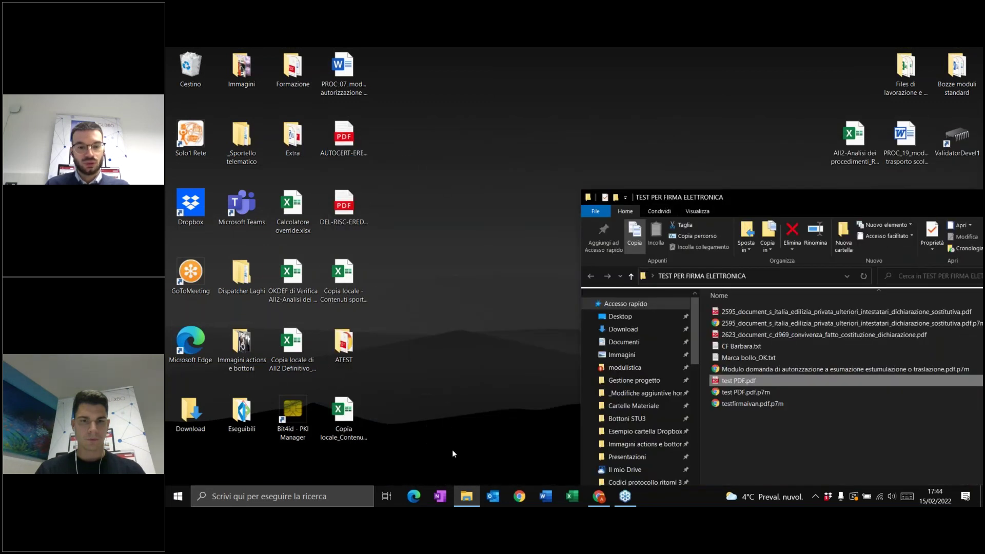
- Start a blank Word document containing the word TEST
click(546, 496)
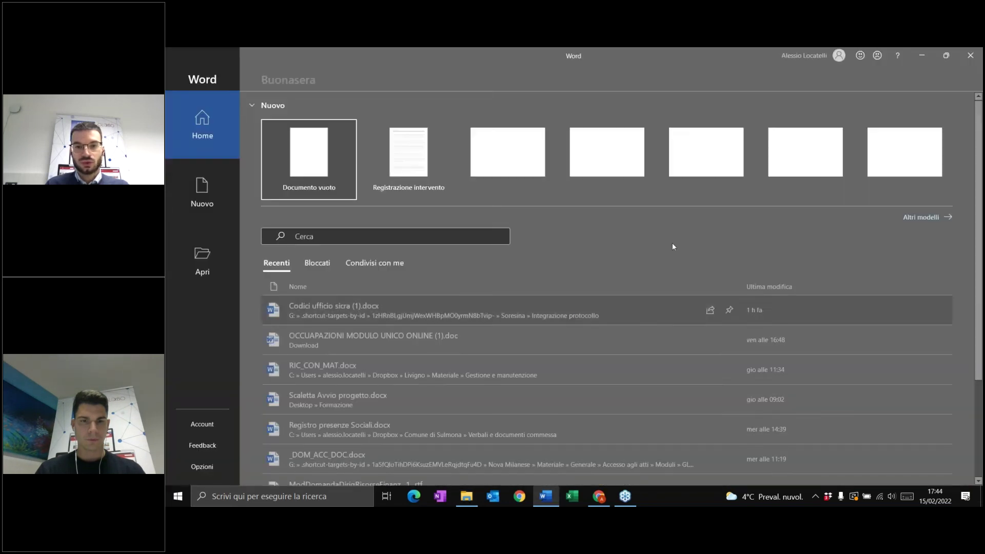
click(308, 154)
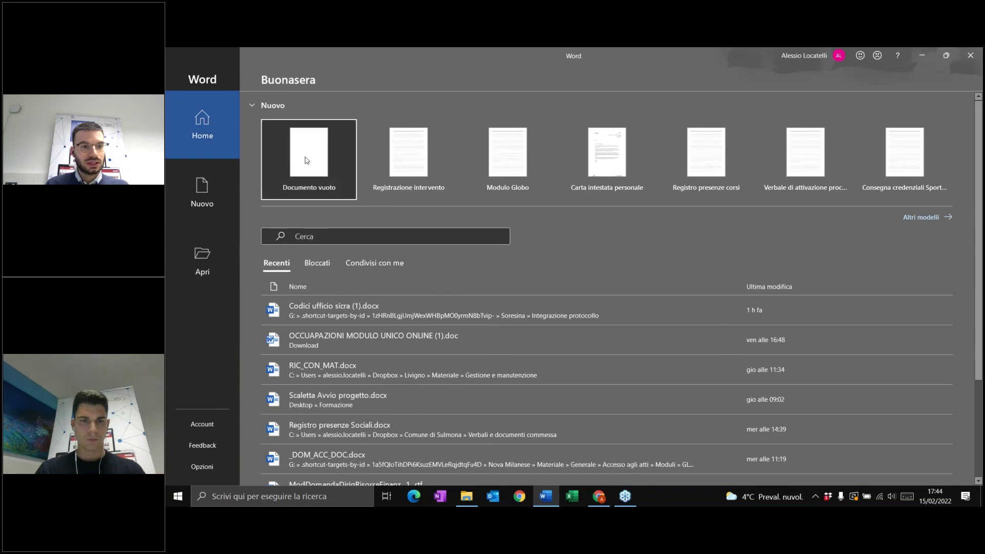
text(TEST)
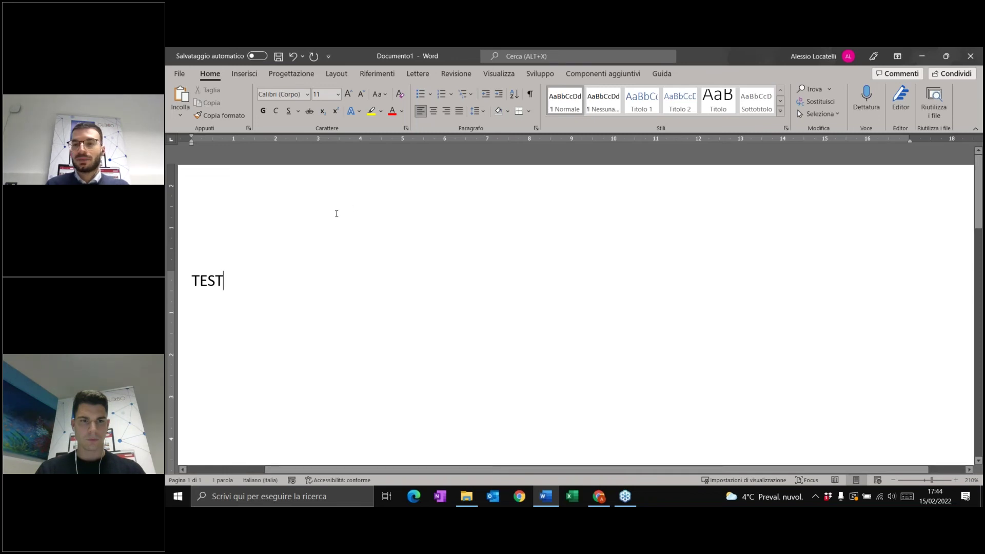
- Save it to the Desktop as TEST.pdf with the PDF/A-compliant export option
click(177, 74)
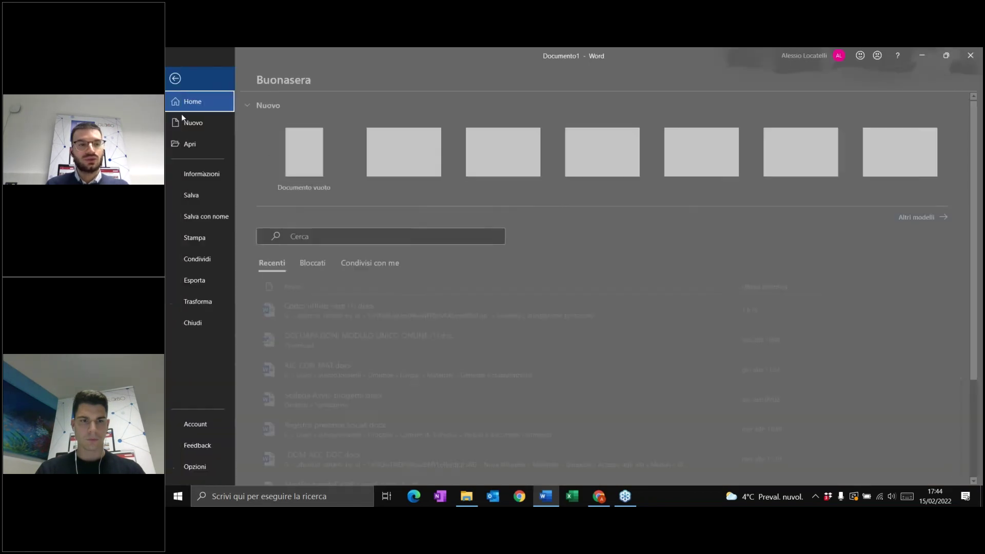
click(203, 215)
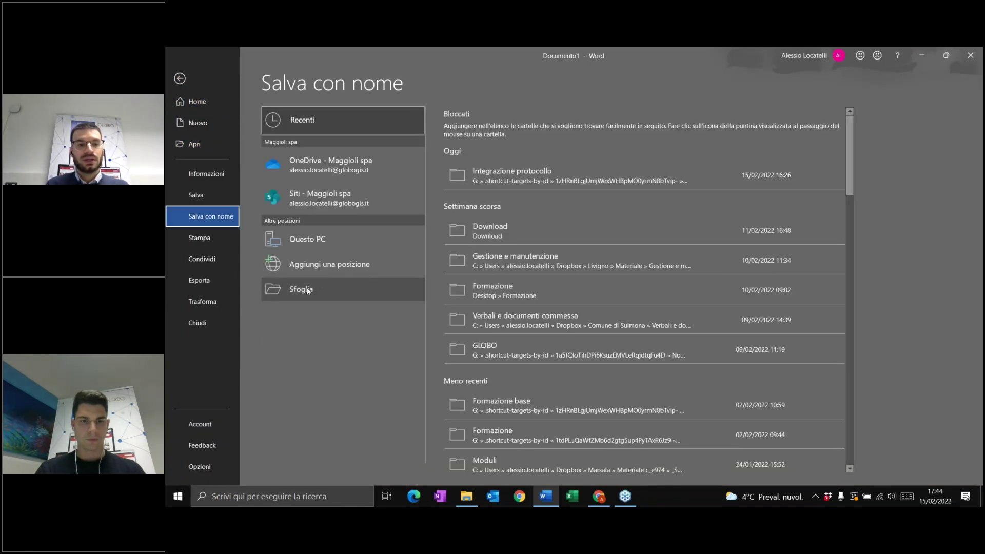
click(305, 291)
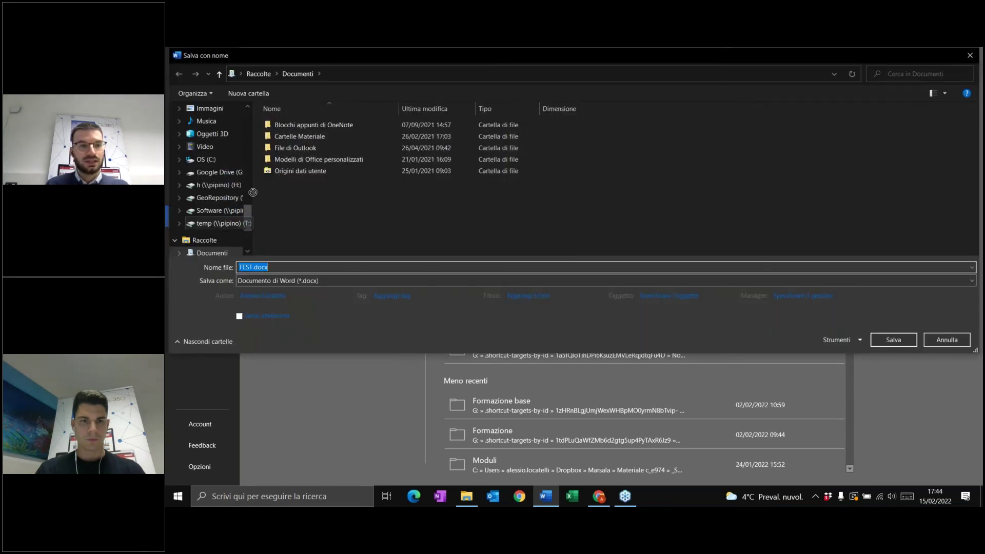
drag(247, 223, 246, 116)
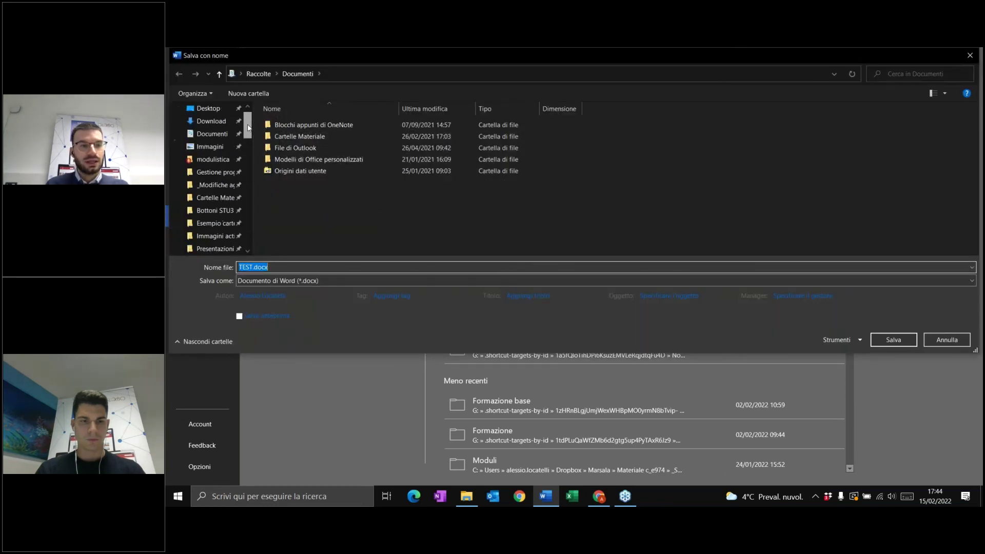
click(208, 108)
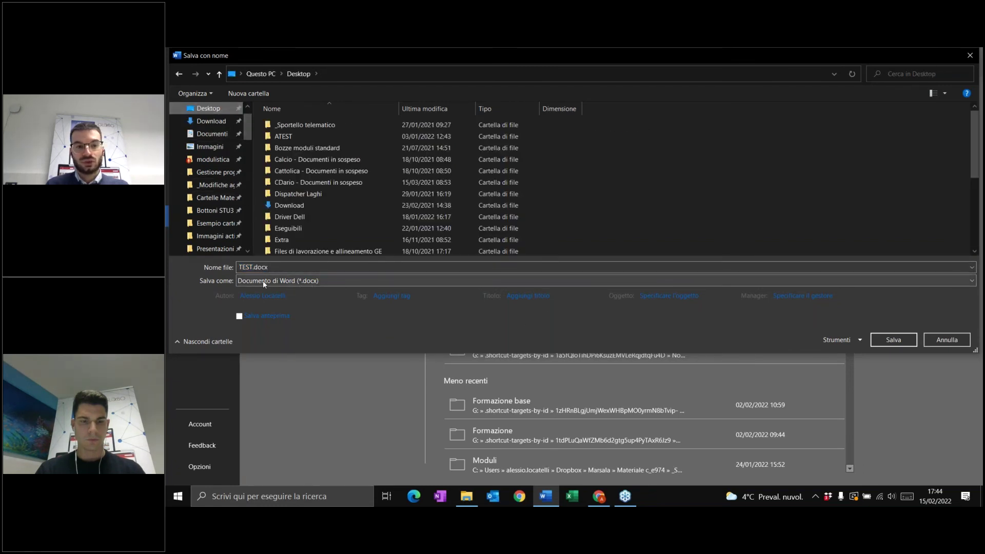
click(319, 279)
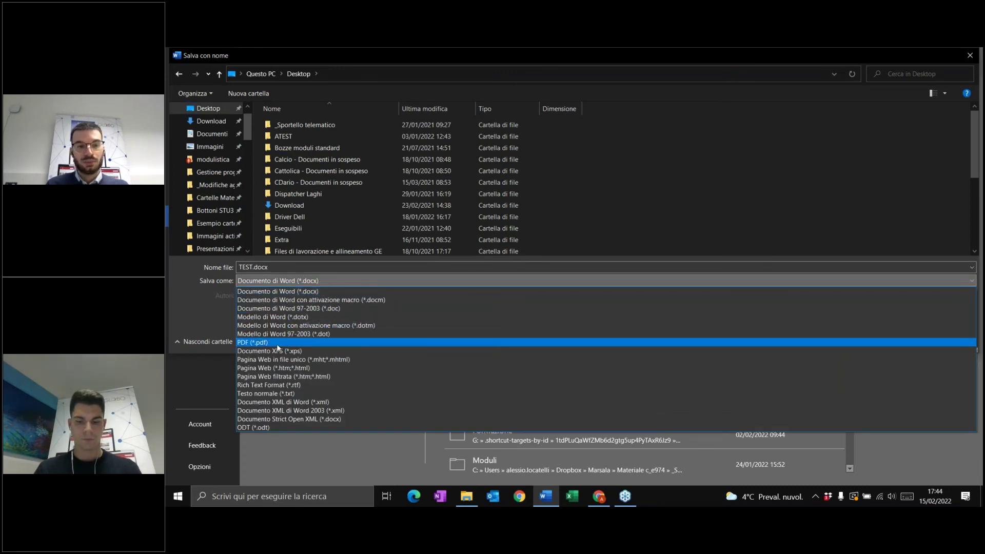
click(278, 344)
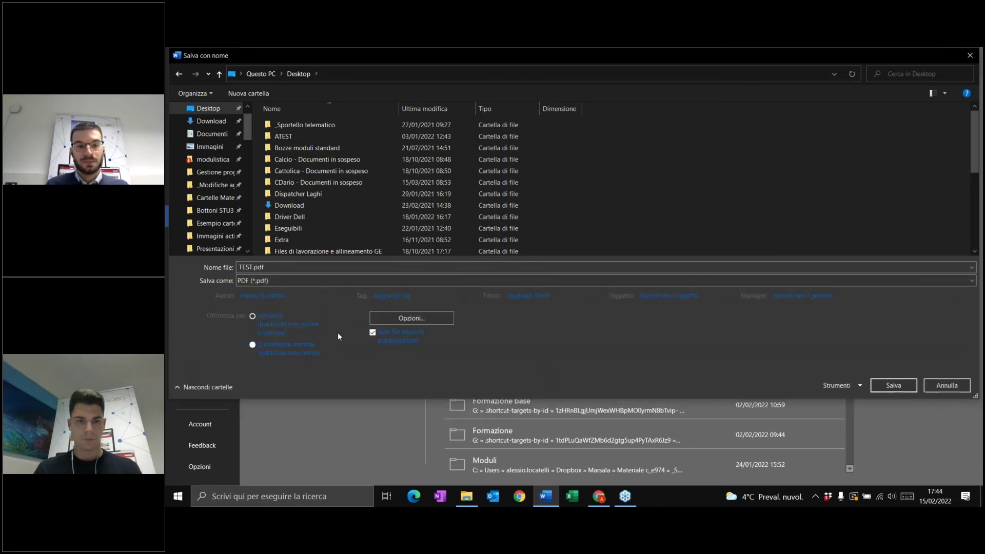
click(404, 317)
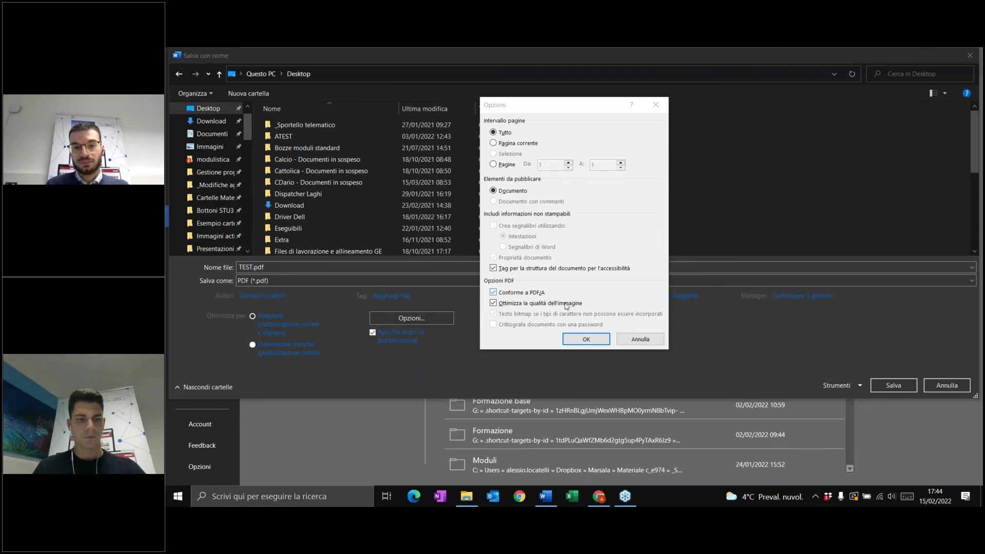
click(602, 341)
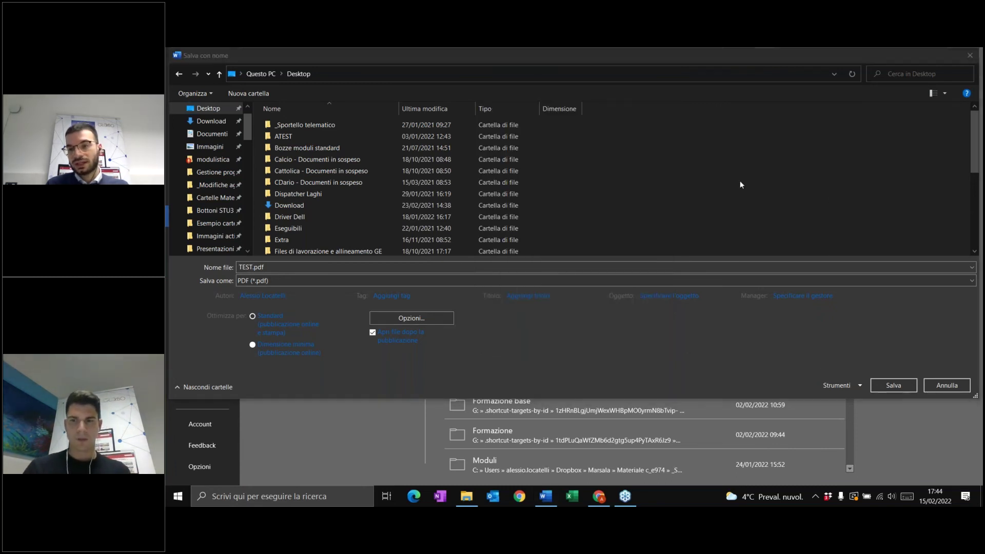
click(901, 389)
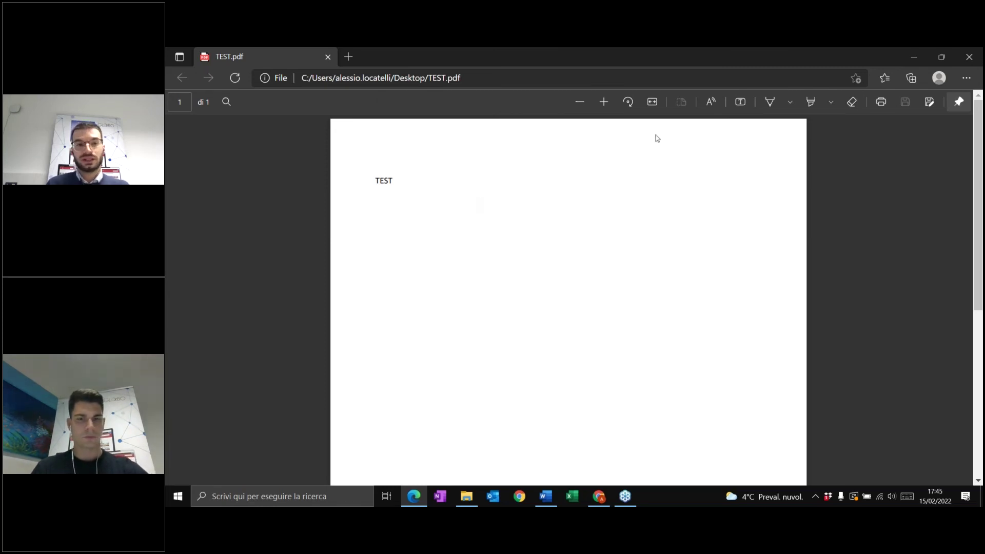
- Switch back to the Clusone FAQ page filtered for 'pdf/a'
click(599, 496)
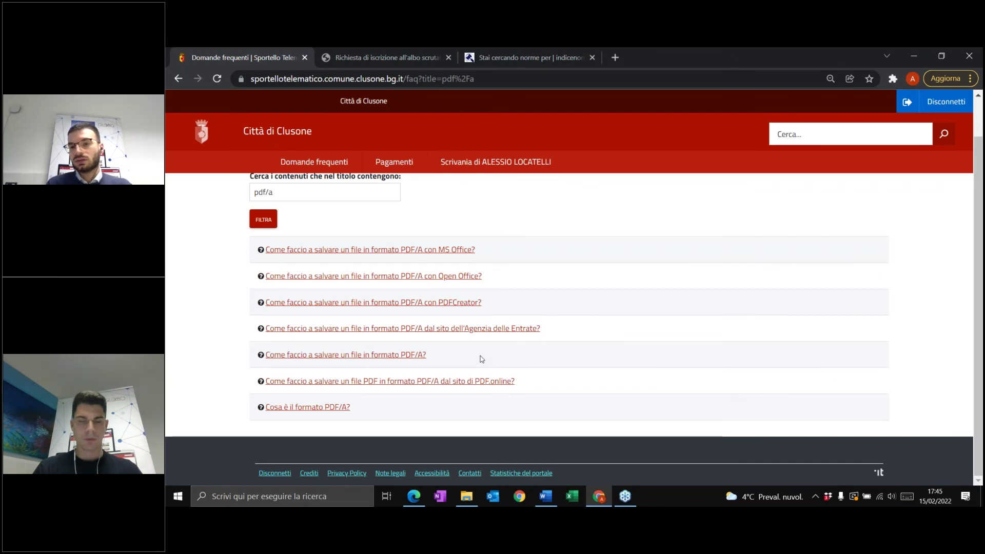
- Read the FAQ on saving PDF/A via the Agenzia delle Entrate site, then go to Scrivania
click(453, 334)
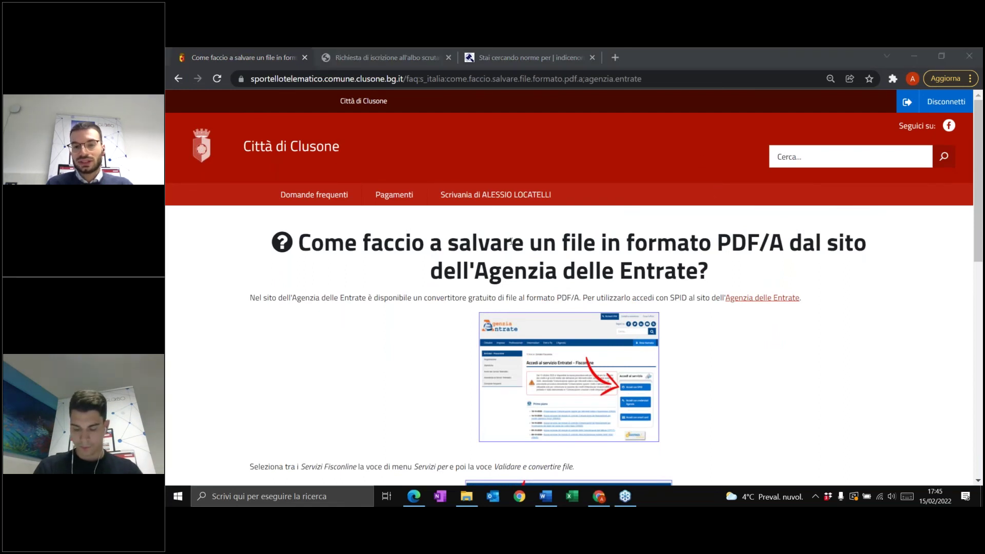
scroll(616, 340, down, 5)
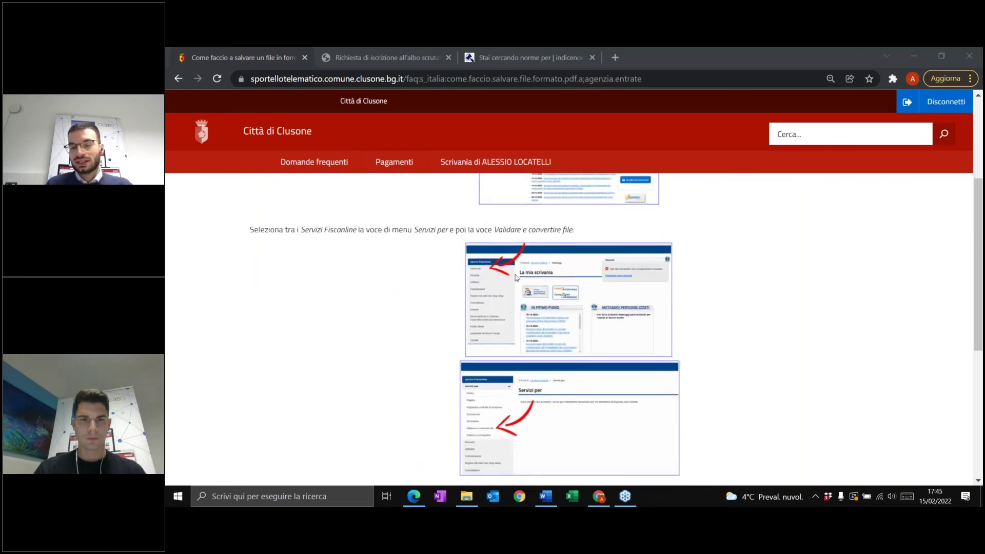
scroll(545, 335, down, 1)
scroll(545, 335, down, 5)
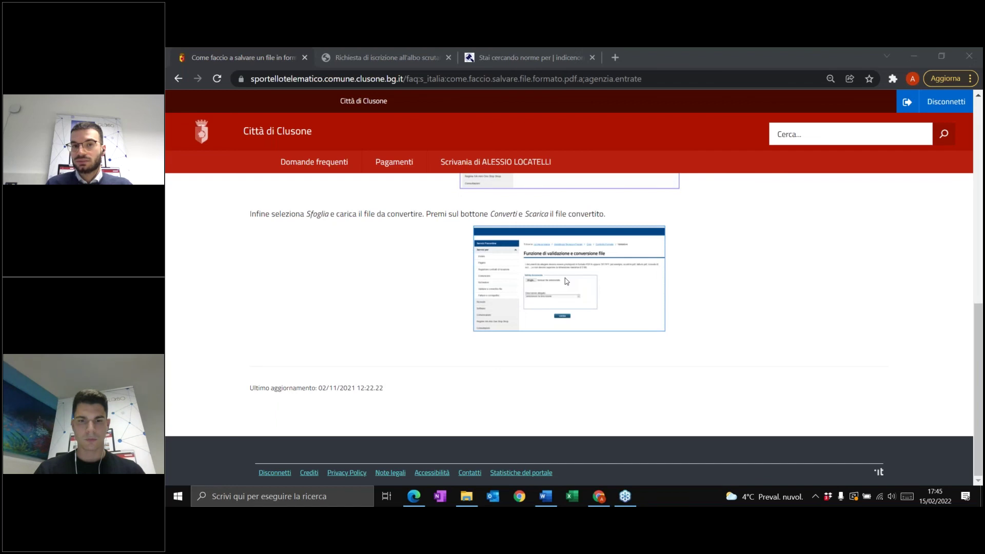
click(495, 162)
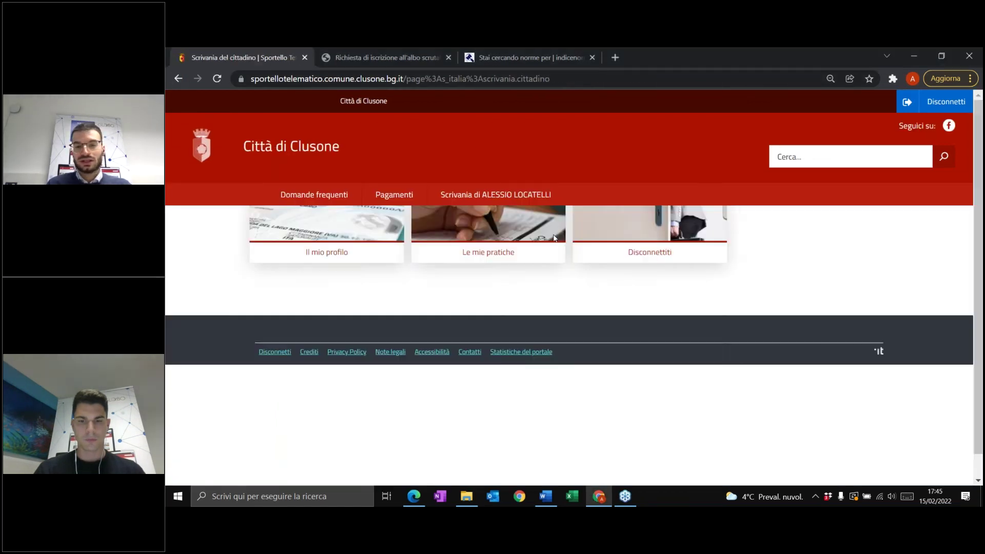
click(484, 321)
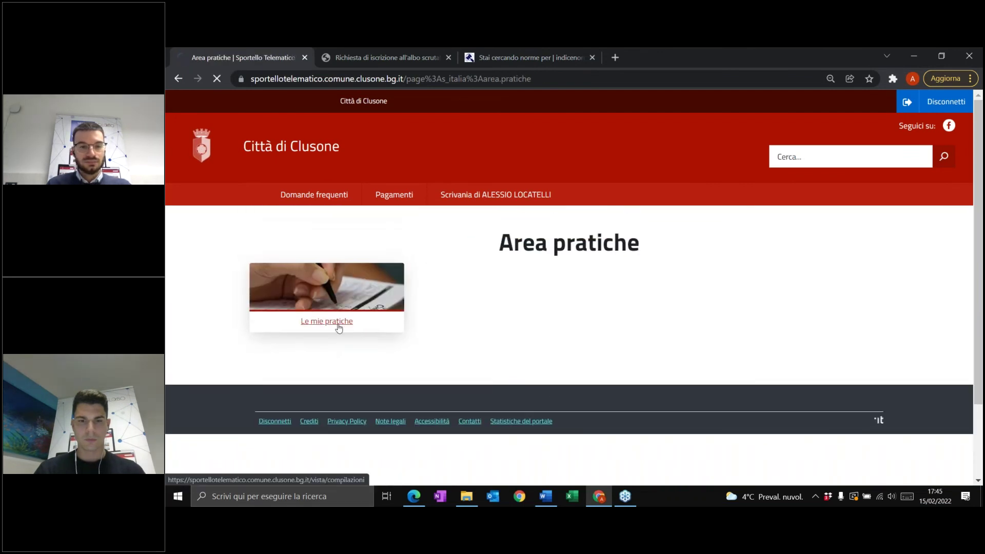
click(338, 325)
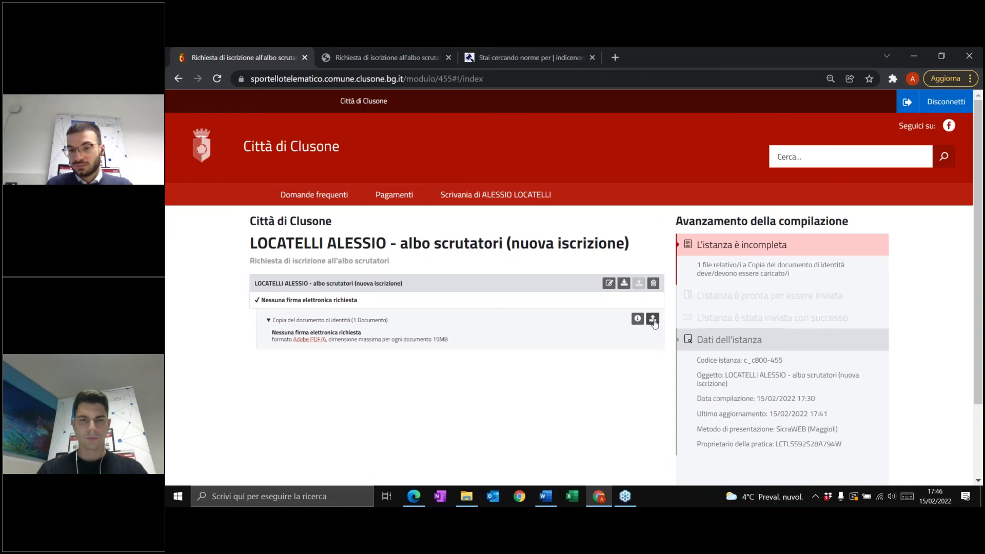
click(653, 320)
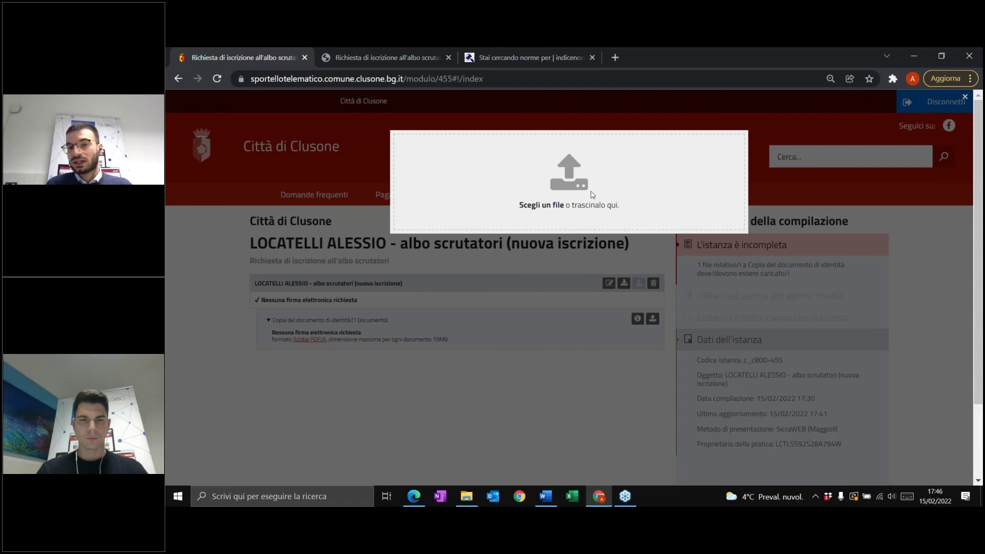